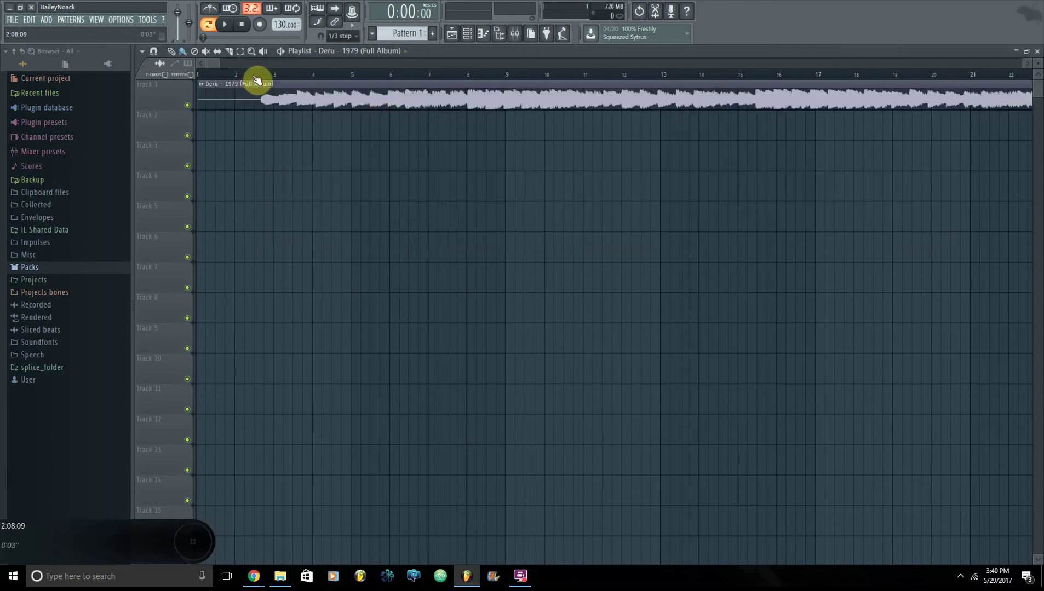
- Play the track from just before the music begins in the audio clip to find its starting point
scroll(258, 81, up, 1)
click(241, 80)
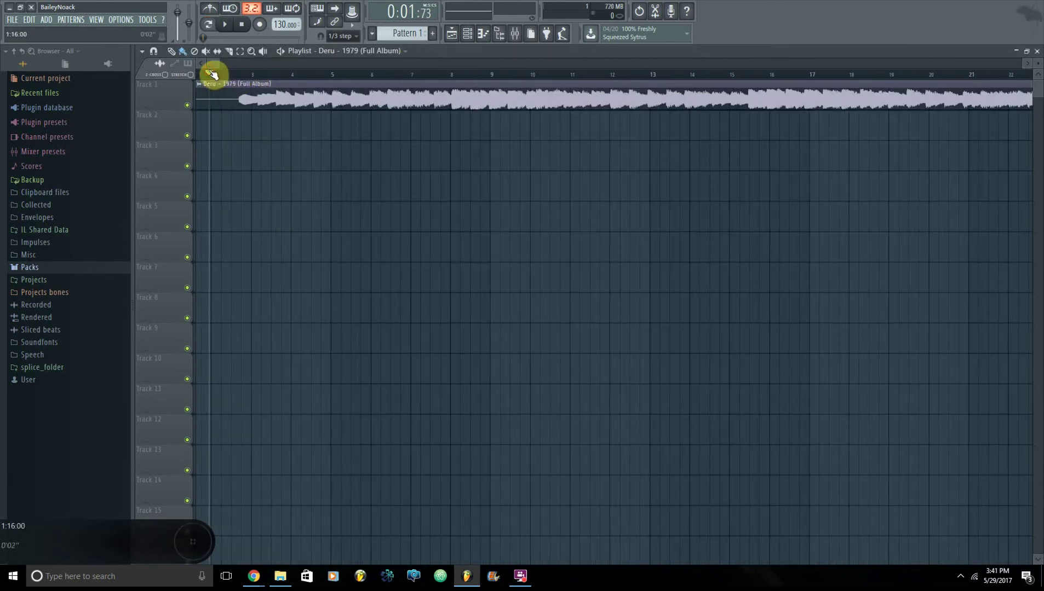
drag(212, 73, 237, 76)
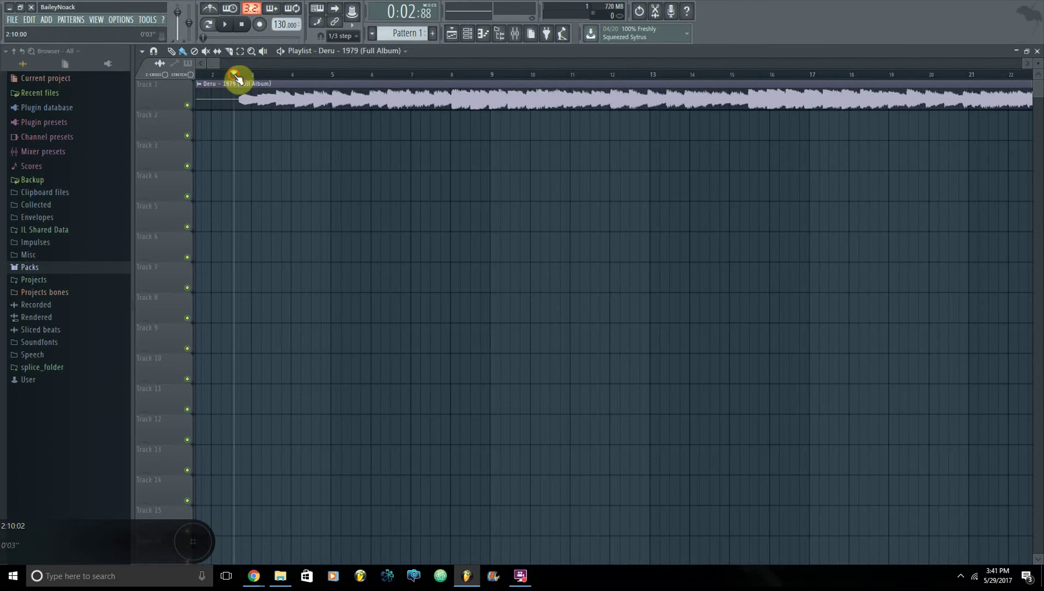
click(229, 26)
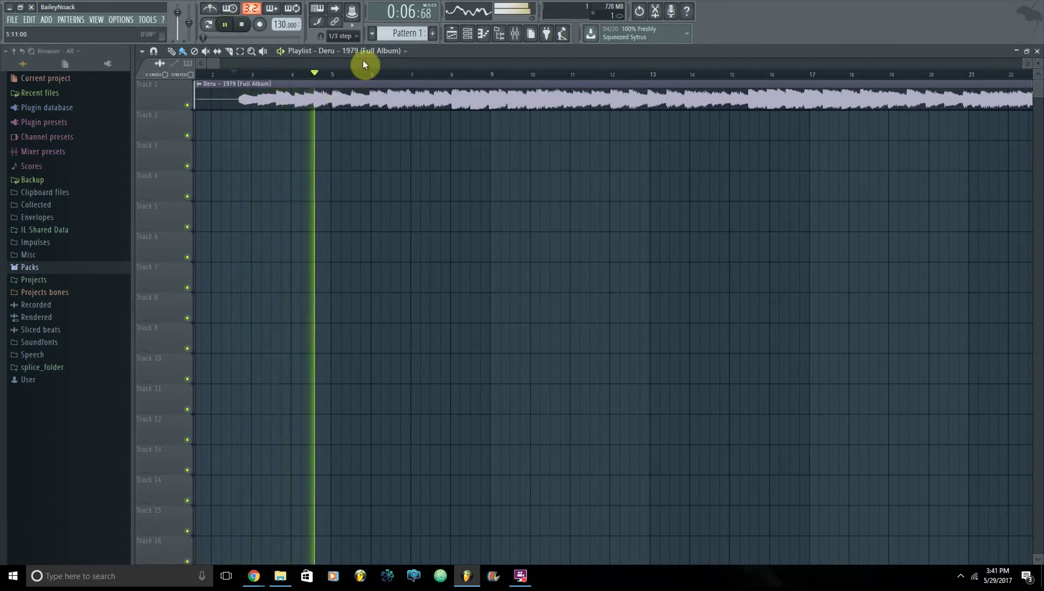
click(242, 25)
- Set the snap to 1/6 step, slice the audio clip where the music begins, and delete the silent intro piece
scroll(261, 82, up, 5)
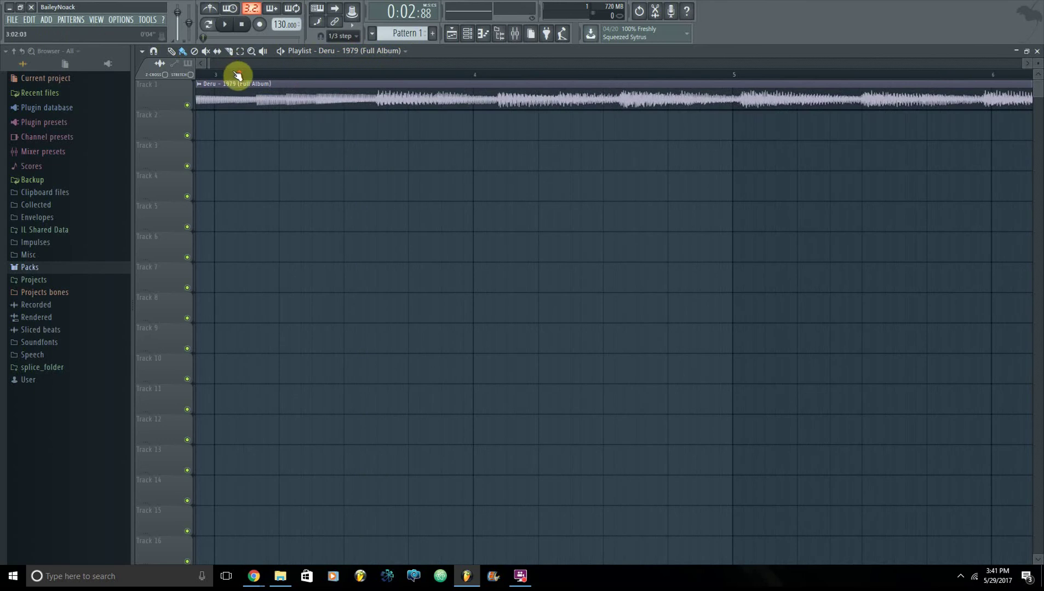
scroll(237, 74, up, 3)
scroll(290, 86, up, 3)
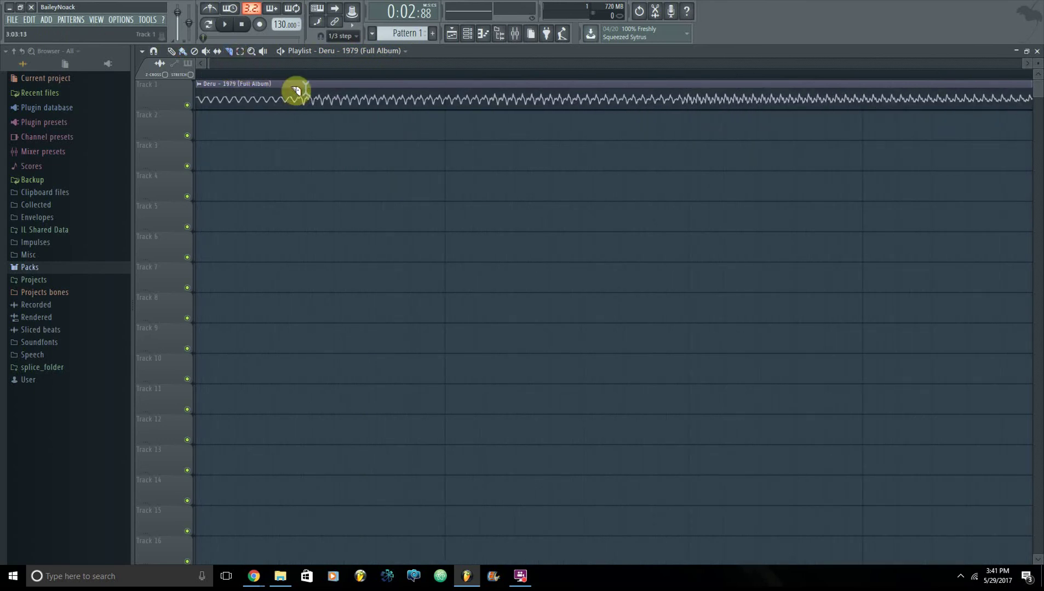
click(341, 36)
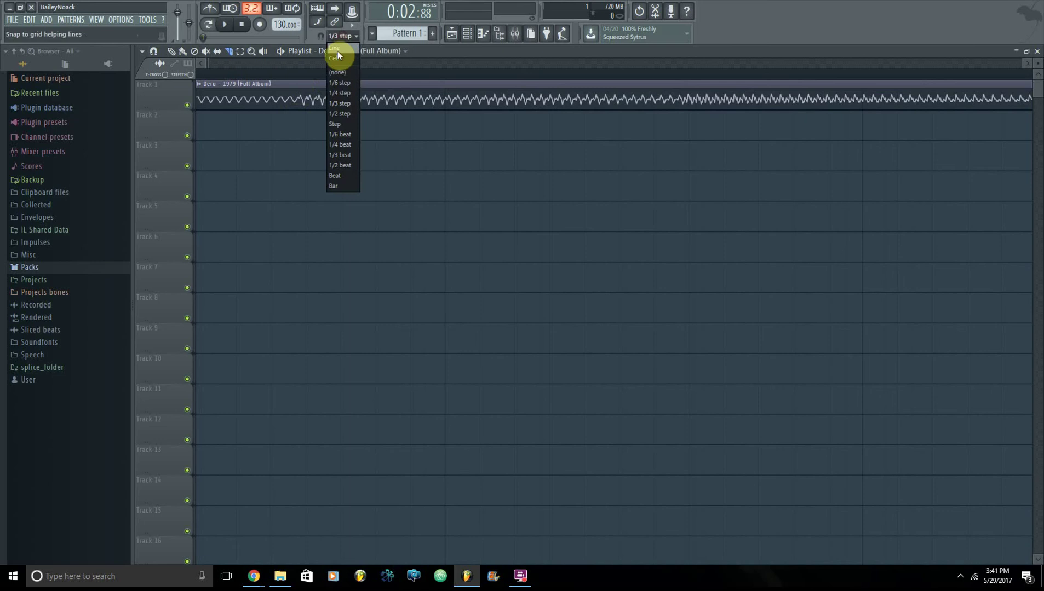
click(337, 83)
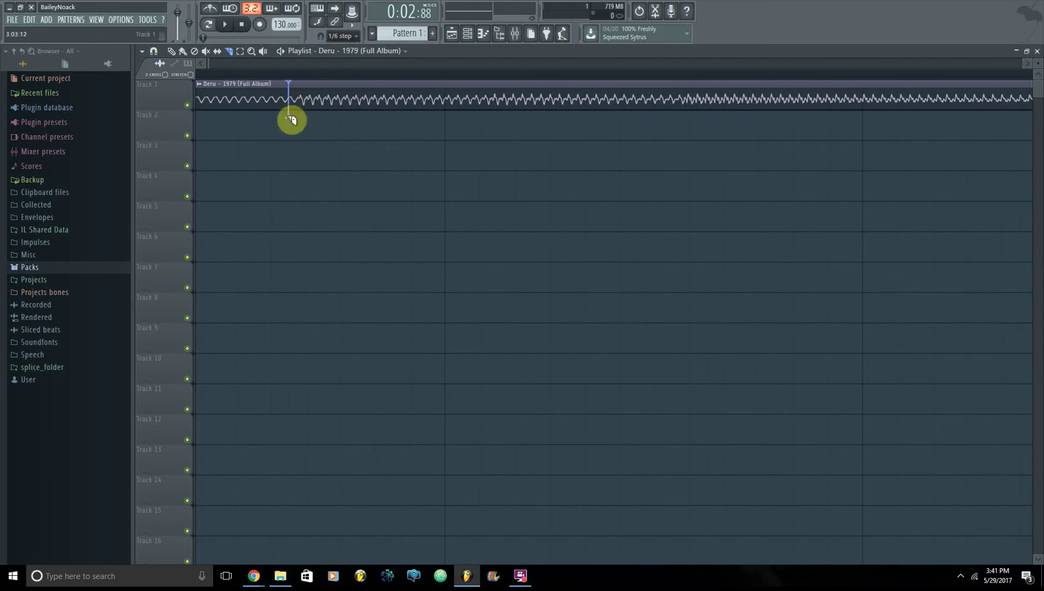
click(172, 52)
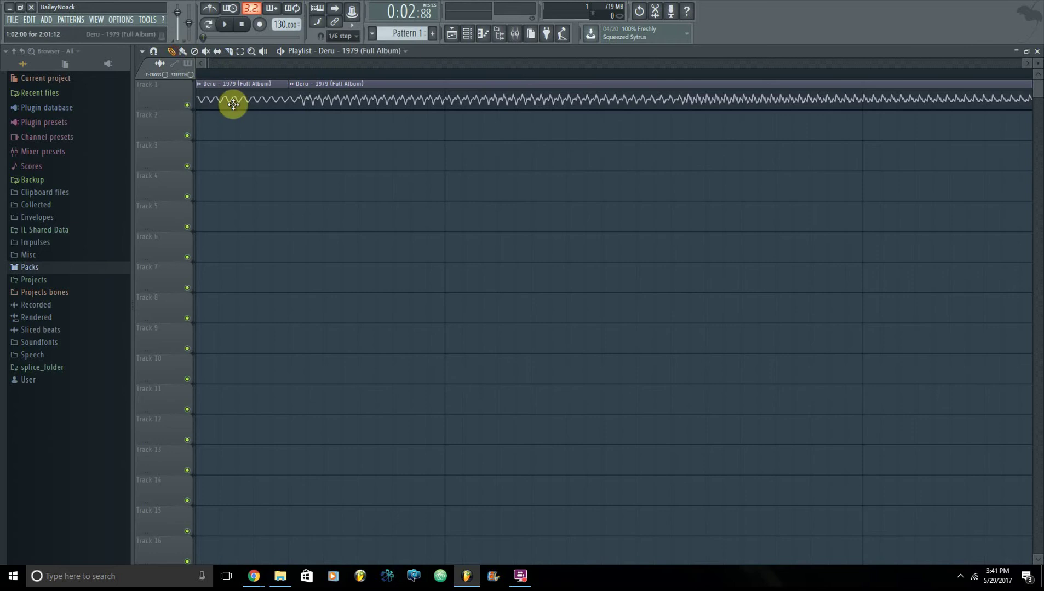
right_click(241, 105)
- Move the remaining audio clip so it starts exactly at bar 3, and play it from there
mouse_move(327, 105)
mouse_down()
mouse_move(133, 103)
mouse_move(408, 105)
mouse_move(396, 105)
mouse_up()
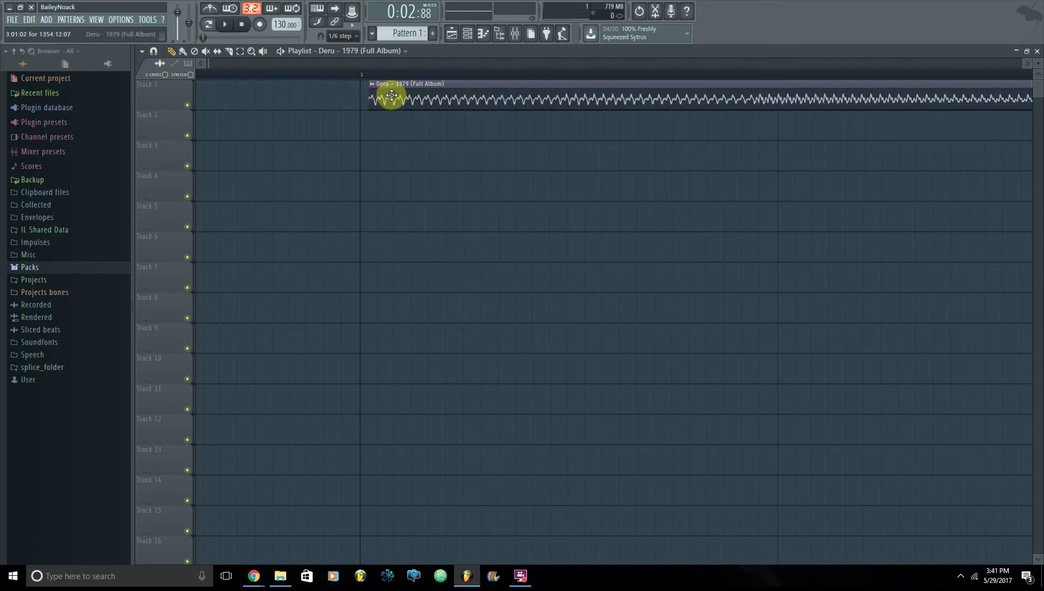
drag(391, 96, 380, 89)
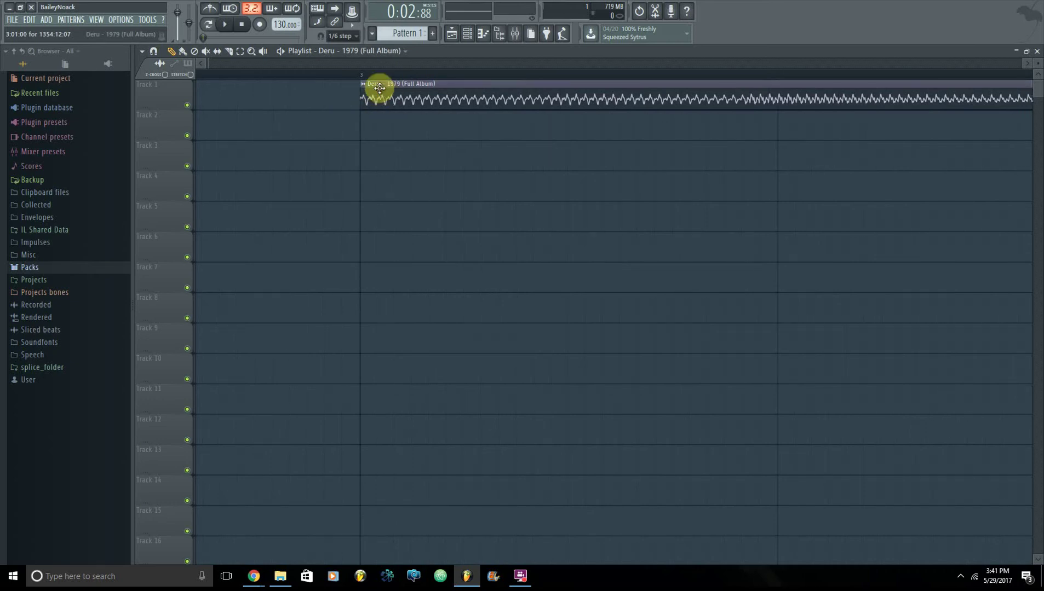
scroll(366, 81, down, 2)
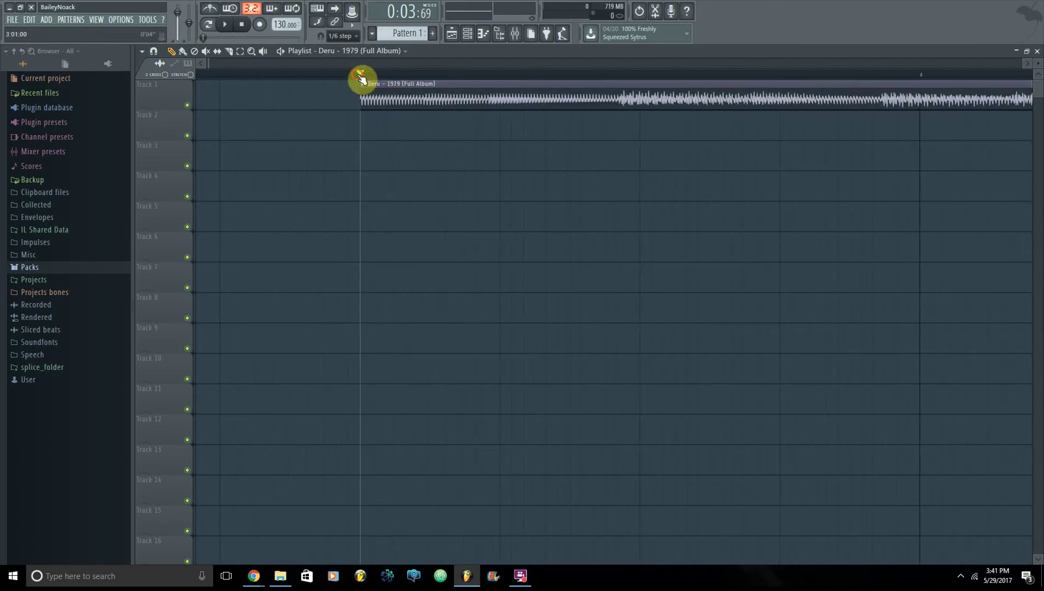
click(229, 28)
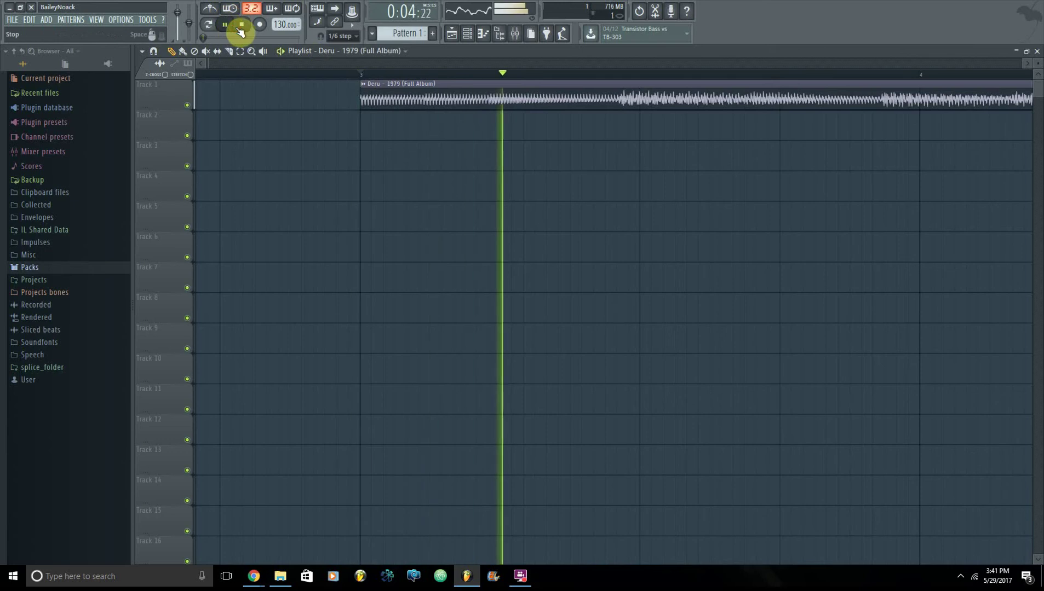
click(244, 25)
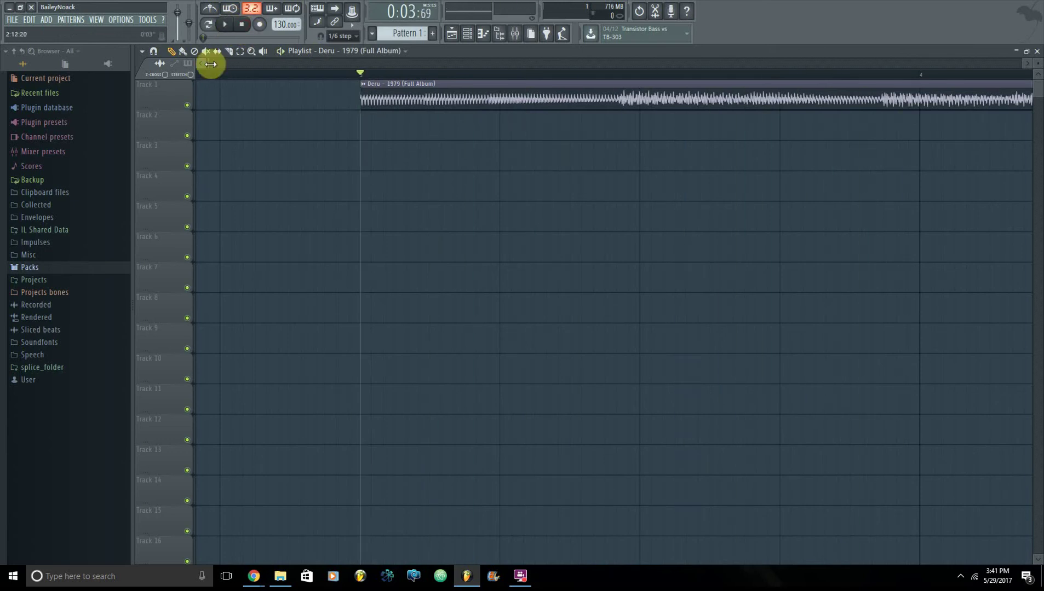
- Select the playlist range from about bar 3 to bar 10, set the snap to Line, and play that loop
drag(210, 64, 388, 81)
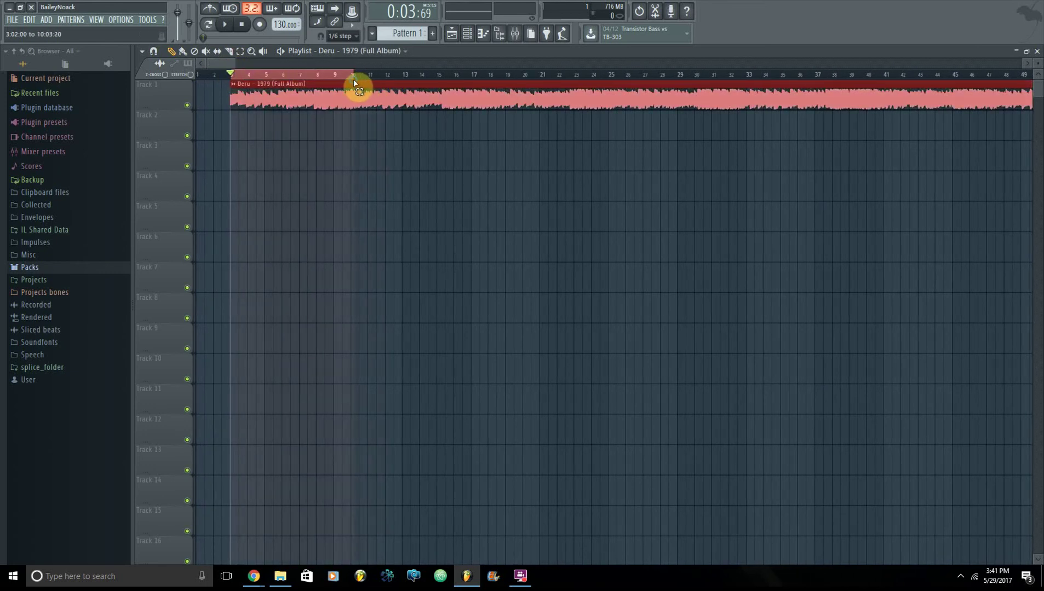
click(343, 35)
click(338, 83)
scroll(324, 75, up, 2)
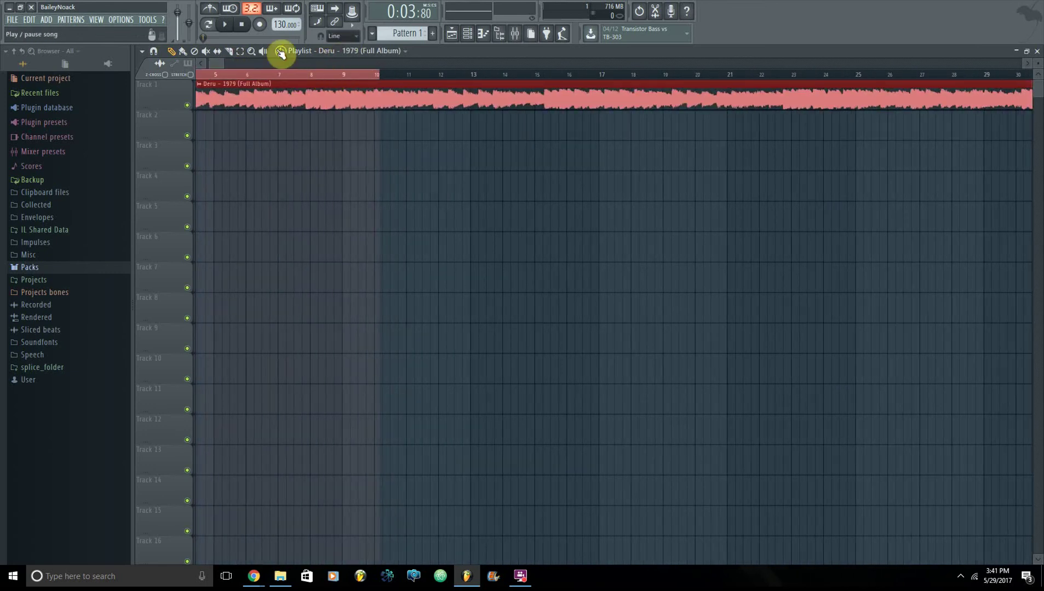
click(225, 24)
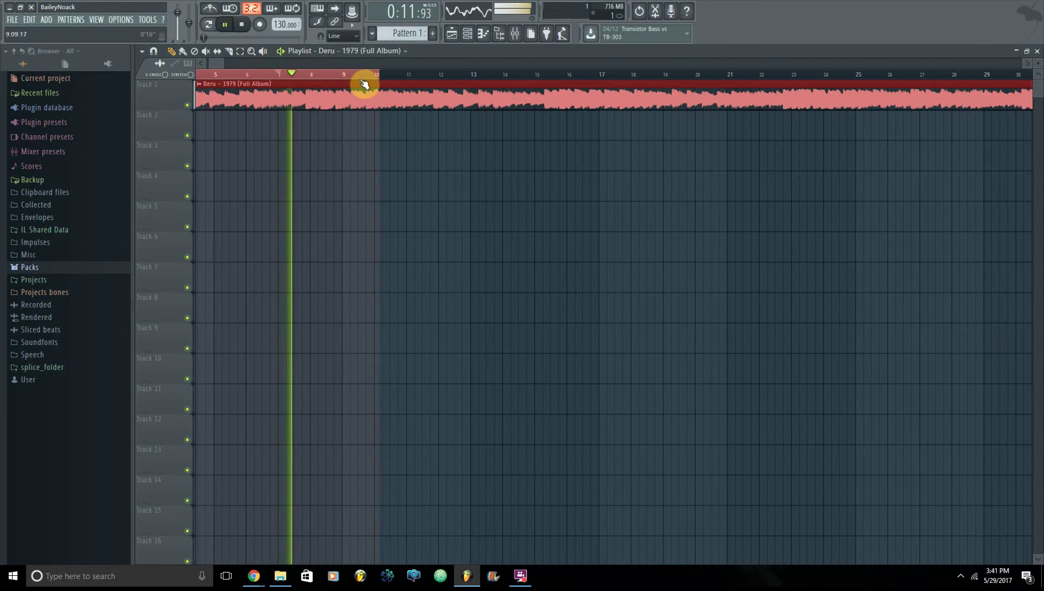
- Adjust the end of the looped range to just past bar 10, where the phrase ends, while listening to it
scroll(366, 82, up, 3)
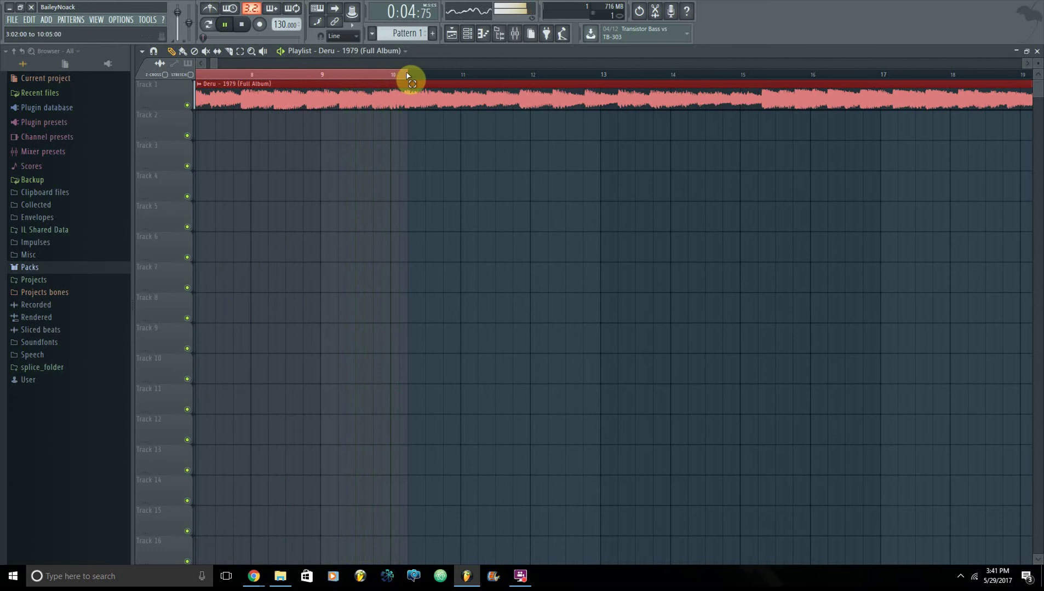
scroll(415, 77, up, 4)
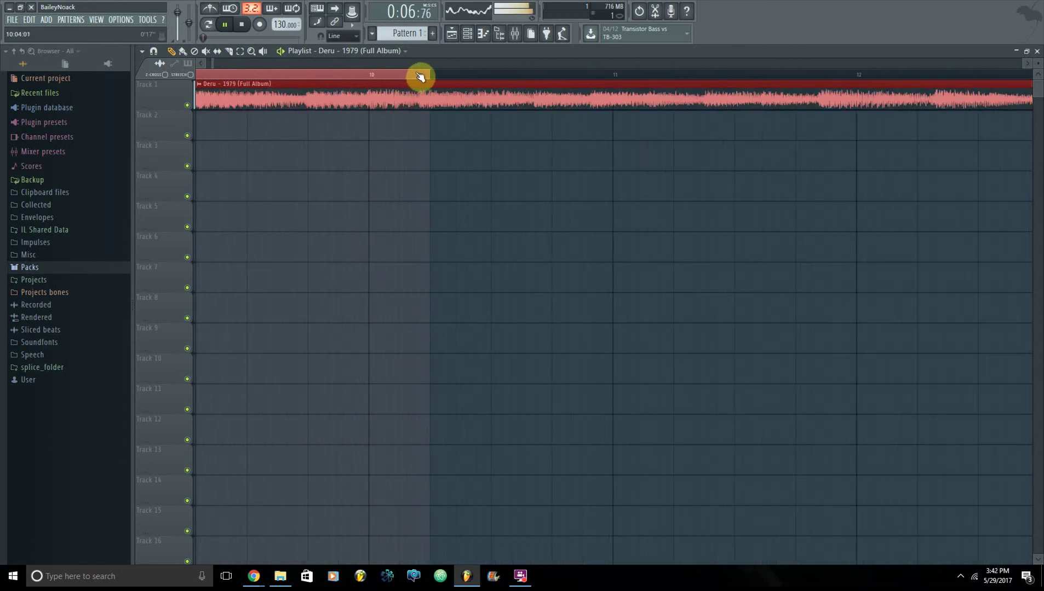
drag(431, 75, 421, 74)
scroll(416, 74, down, 4)
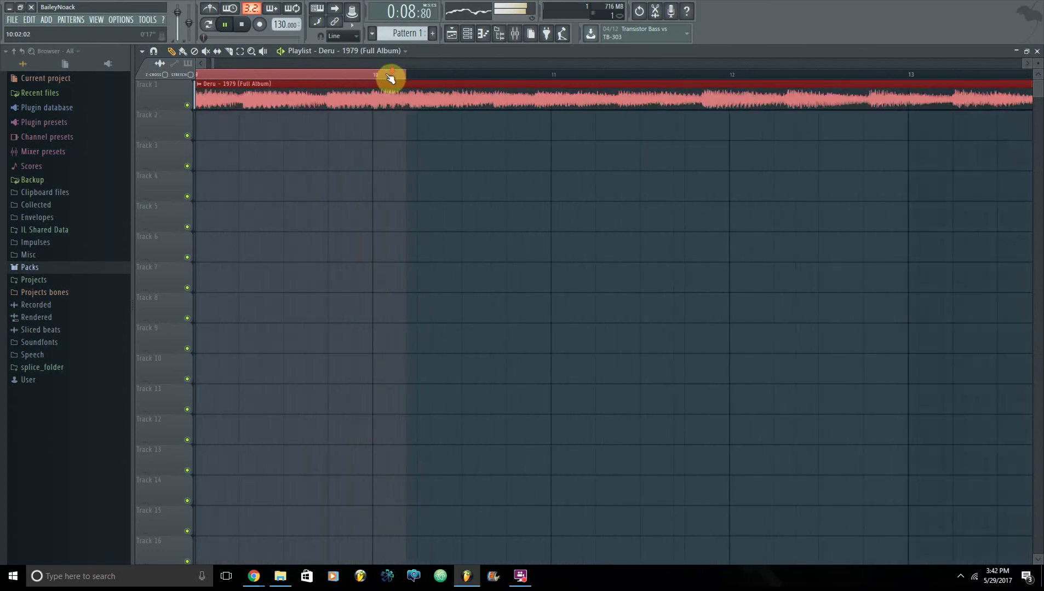
scroll(378, 77, down, 3)
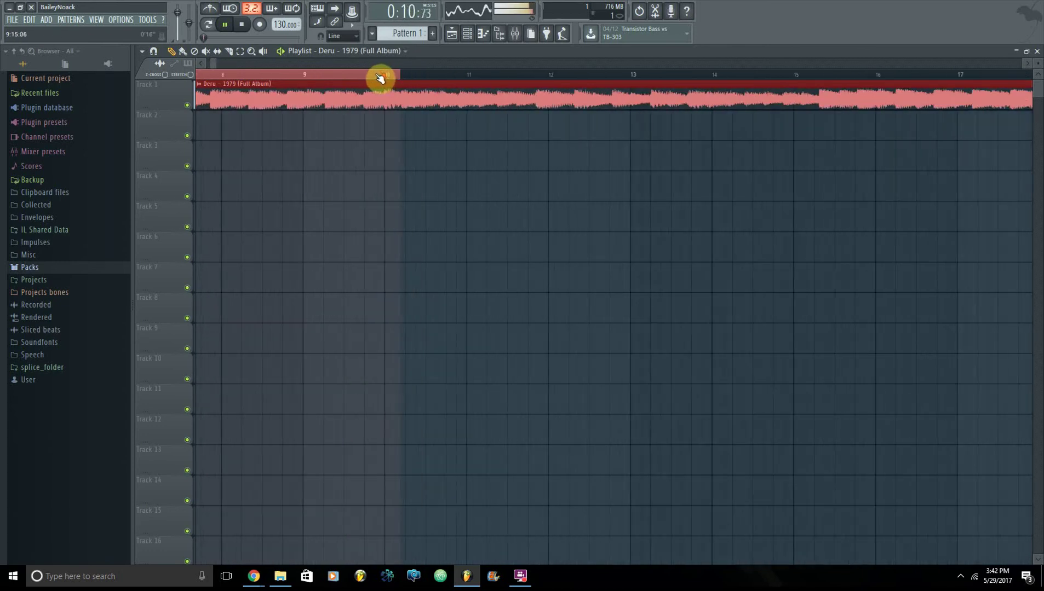
scroll(361, 77, down, 4)
scroll(360, 77, up, 8)
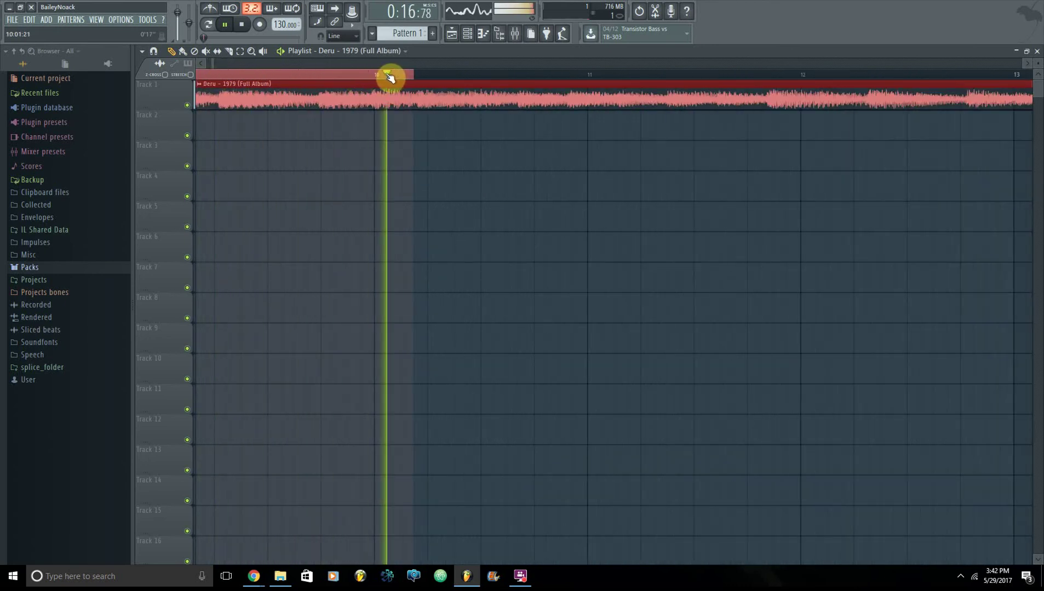
- Stop playback, slice the audio clip at the end of the selected range, and delete the remainder
click(242, 27)
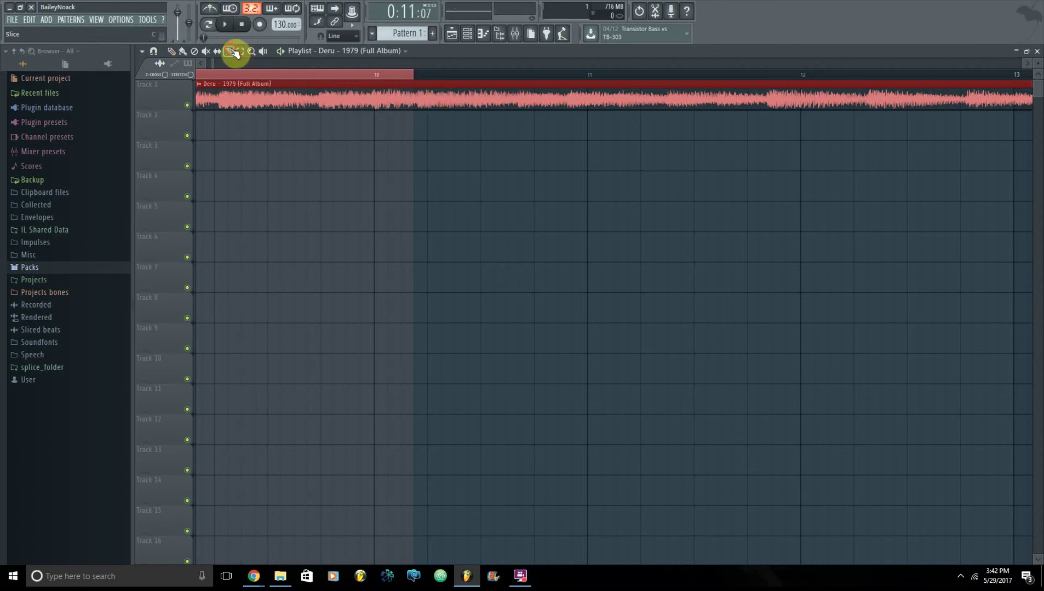
click(417, 113)
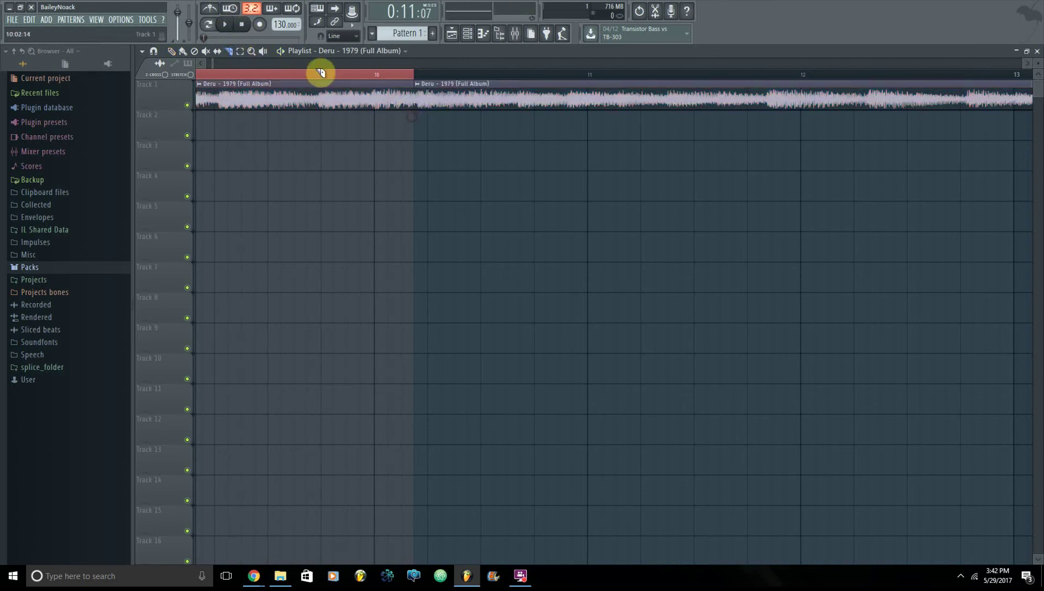
right_click(473, 98)
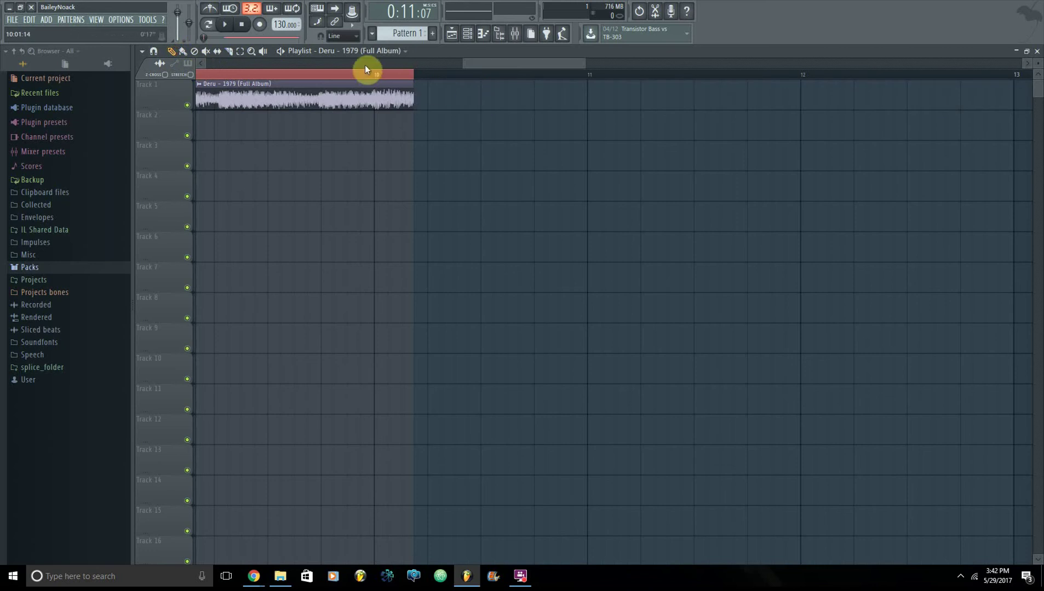
- Lower the project tempo to 72 BPM and set the loop range from bar 3 to bar 7
drag(484, 66, 327, 56)
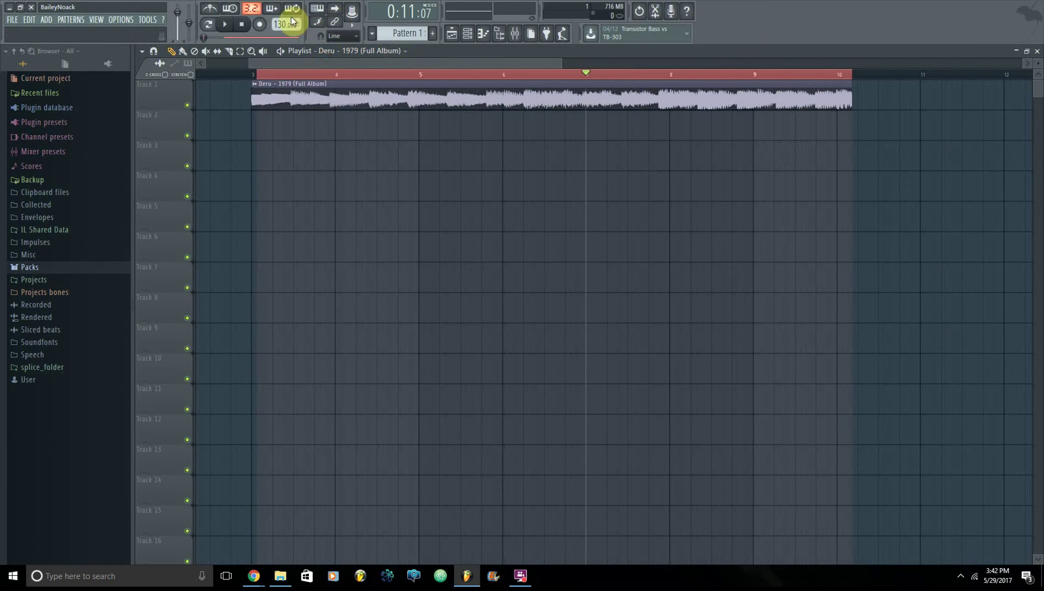
drag(282, 25, 282, 57)
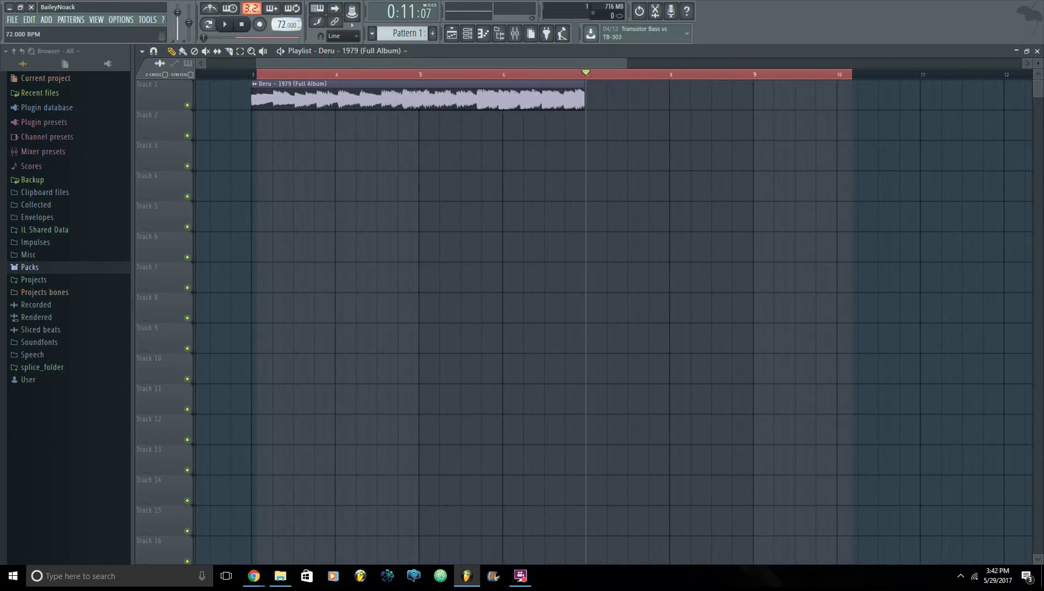
click(259, 77)
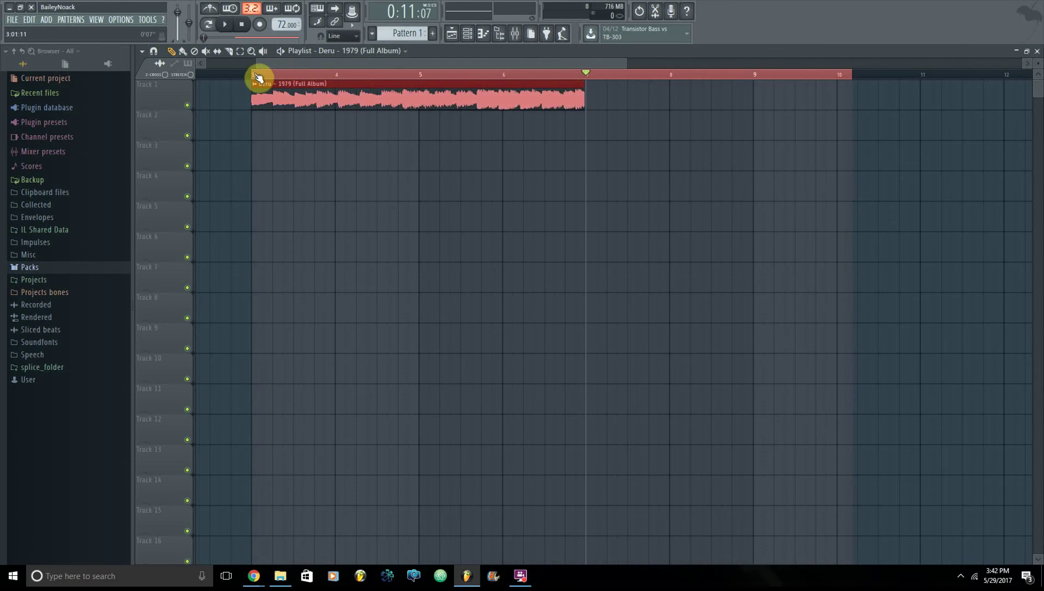
drag(856, 80, 586, 79)
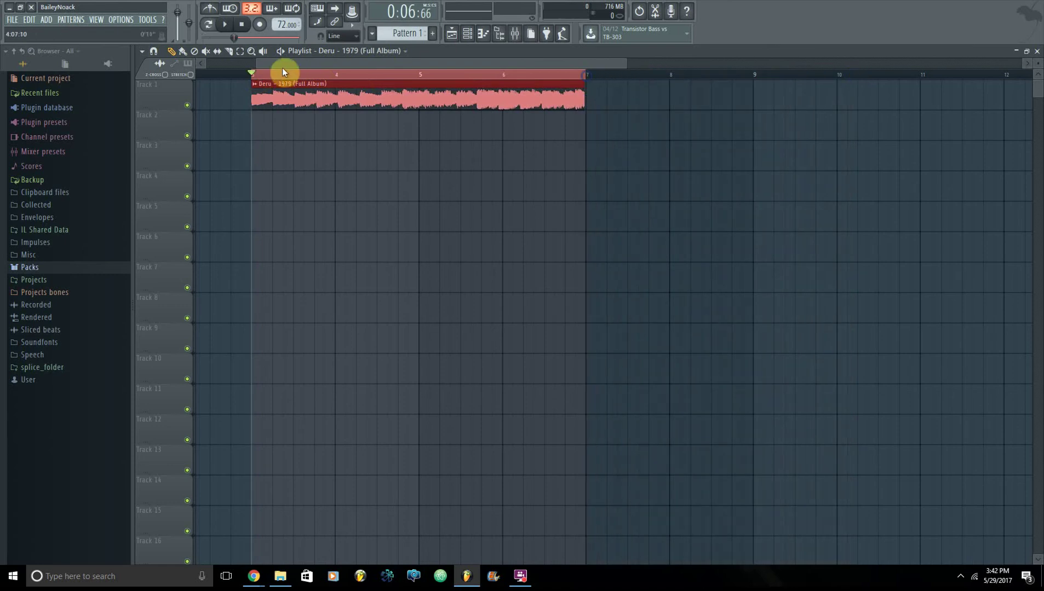
- Play the looped sample and try a project tempo of 73 BPM
click(226, 24)
scroll(585, 77, up, 3)
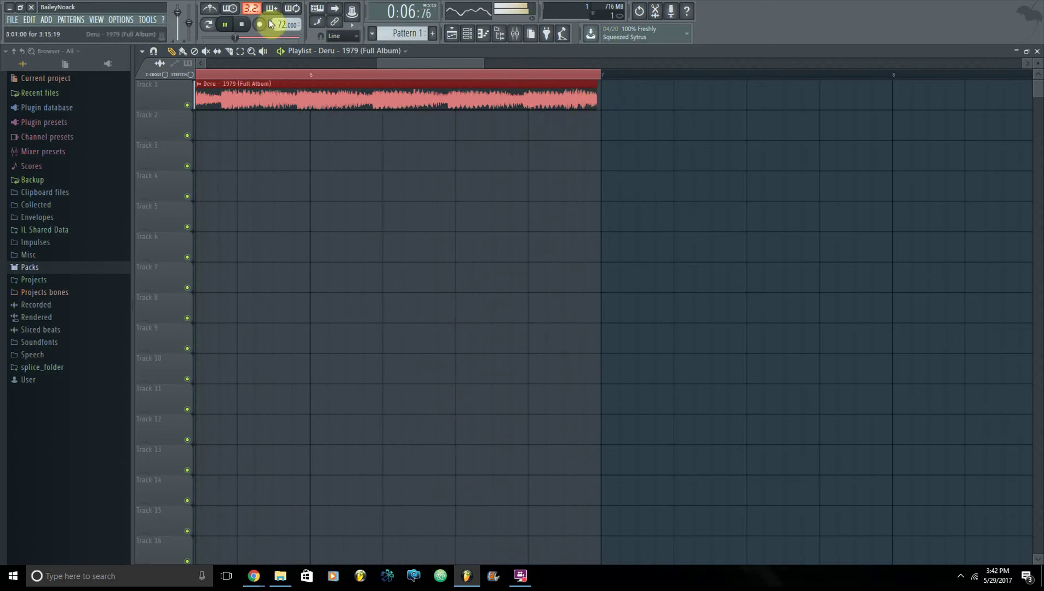
scroll(286, 24, up, 1)
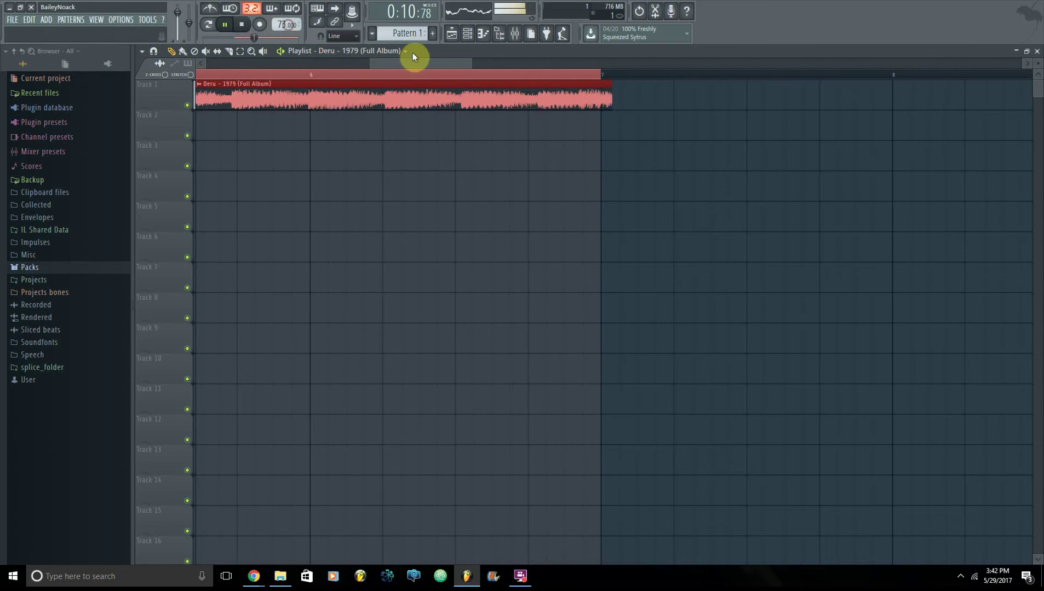
drag(378, 62, 301, 60)
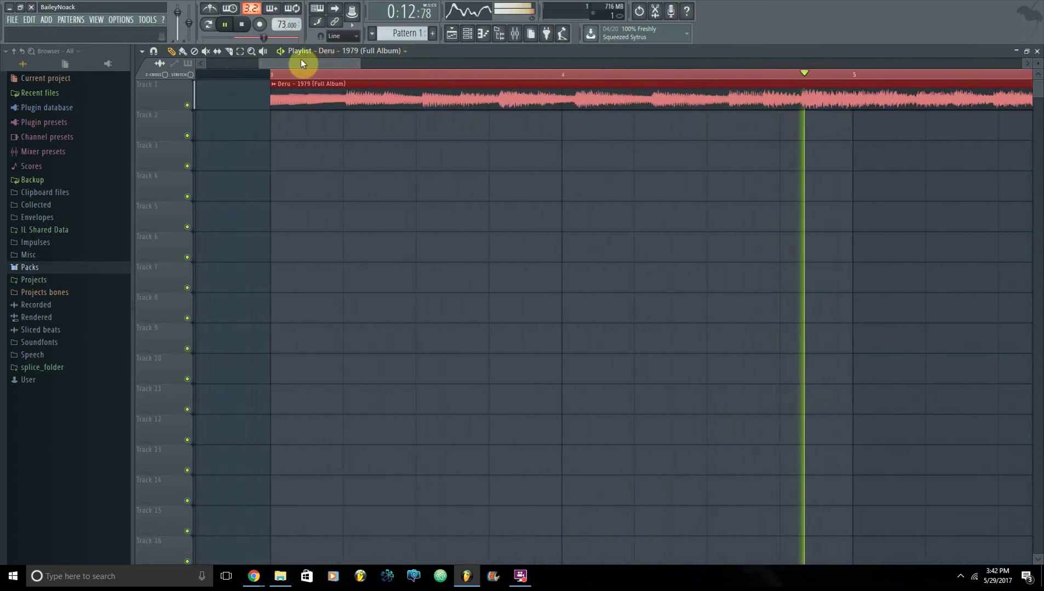
click(242, 24)
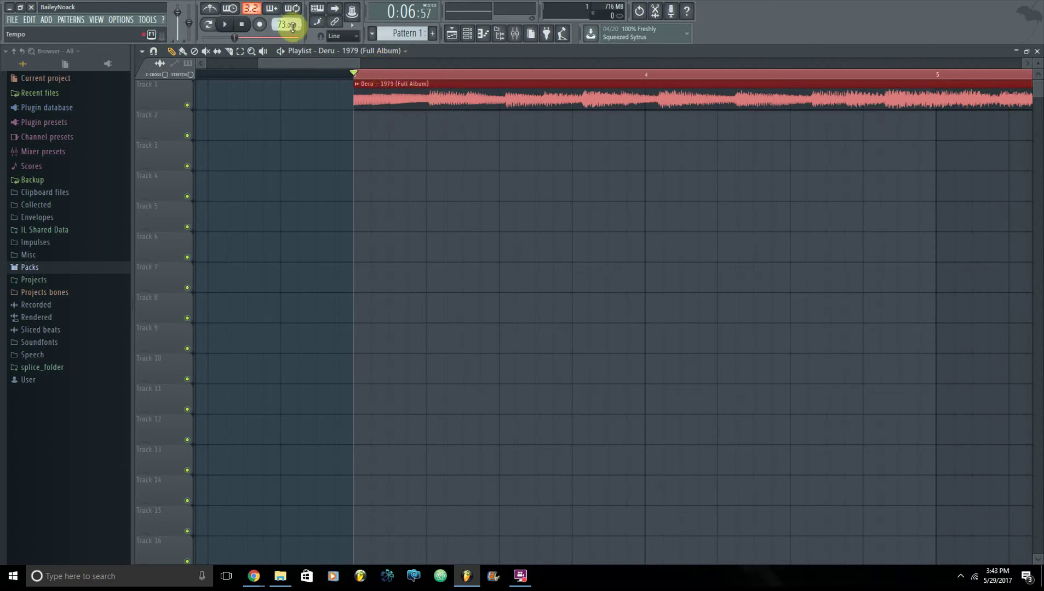
- Set the project tempo to 71 BPM and play the looped sample from bar 3
scroll(286, 25, down, 2)
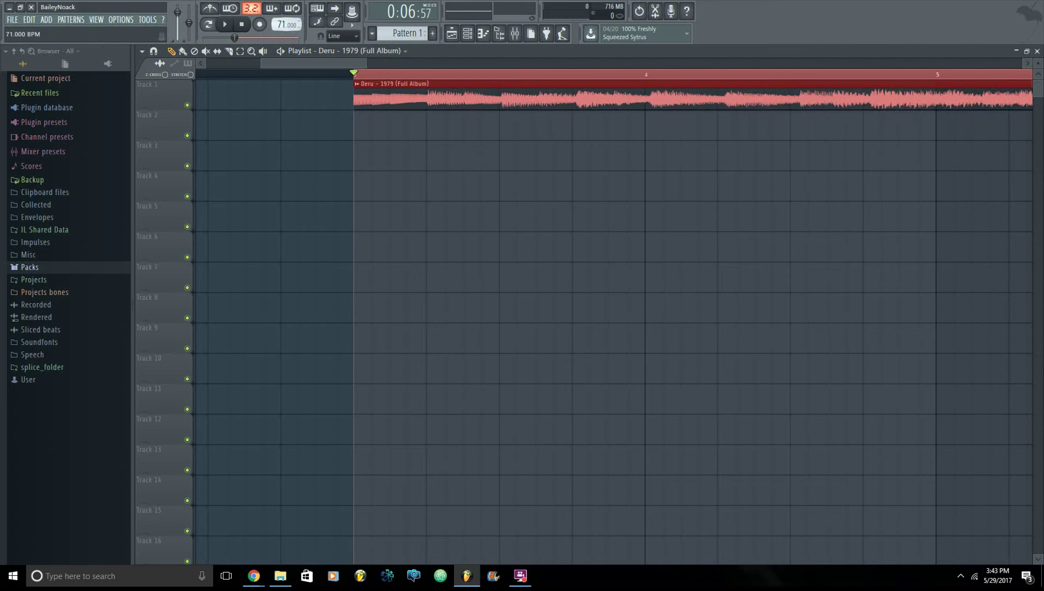
drag(433, 76, 426, 78)
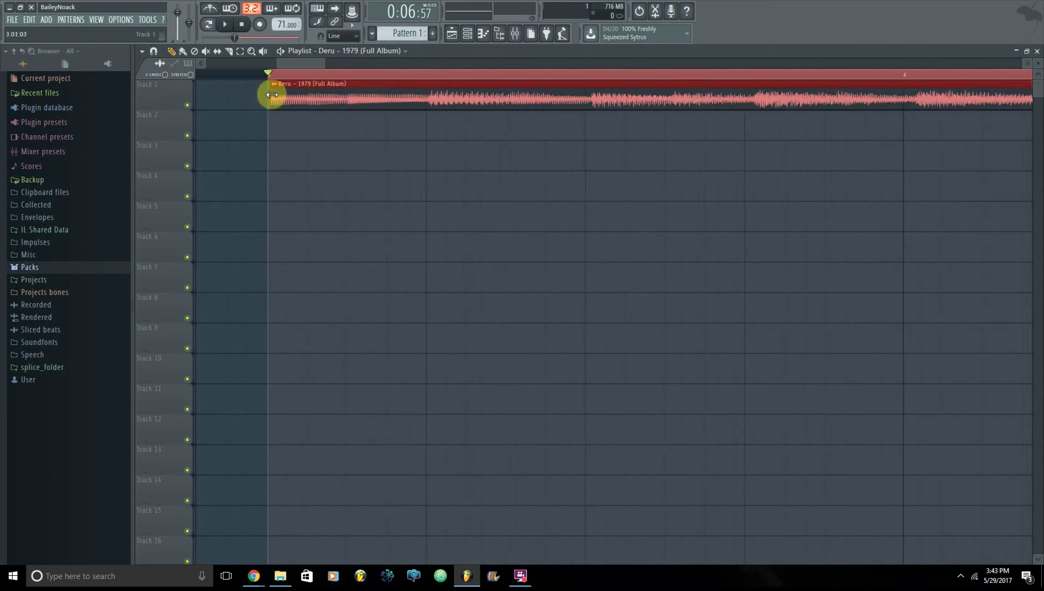
drag(293, 96, 315, 75)
click(225, 24)
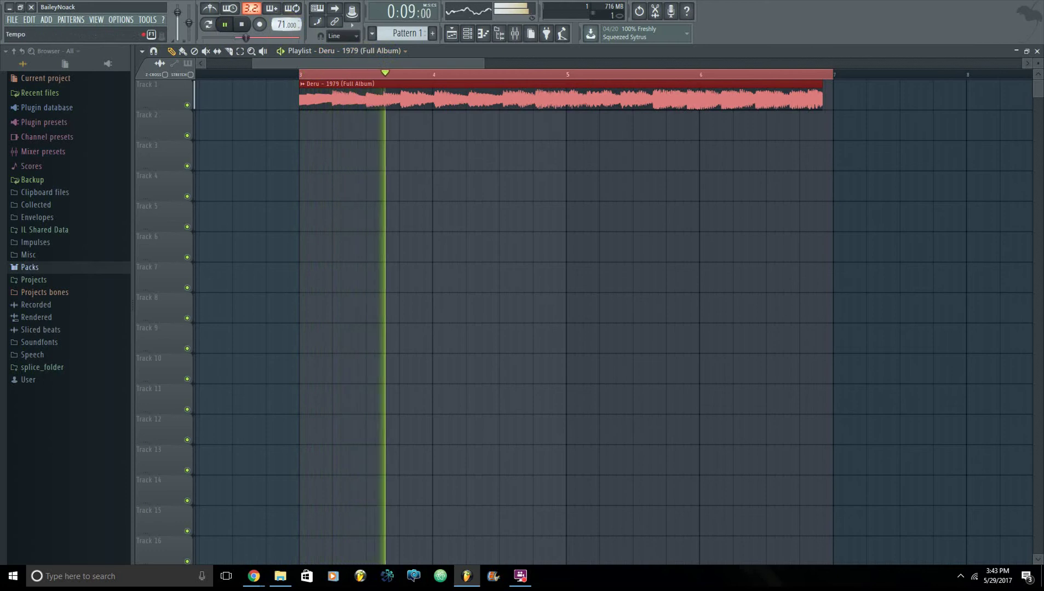
- Set the project tempo to 70 BPM and extend the end of the Deru - 1979 audio clip to bar 7
drag(284, 25, 284, 27)
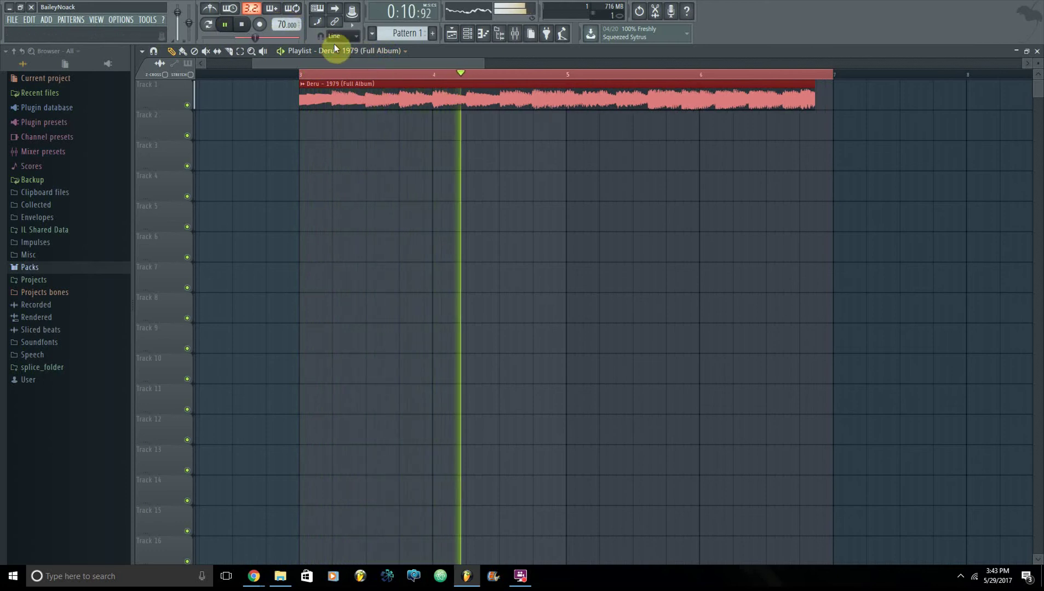
drag(438, 64, 547, 87)
scroll(534, 87, up, 2)
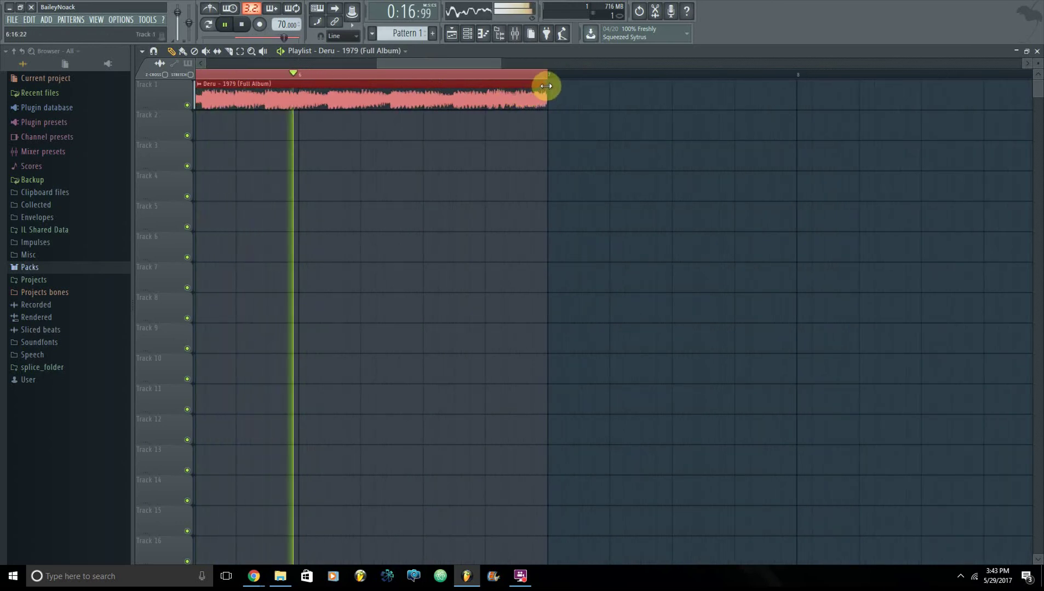
scroll(542, 79, up, 2)
scroll(542, 79, up, 2)
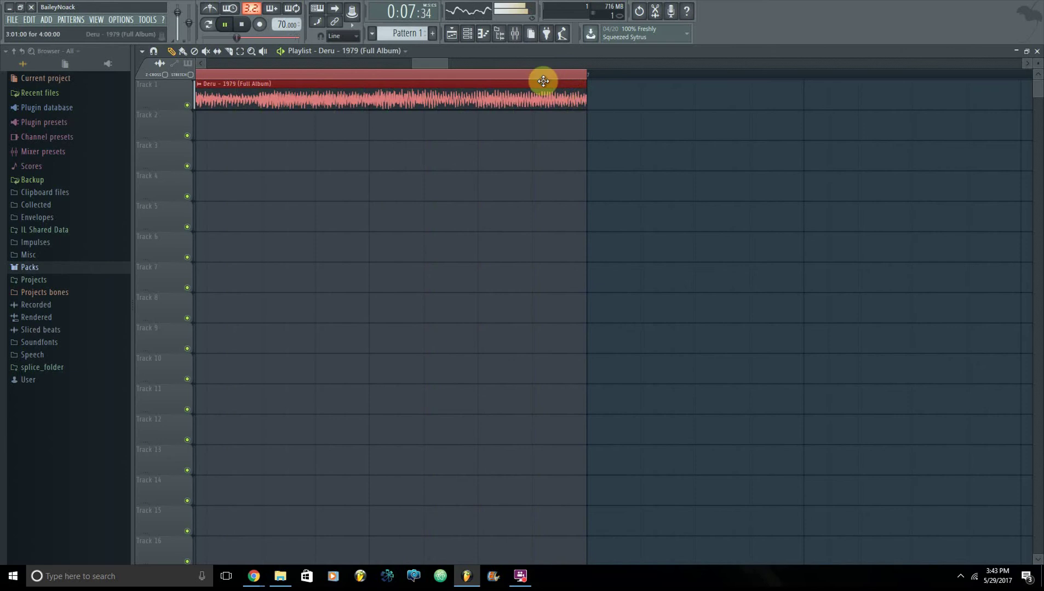
scroll(525, 83, down, 2)
scroll(482, 101, up, 2)
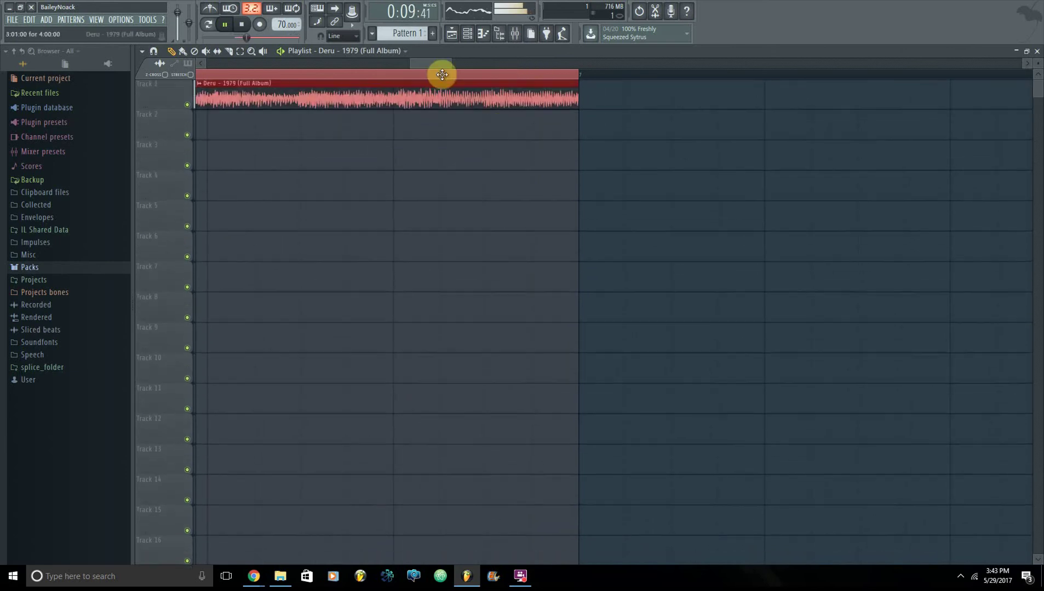
scroll(444, 76, down, 2)
drag(438, 65, 356, 79)
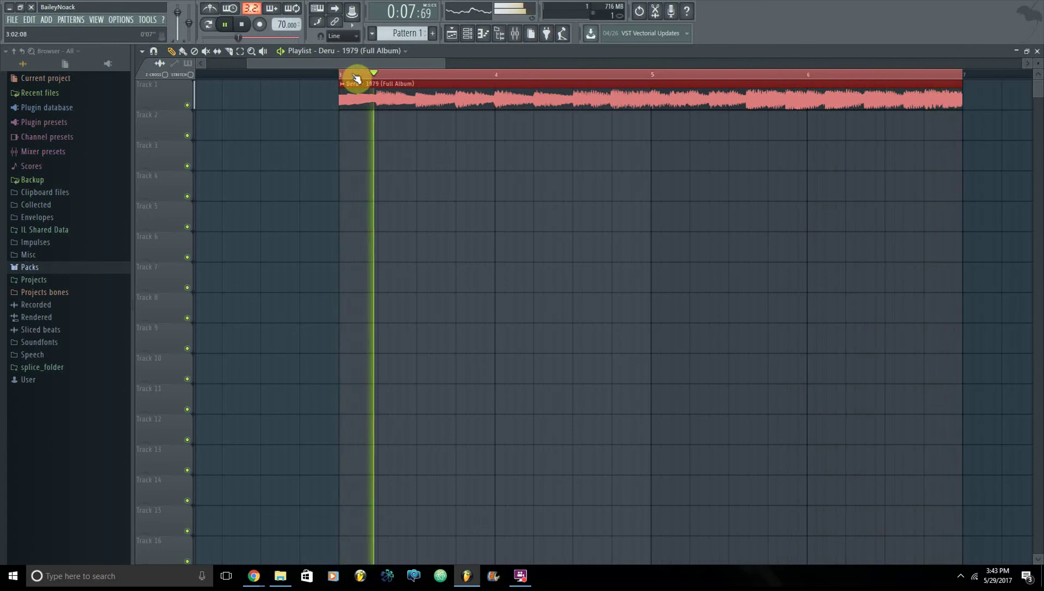
scroll(356, 77, down, 3)
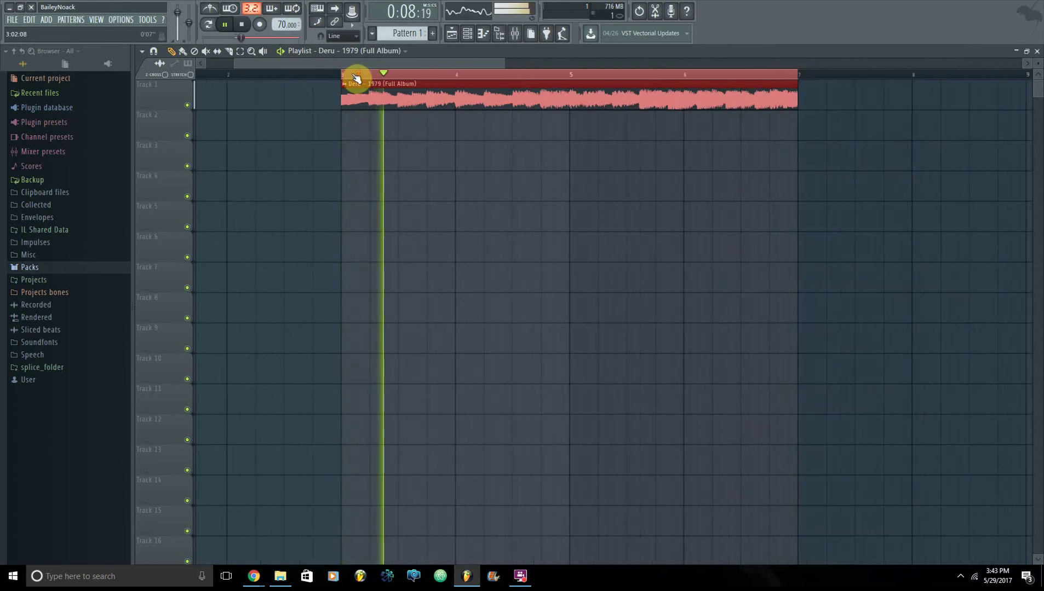
click(242, 25)
- Show the unsorted channels and program Pattern 1 with kicks on steps 1 and 9 and snares on steps 5 and 13
click(473, 34)
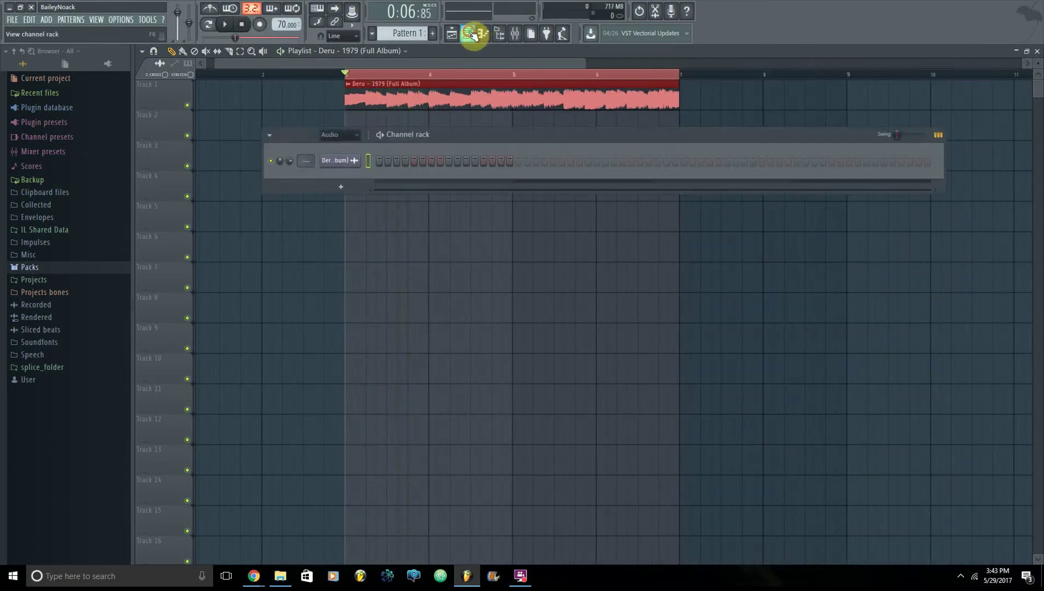
click(332, 171)
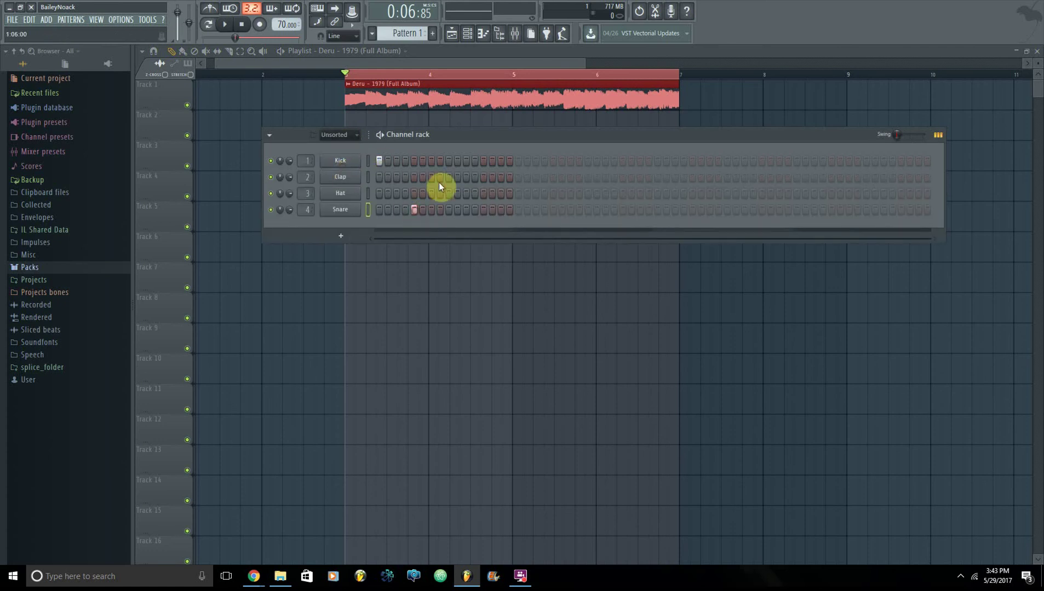
click(485, 212)
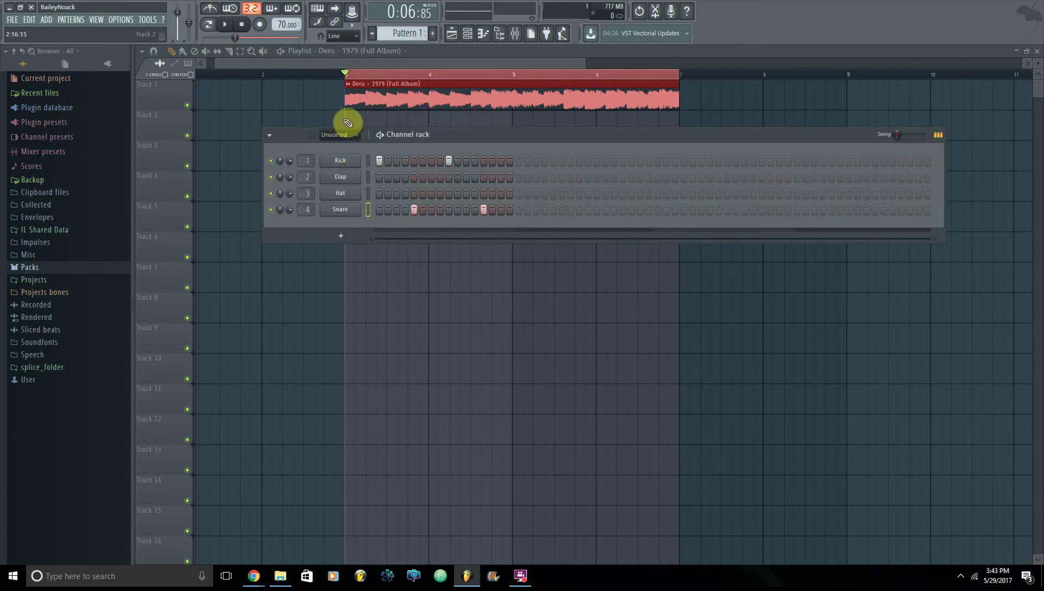
- Place Pattern 1 on Track 2 at bars 3, 4, 5 and 6 and play the loop with the drums
click(348, 121)
right_click(355, 125)
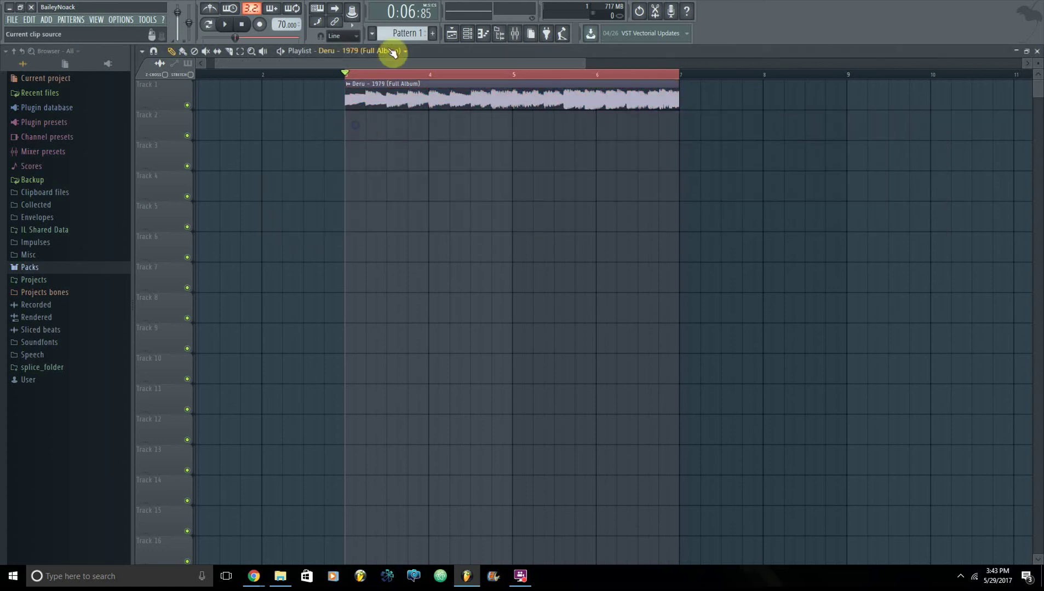
click(350, 118)
click(228, 25)
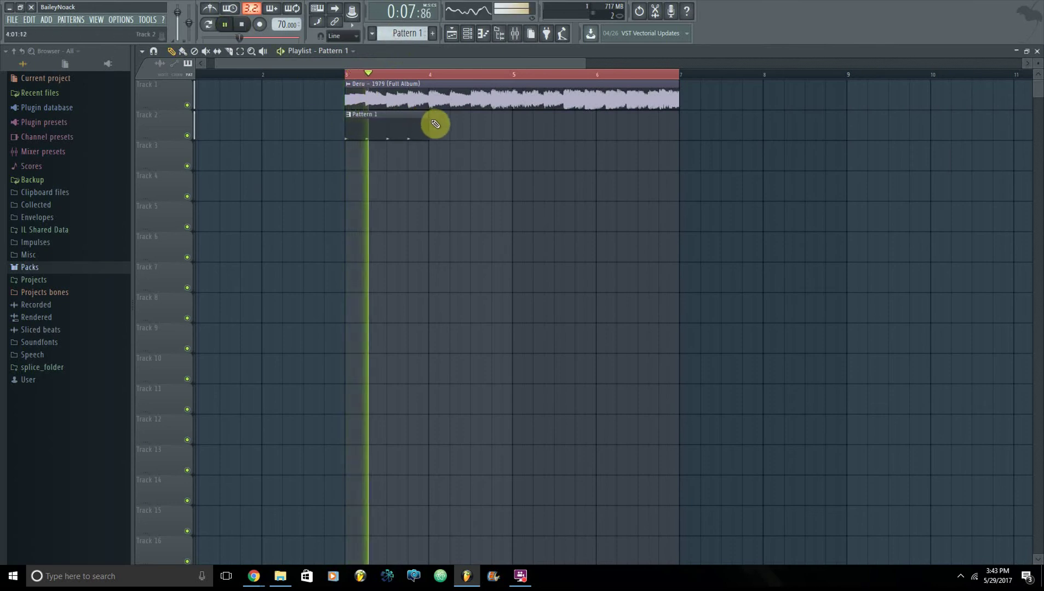
click(435, 124)
click(518, 134)
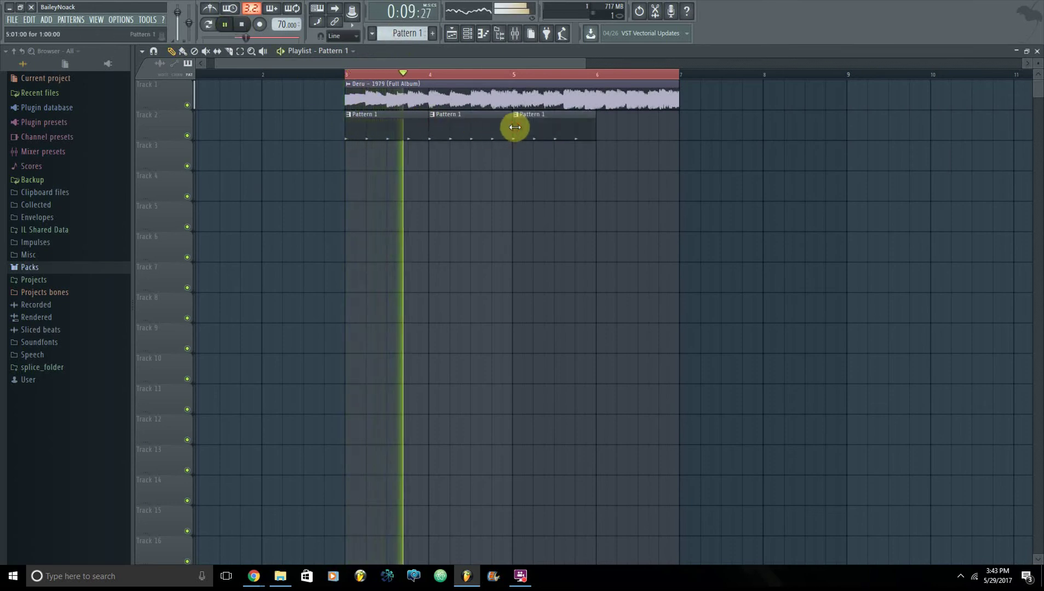
click(600, 130)
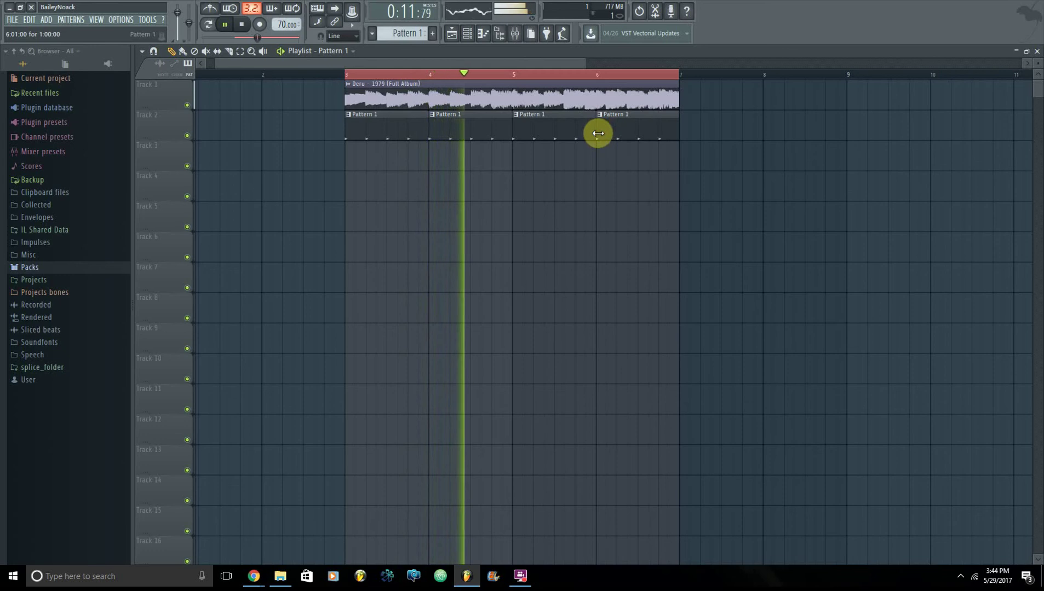
click(241, 24)
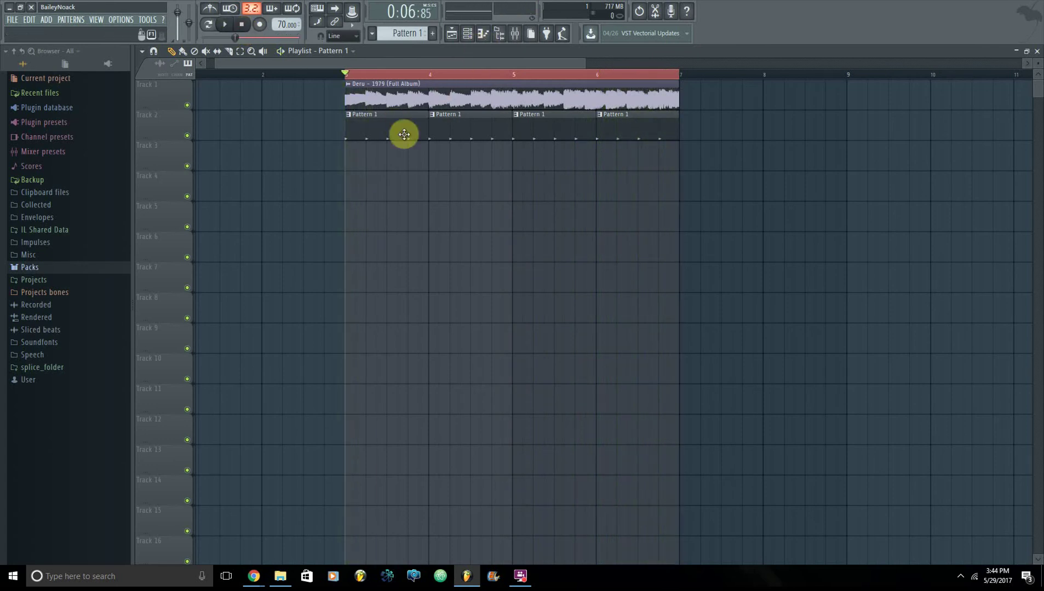
- Replace the Kick channel's sample with kick__2 from the desktop sample collection's Lofi kicks folder
click(467, 36)
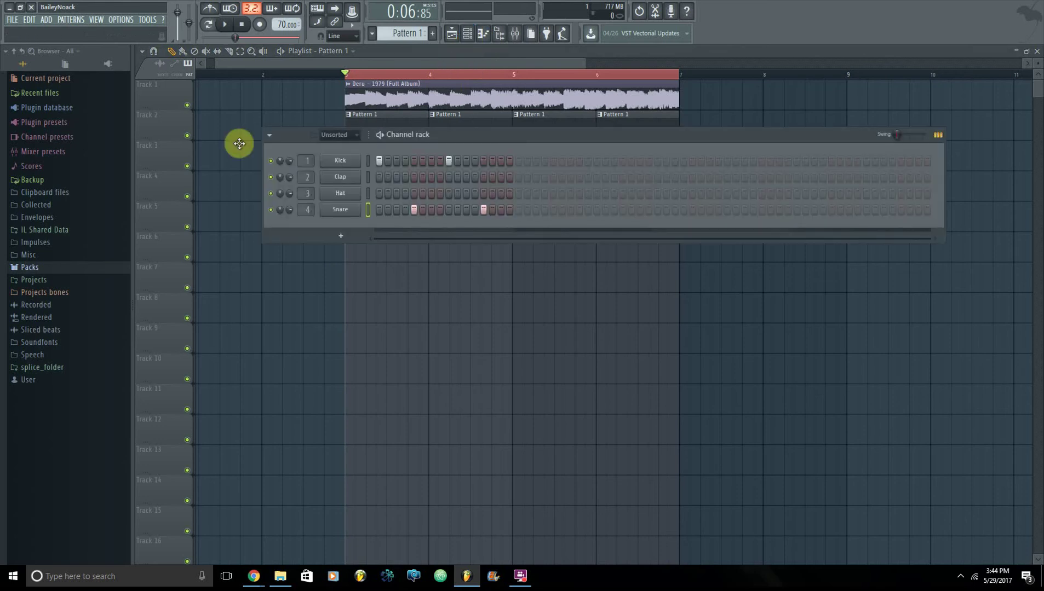
click(343, 166)
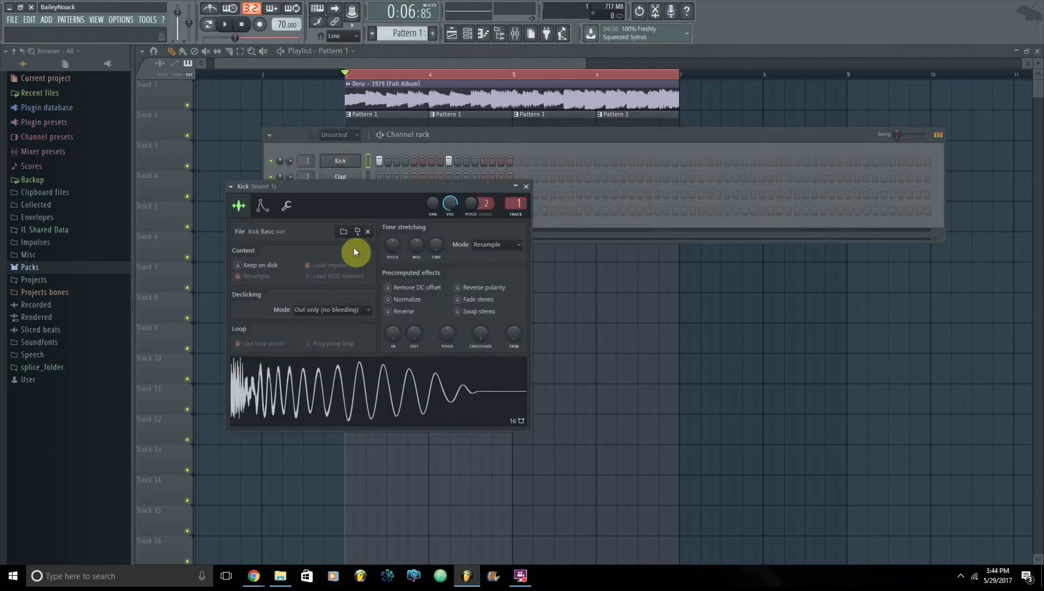
click(344, 233)
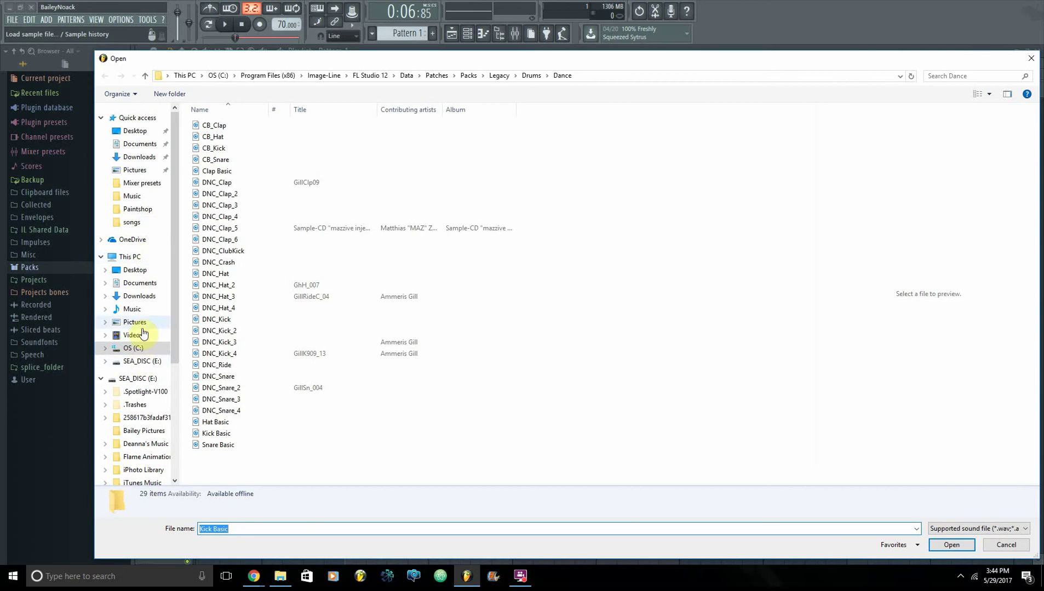
click(140, 349)
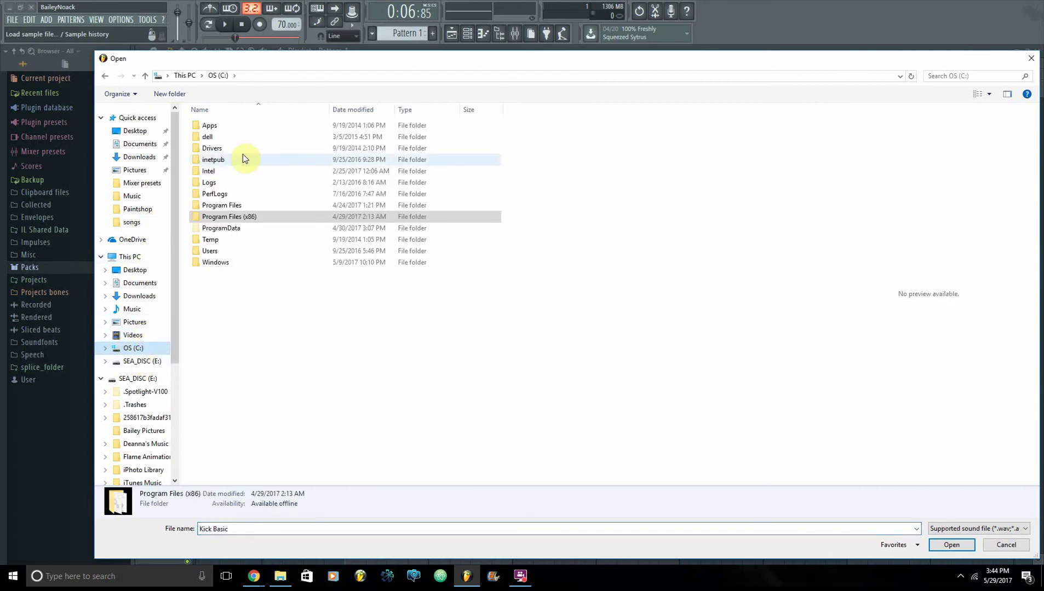
click(136, 270)
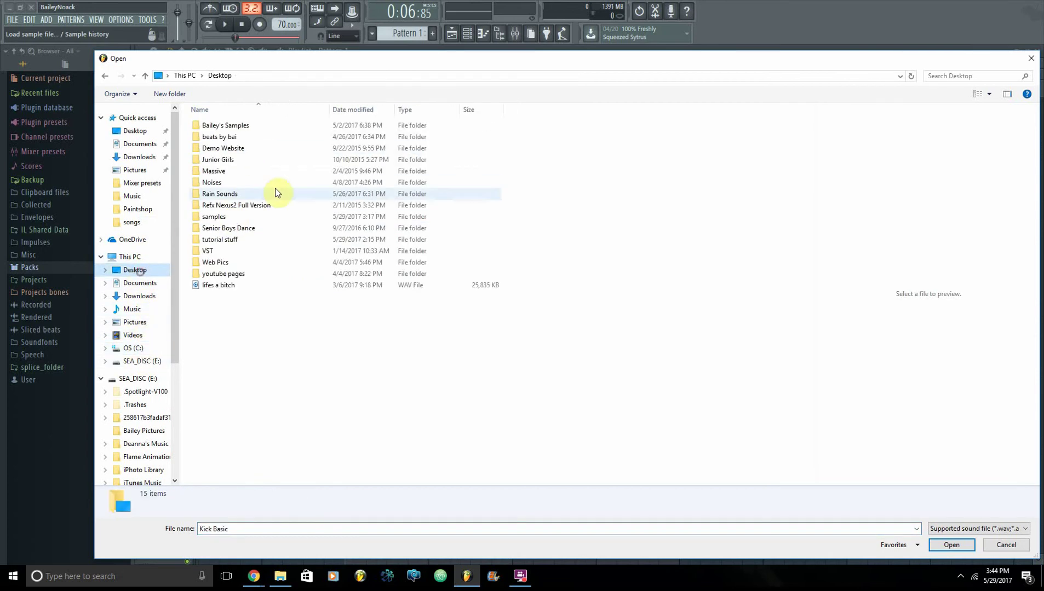
double_click(249, 127)
double_click(231, 127)
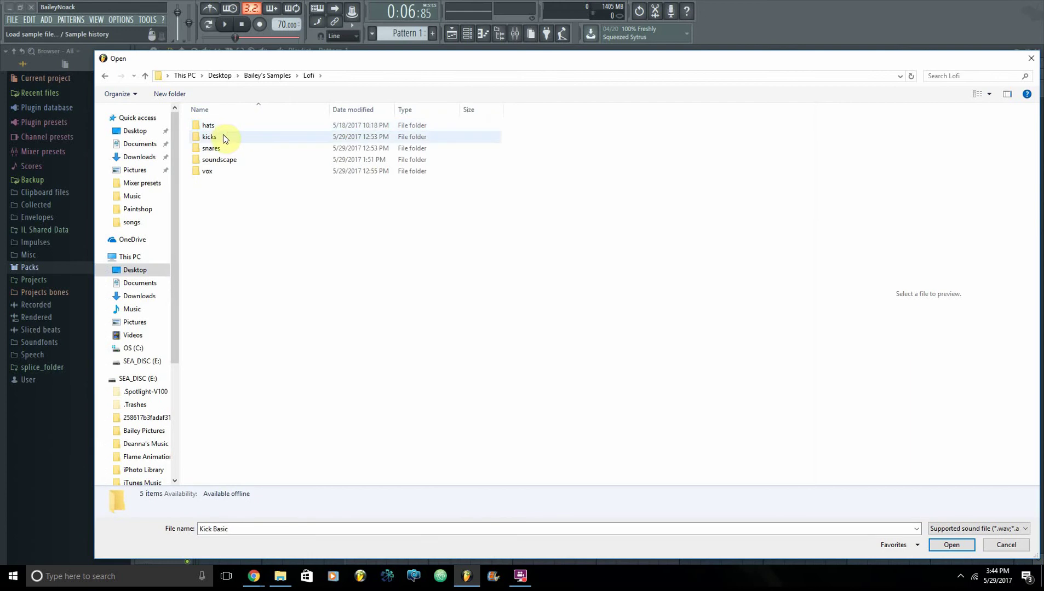
double_click(223, 137)
double_click(220, 137)
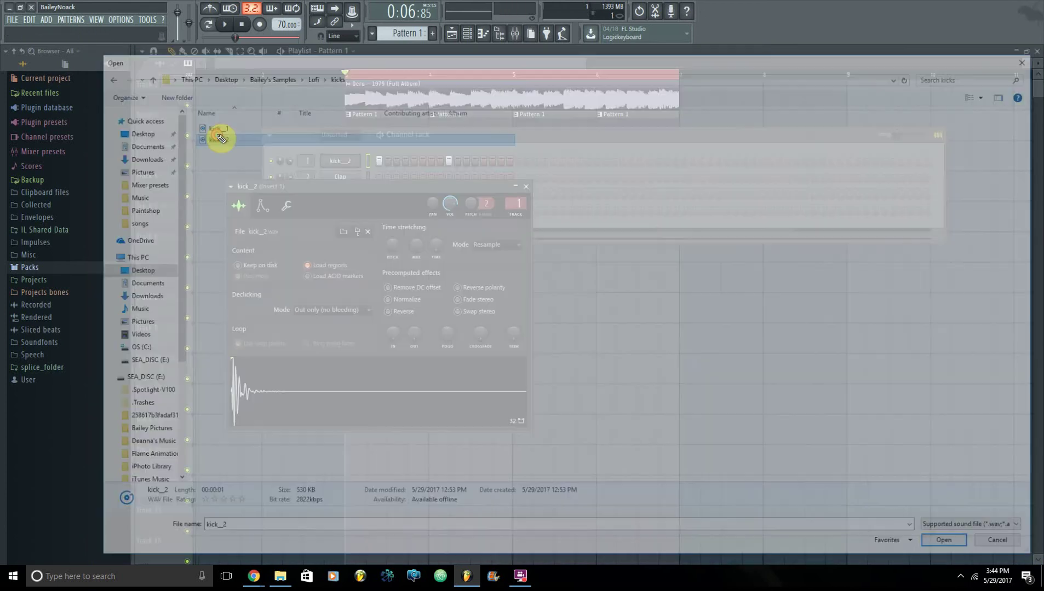
click(221, 138)
right_click(225, 133)
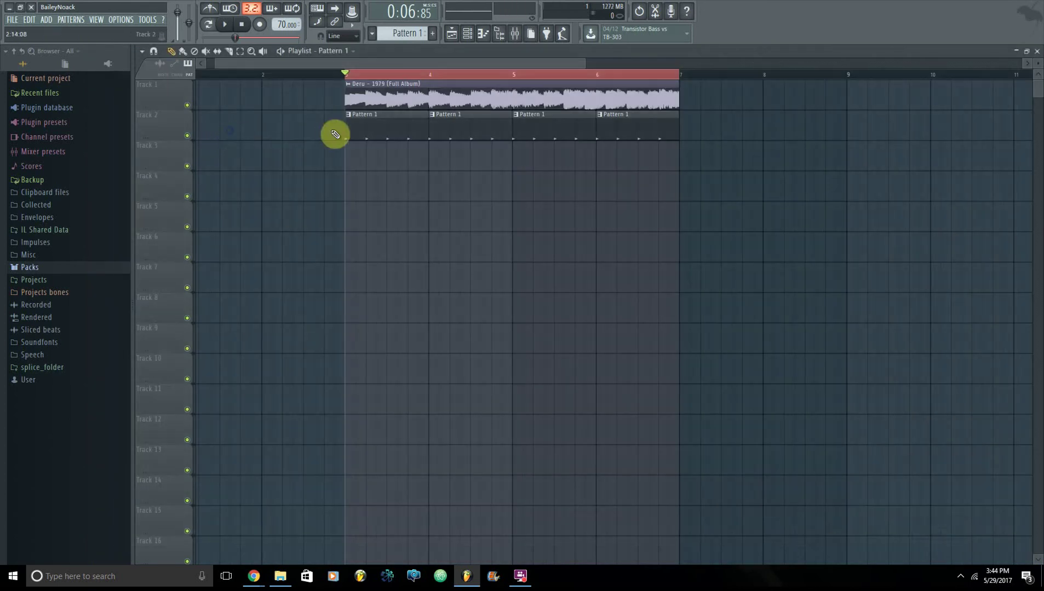
- Replace the Snare channel's sample with snare__2 from the desktop sample collection's Lofi snares folder
double_click(356, 136)
click(467, 34)
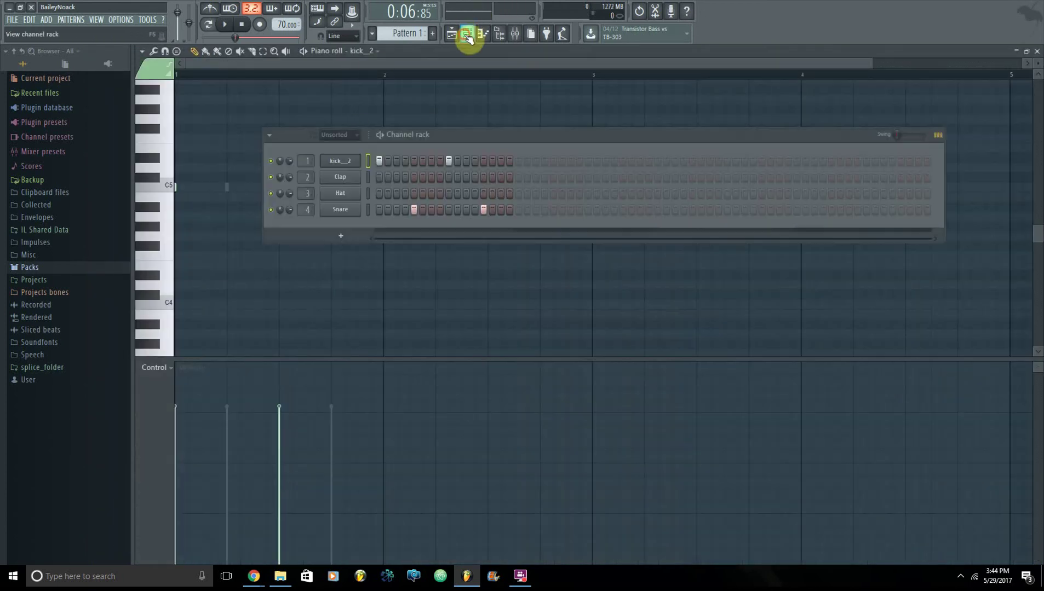
click(356, 215)
click(283, 167)
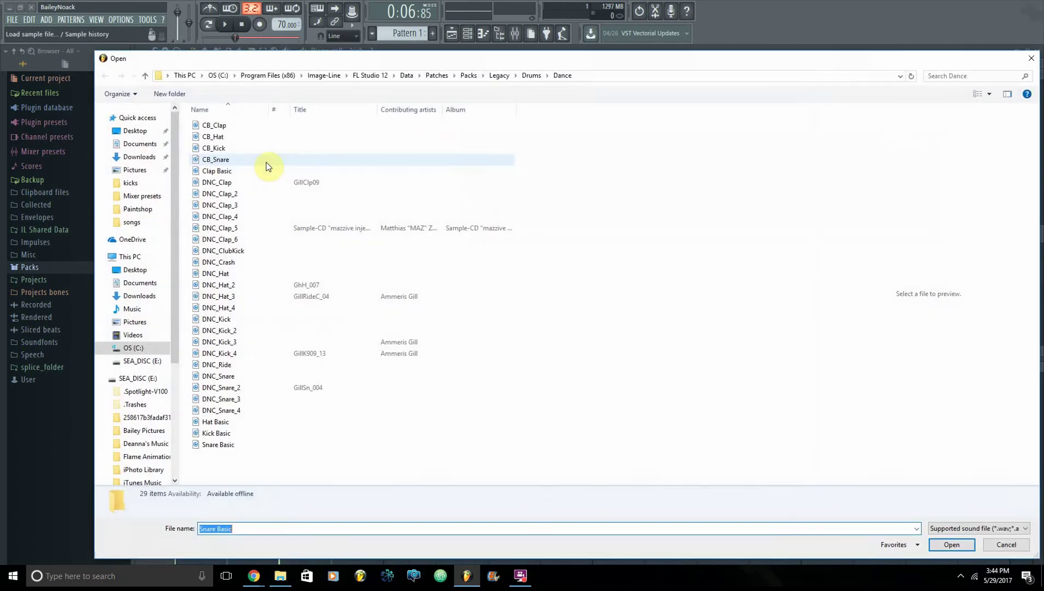
click(138, 270)
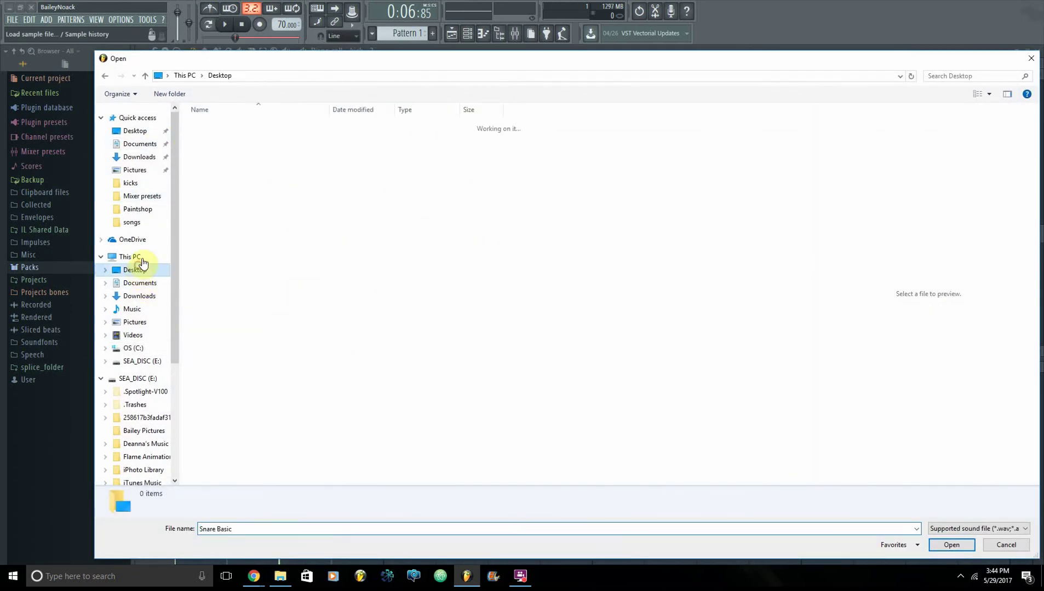
double_click(244, 127)
double_click(243, 127)
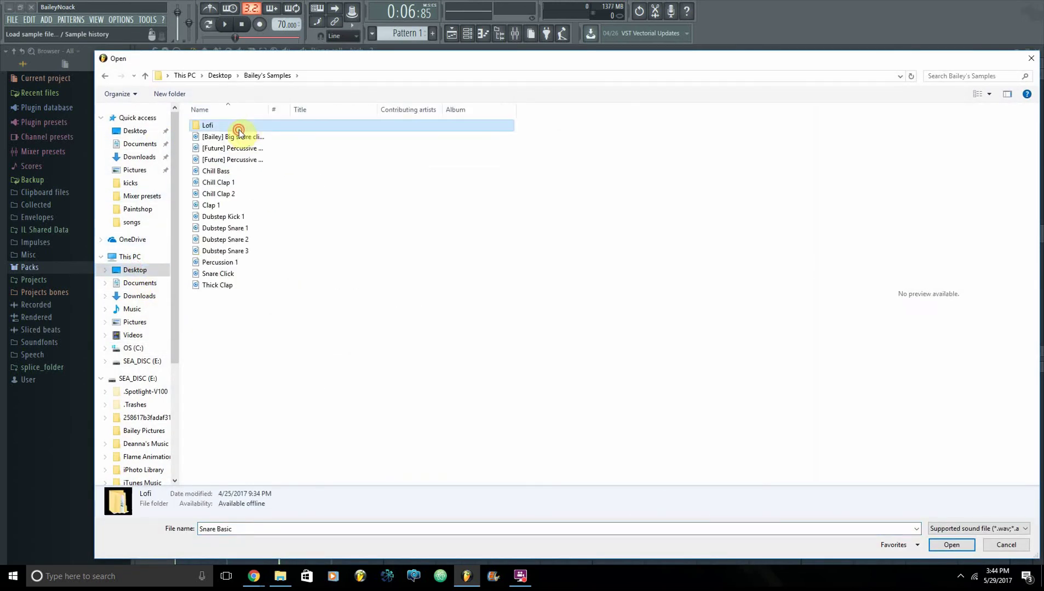
click(229, 151)
double_click(229, 152)
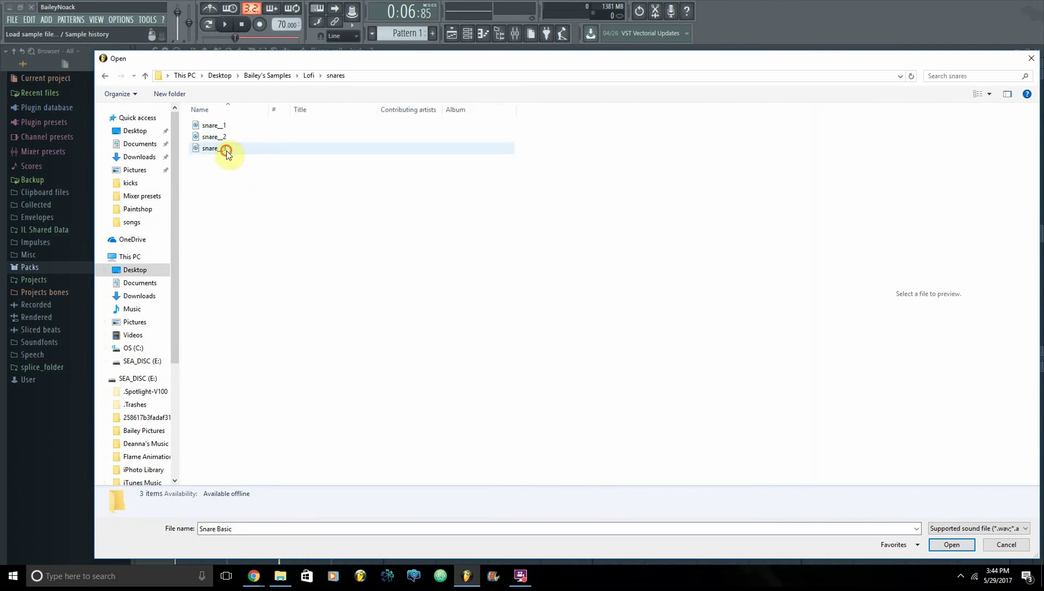
click(228, 140)
double_click(229, 139)
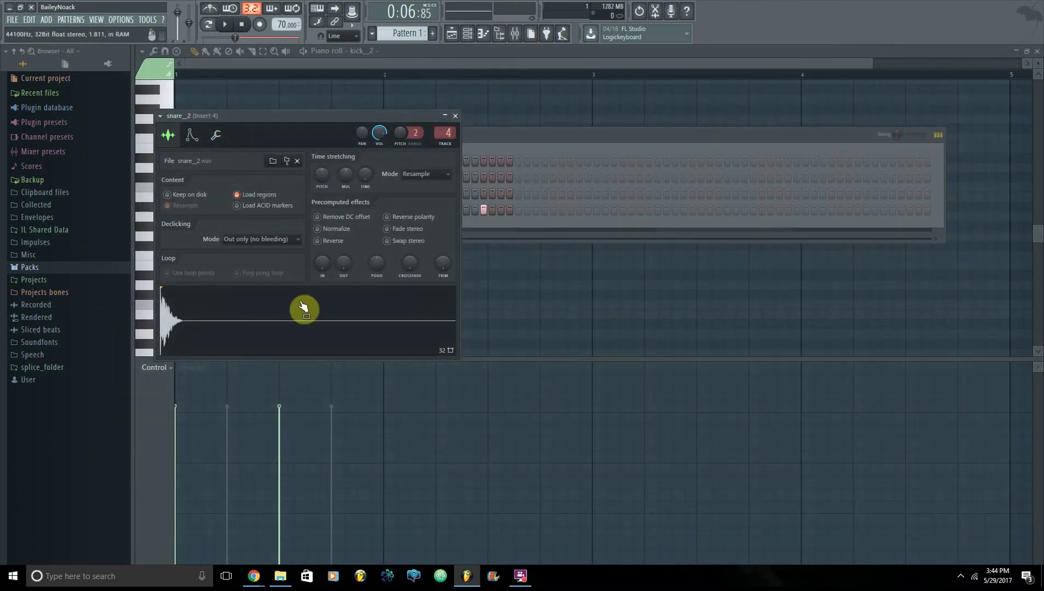
- Play the loop in the playlist to check the replaced kick and snare samples, and stop playback
click(223, 25)
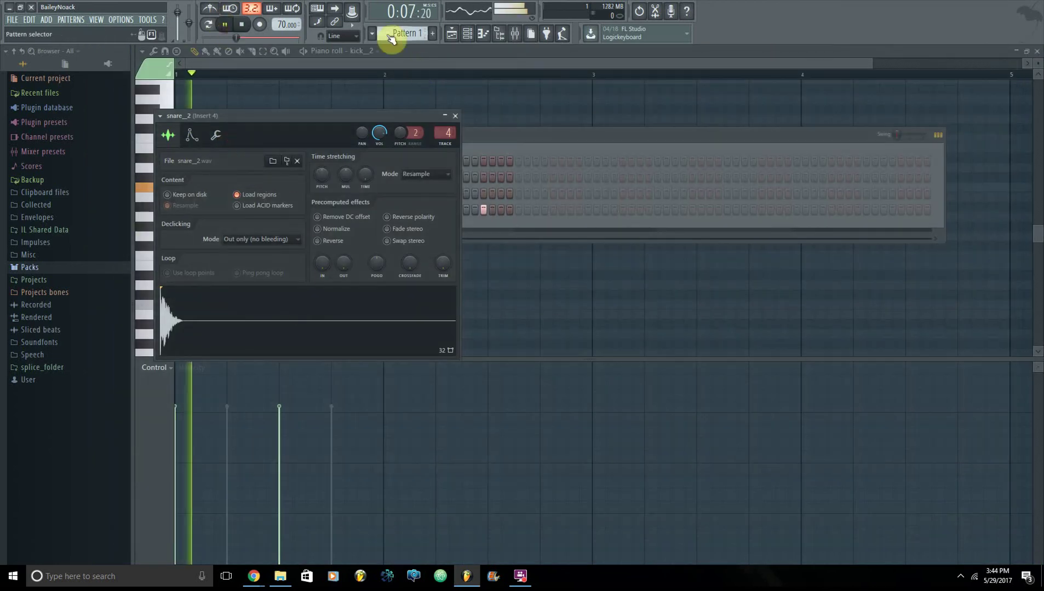
click(452, 35)
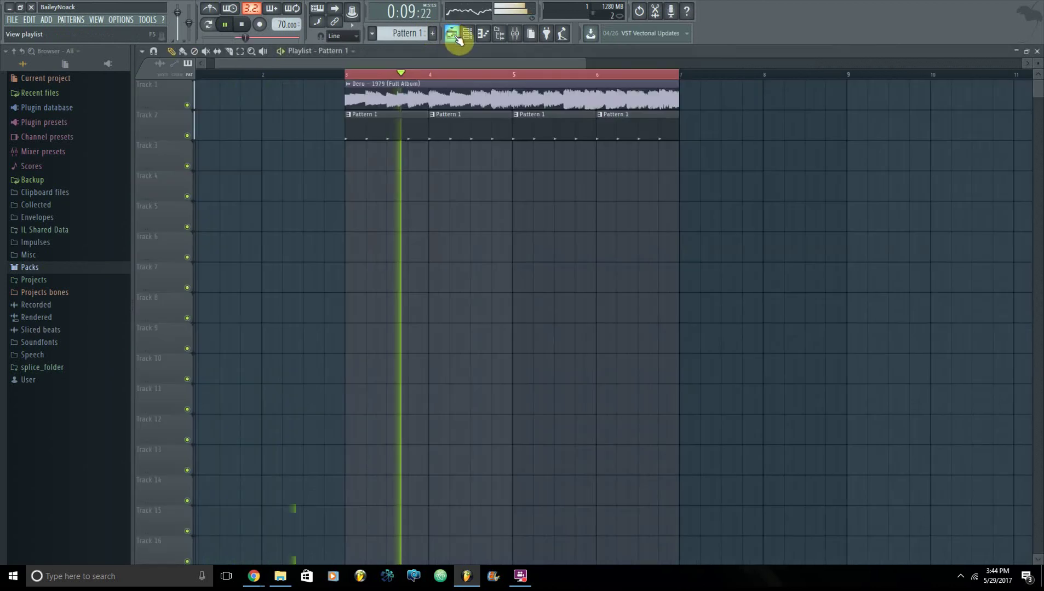
click(241, 24)
- Load iZotope Alloy 2 into the first effect slot of mixer track Insert 1
click(515, 35)
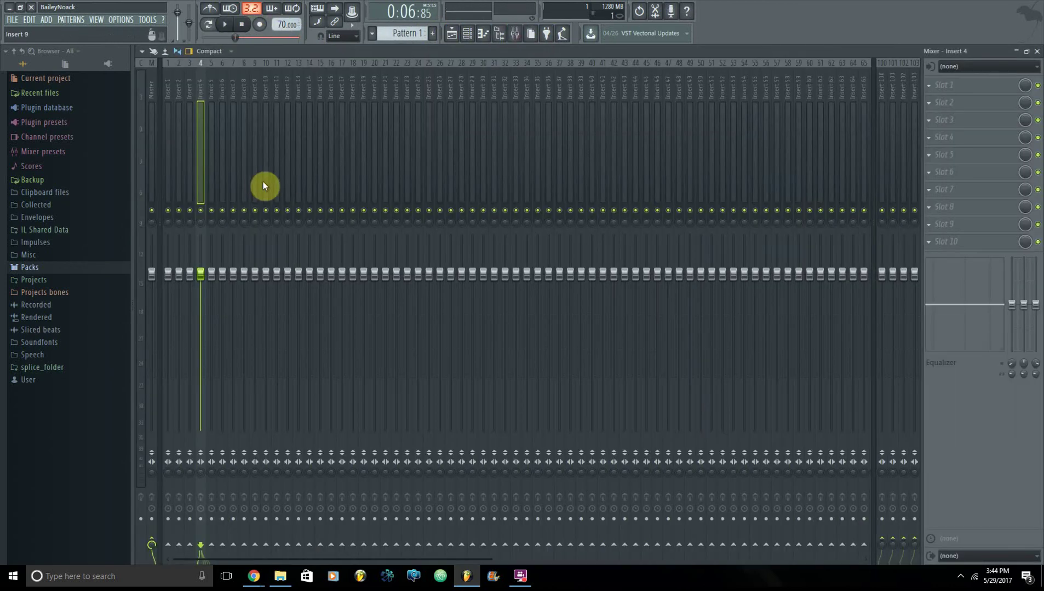
click(167, 95)
click(928, 85)
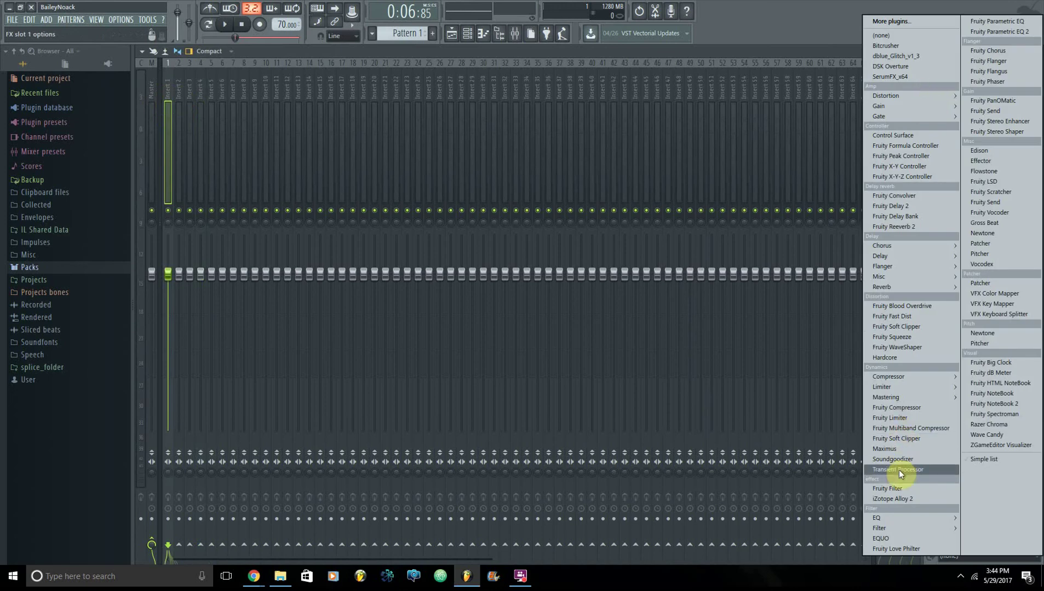
click(899, 498)
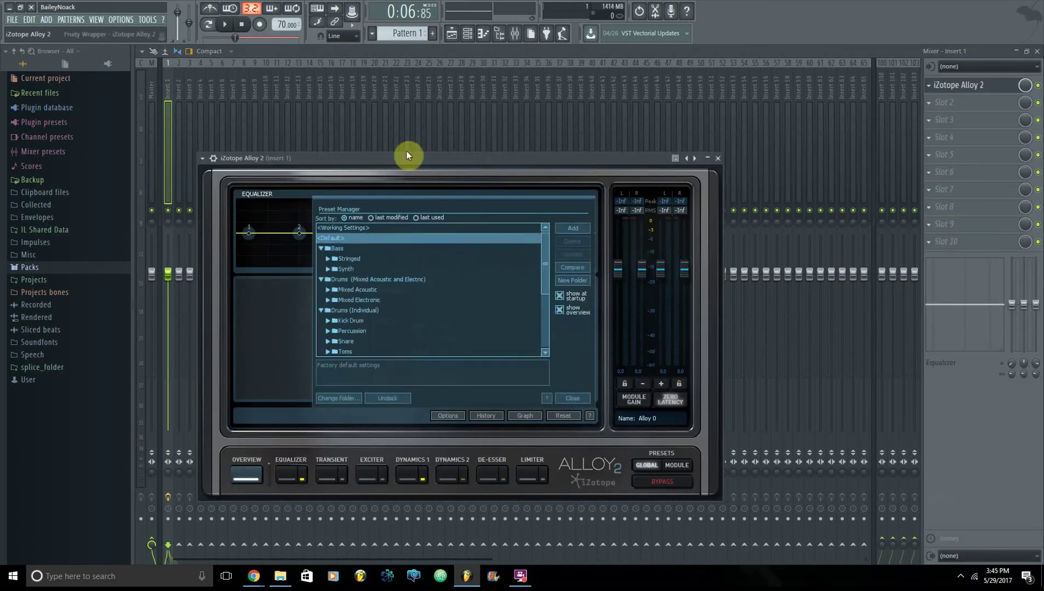
- Enable Alloy 2's Limiter on Insert 1 and set its threshold to about -6.3 while listening to the kick
drag(406, 151, 522, 101)
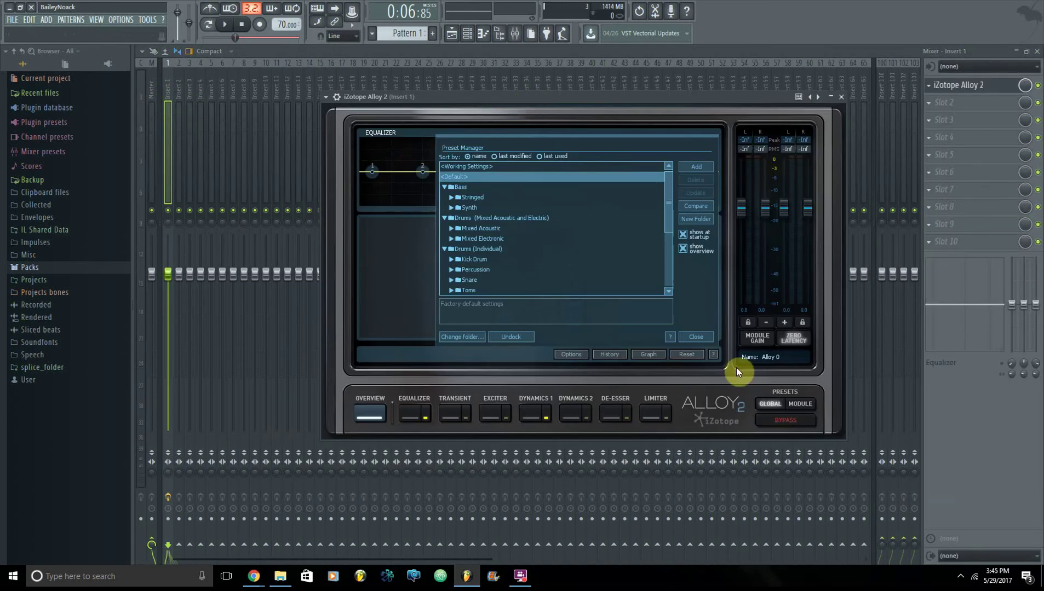
click(666, 417)
click(692, 337)
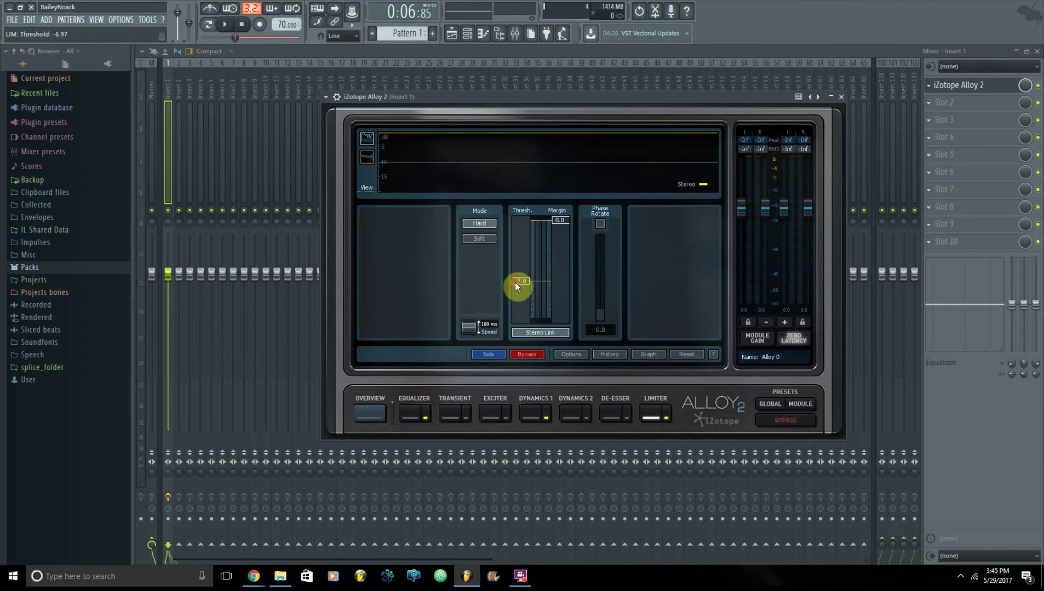
click(224, 24)
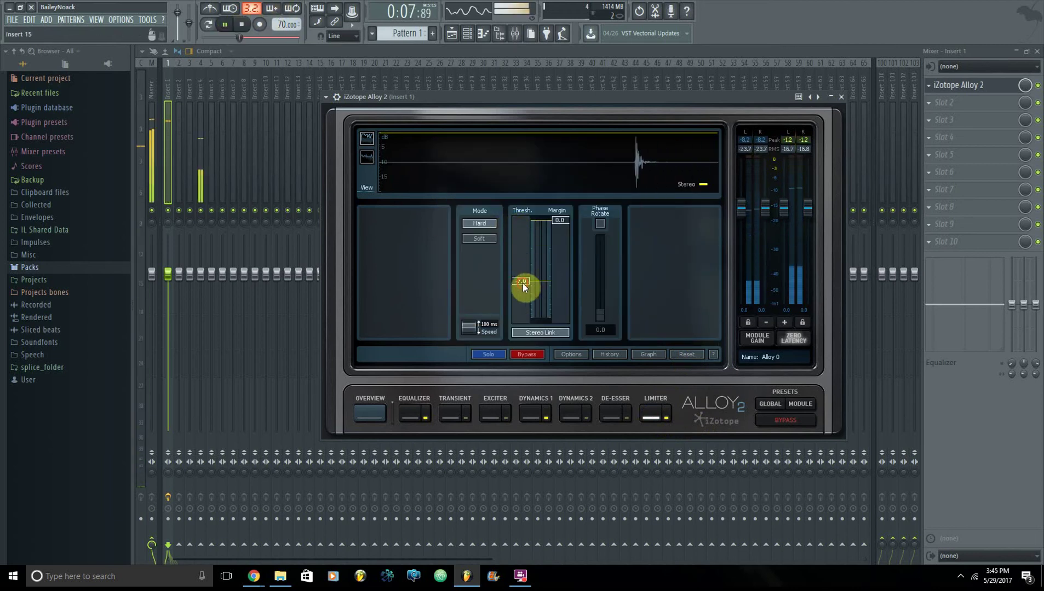
drag(523, 282, 526, 293)
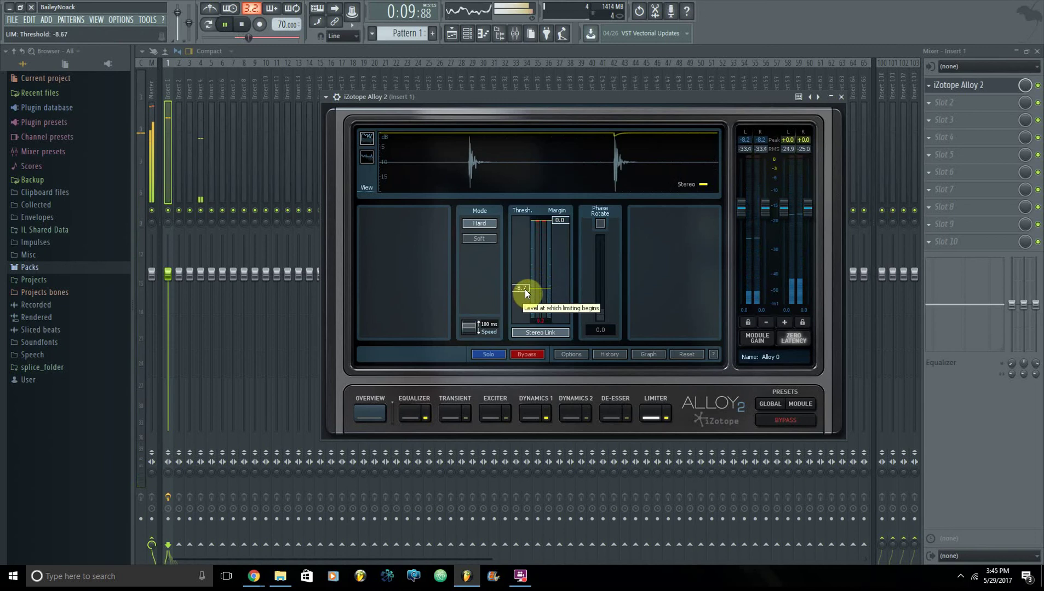
drag(526, 288, 531, 282)
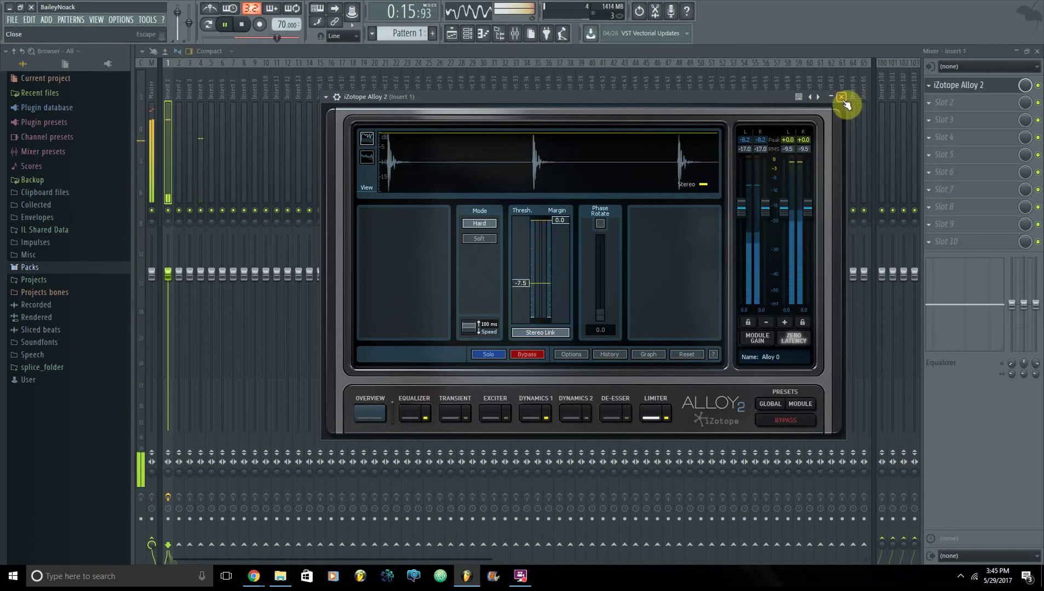
drag(522, 281, 524, 279)
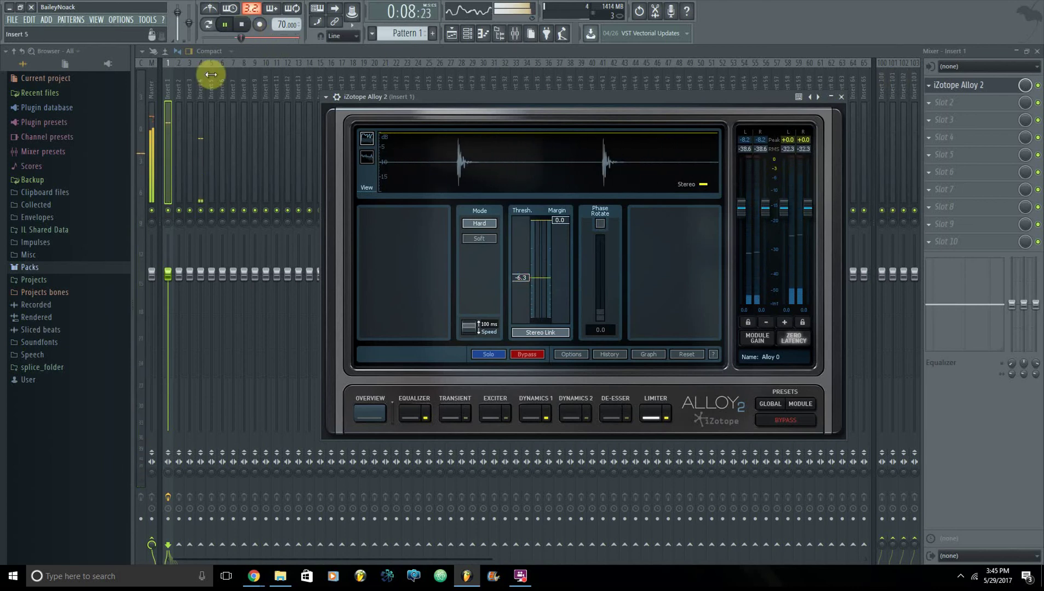
- Stop playback and load iZotope Alloy 2 into the first effect slot of mixer track Insert 4
click(198, 99)
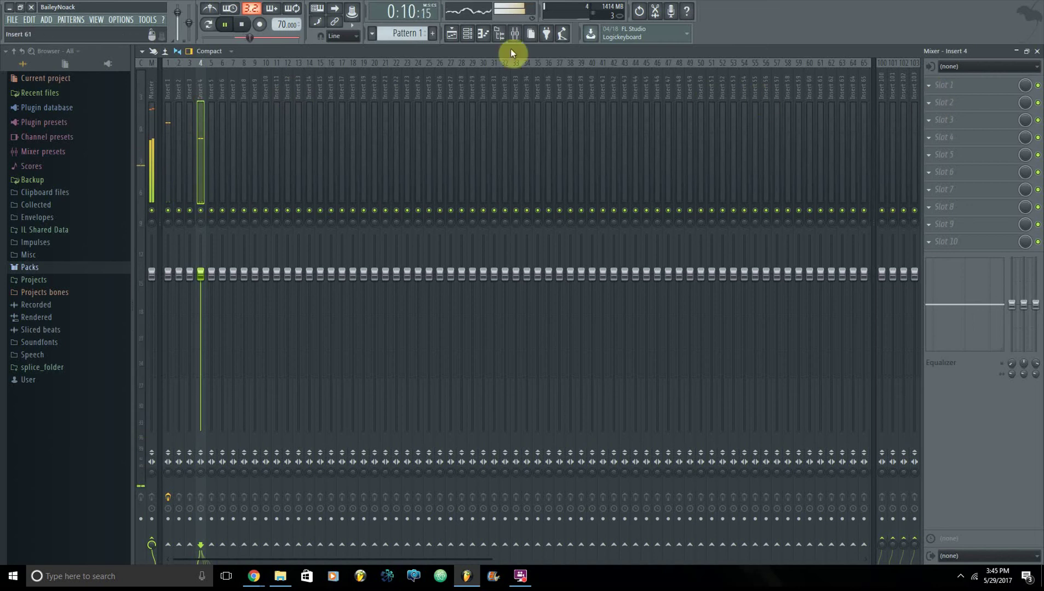
click(251, 26)
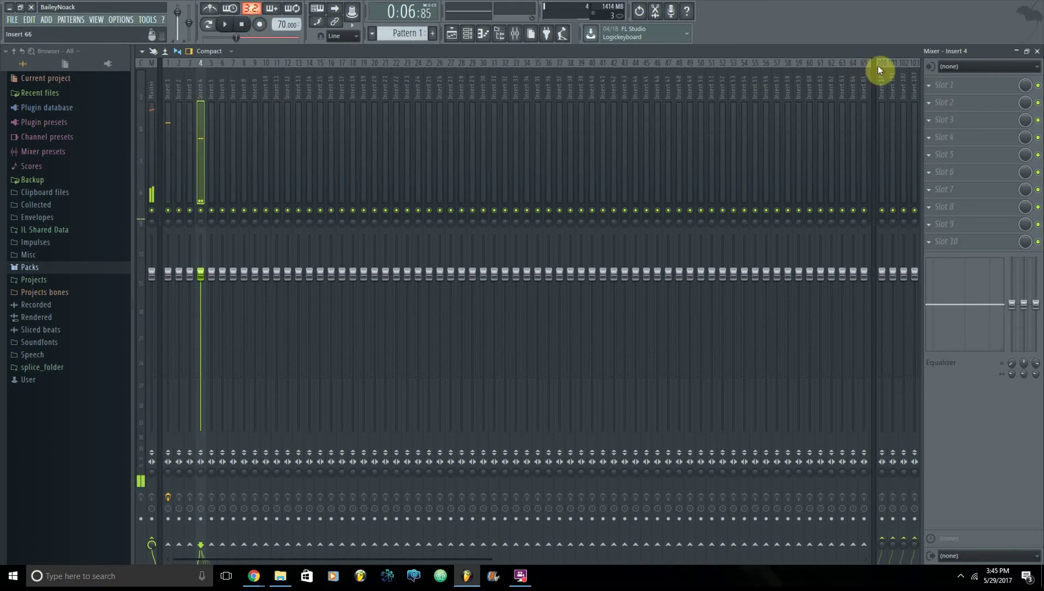
click(937, 94)
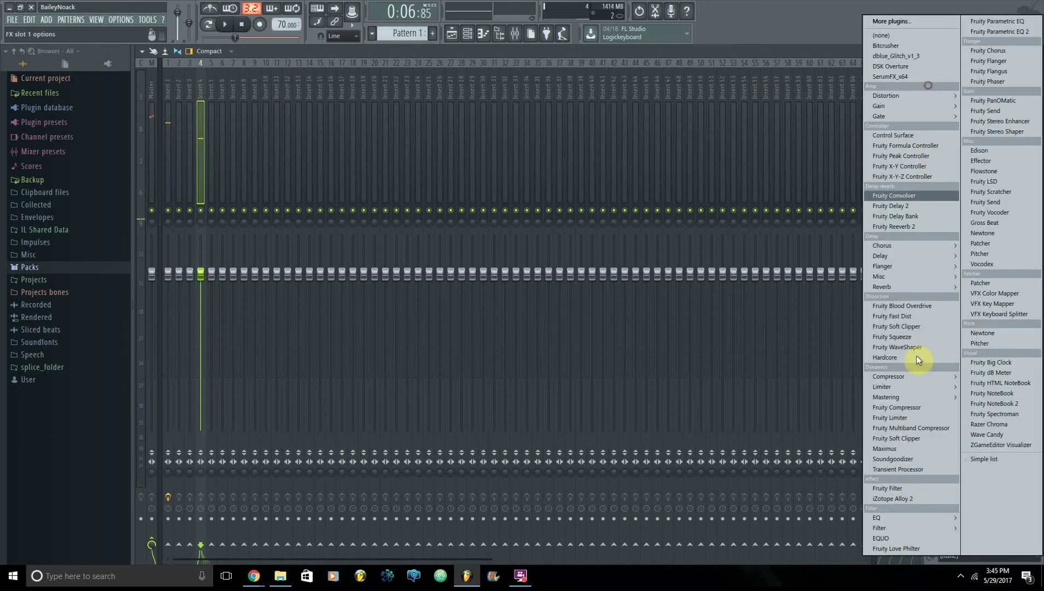
click(903, 495)
- Enable Alloy 2's Limiter on Insert 4, set its threshold to -7.0 during playback, and stop the loop
click(225, 24)
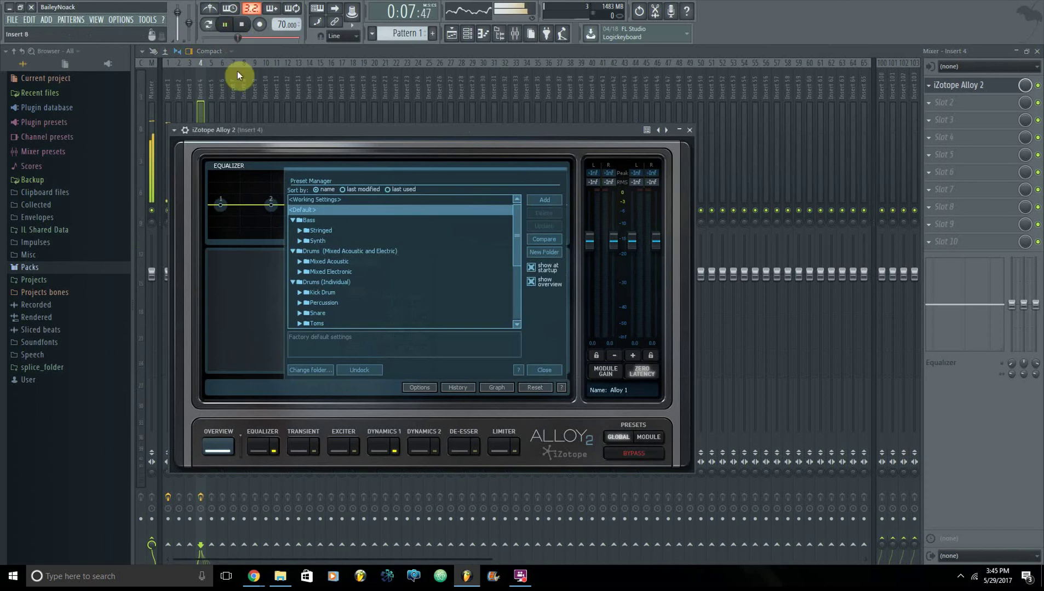
click(198, 85)
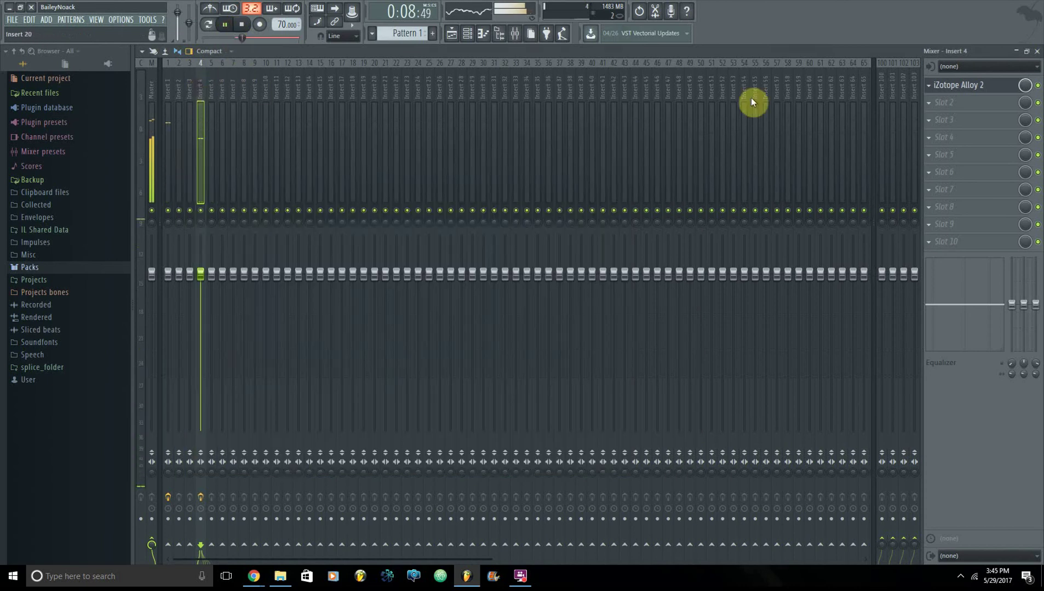
click(958, 87)
click(510, 450)
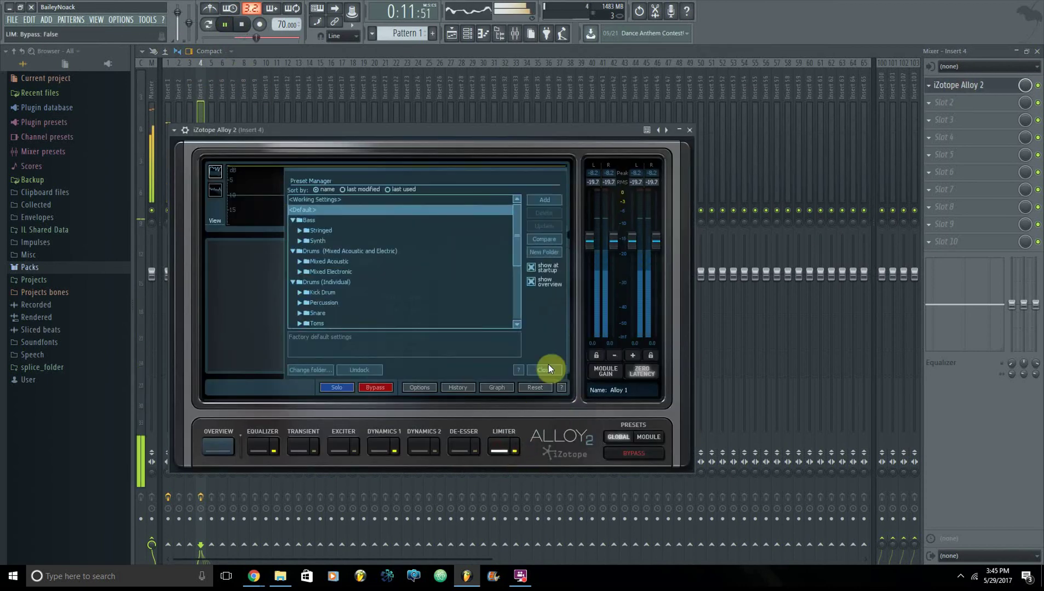
click(546, 368)
drag(376, 255, 373, 316)
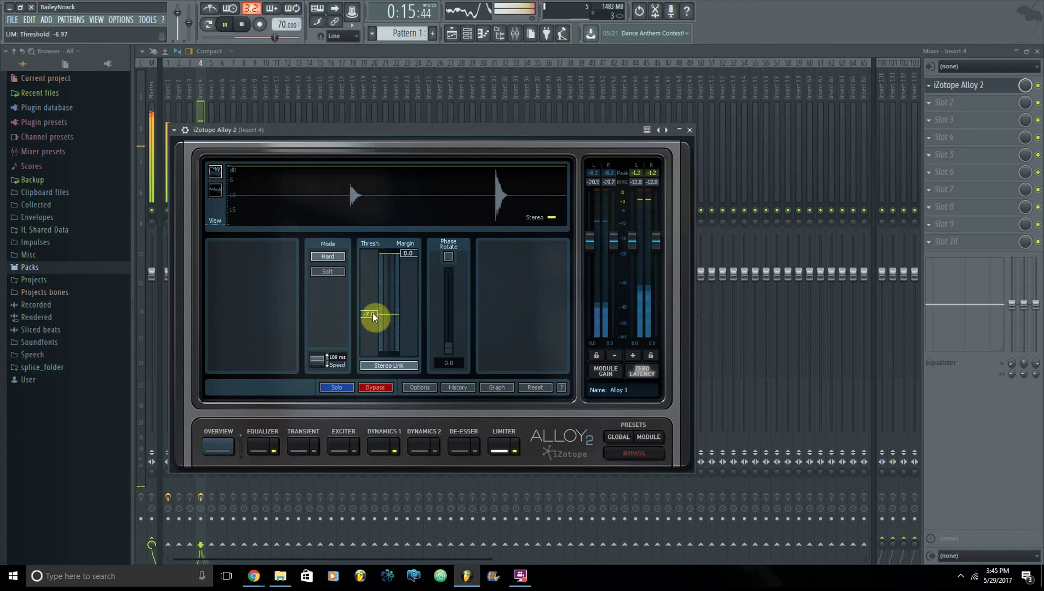
drag(539, 128, 640, 119)
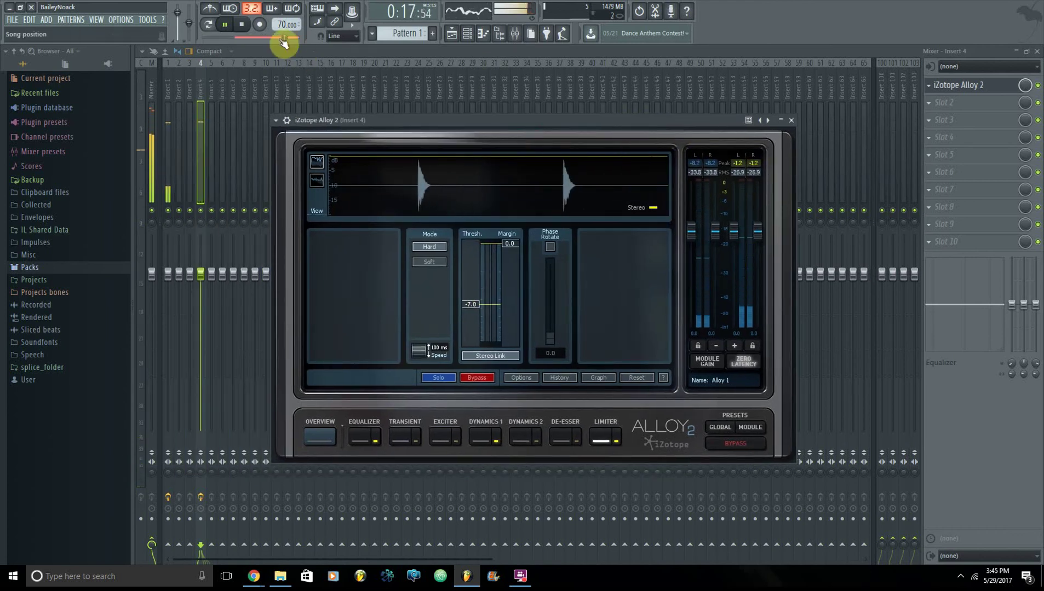
click(245, 29)
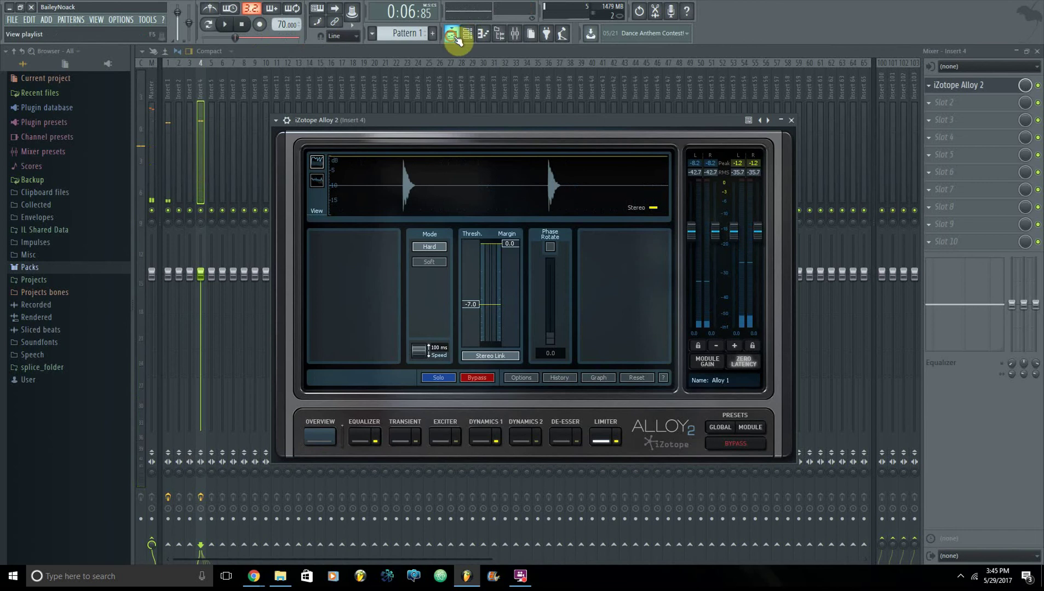
- Clone the kick__2 channel in the channel rack and rename the clone ghost
click(466, 34)
right_click(335, 160)
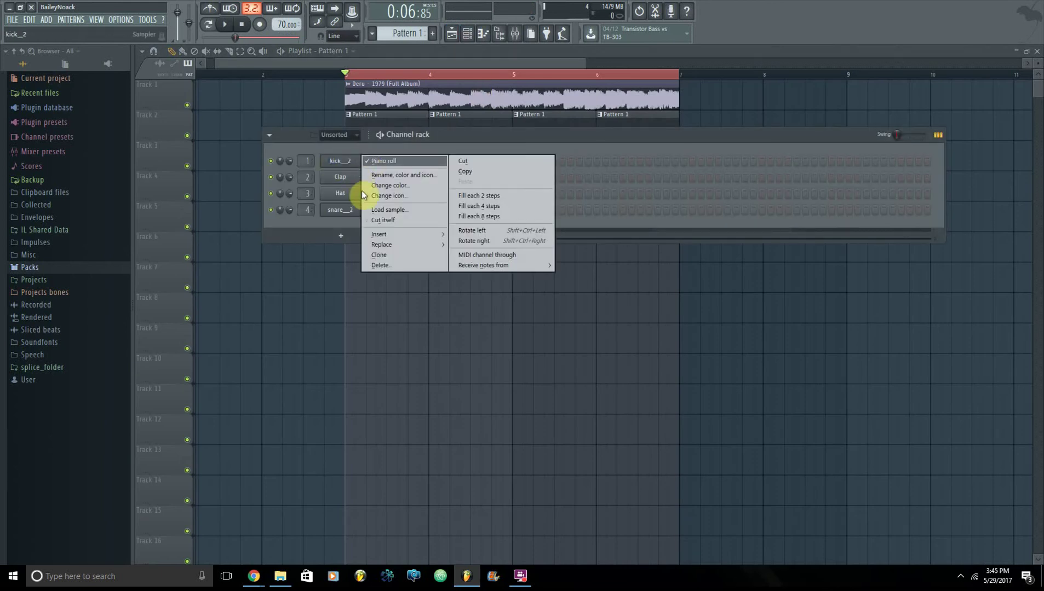
click(389, 254)
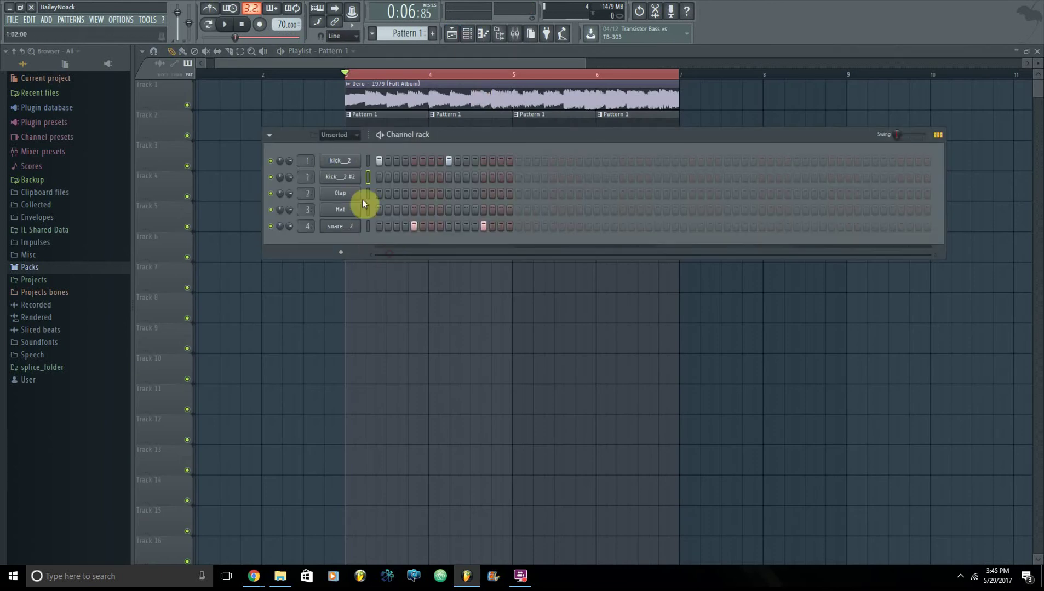
right_click(347, 175)
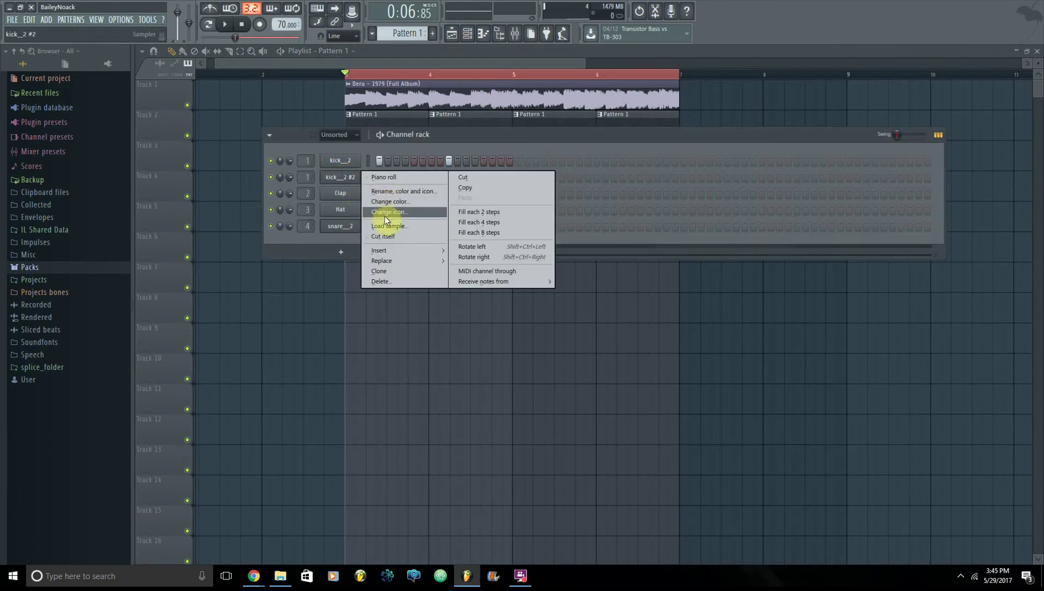
click(405, 191)
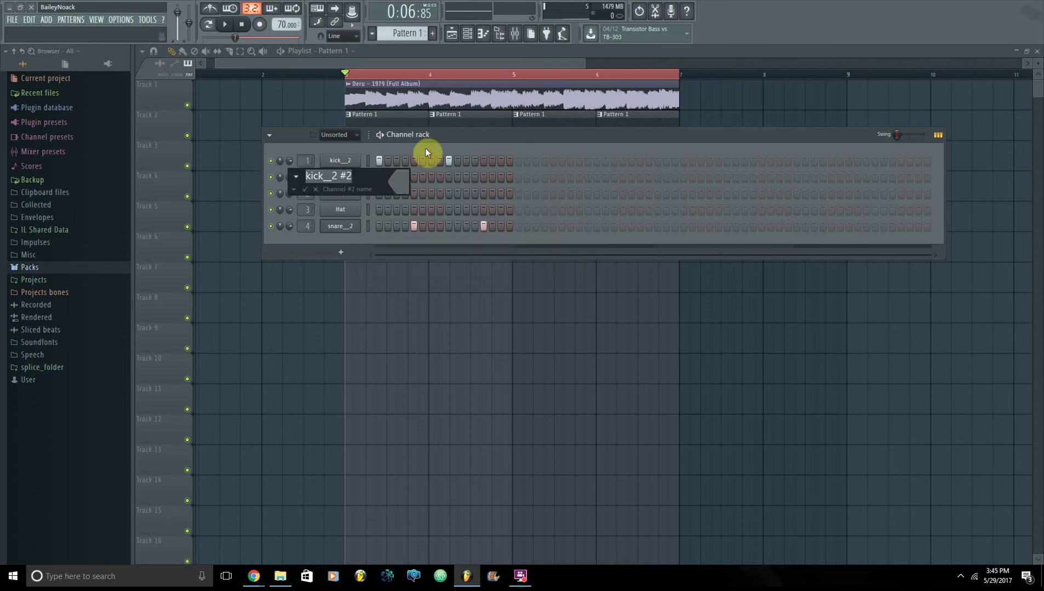
text(ghost)
key(Return)
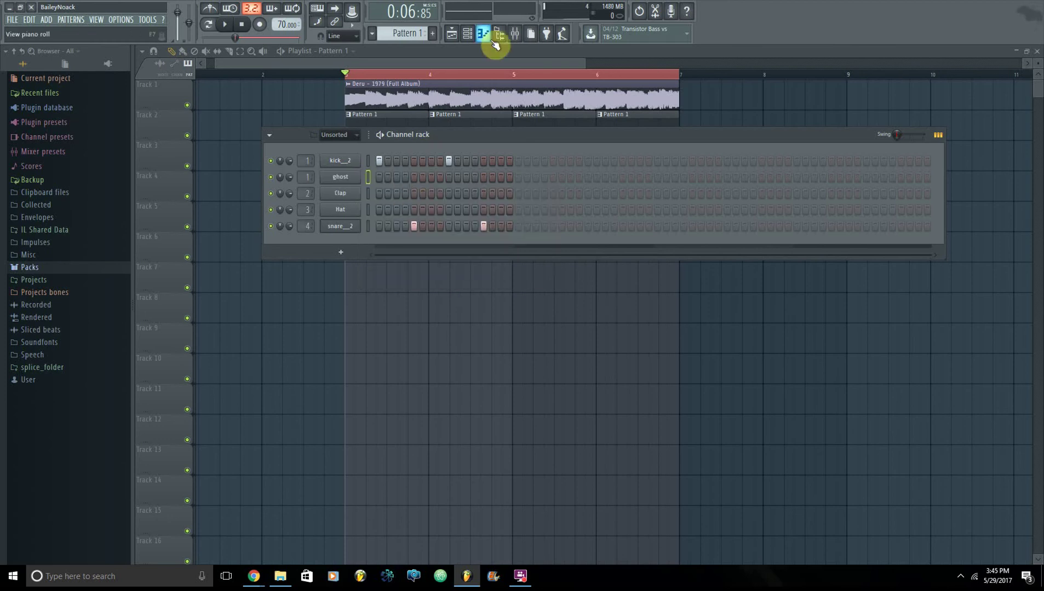
- Assign the ghost channel to a free mixer track from its channel settings
click(336, 176)
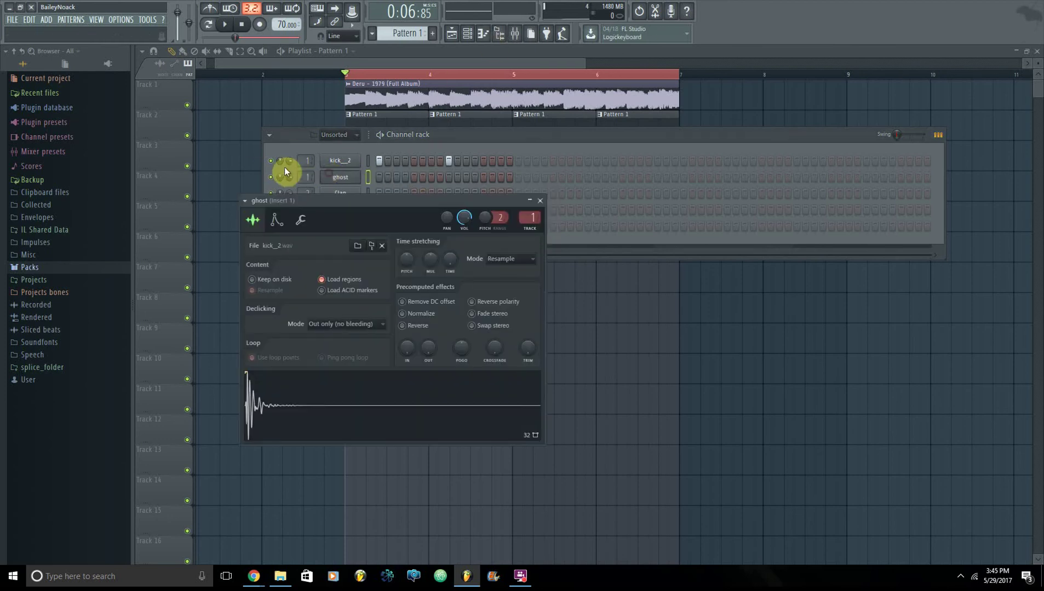
click(246, 200)
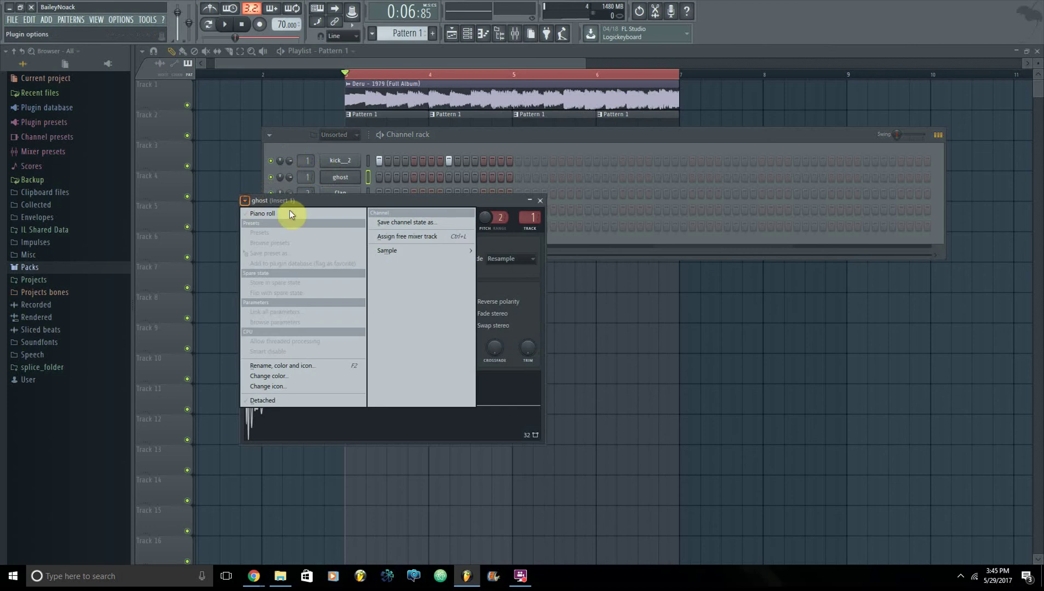
click(432, 237)
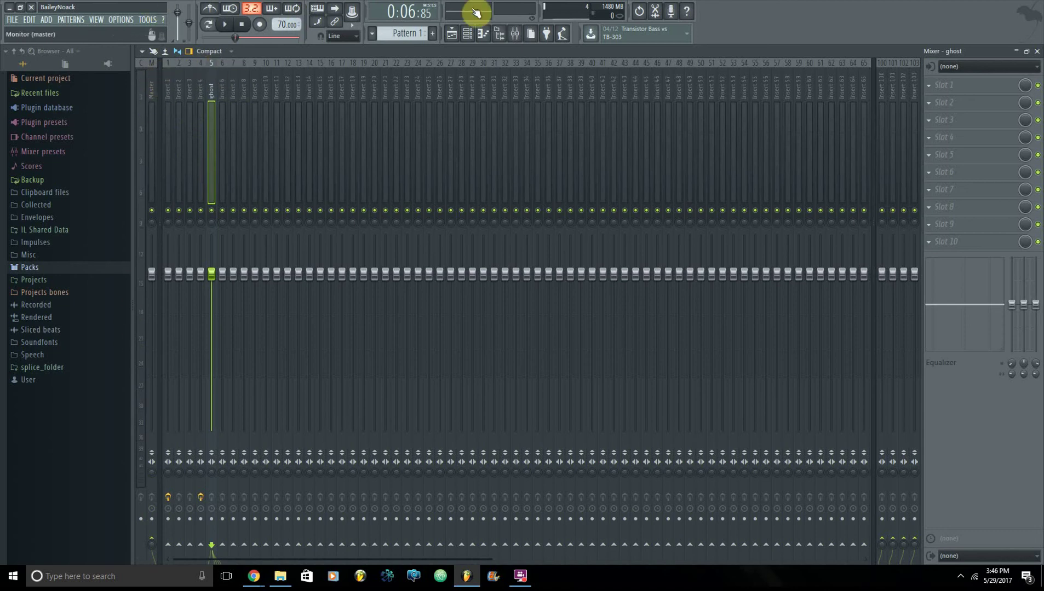
- Route the Deru - 1979 audio clip to mixer track 10 in its channel settings
click(453, 34)
double_click(402, 97)
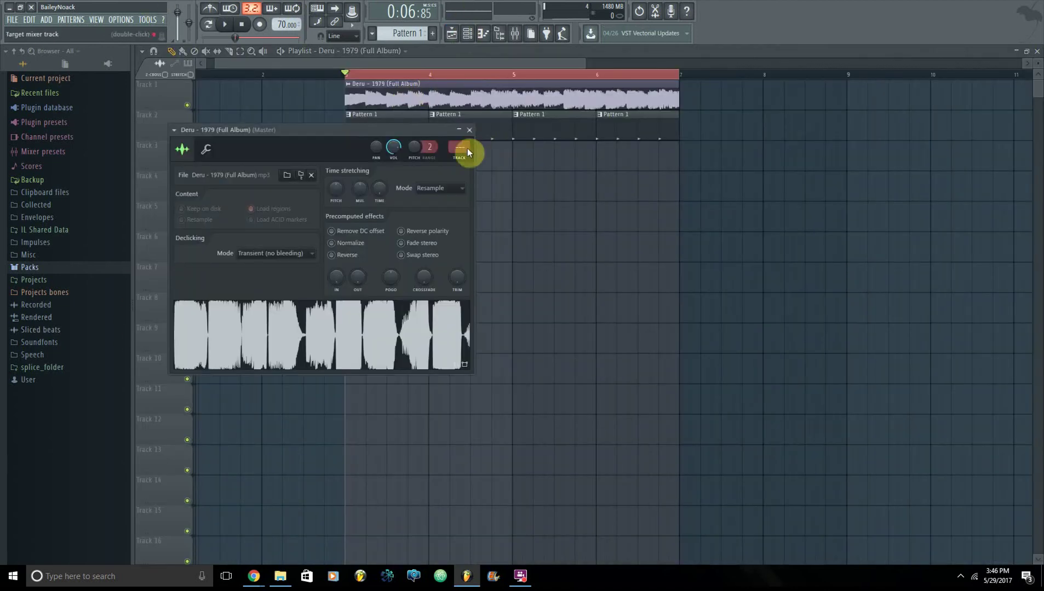
click(530, 35)
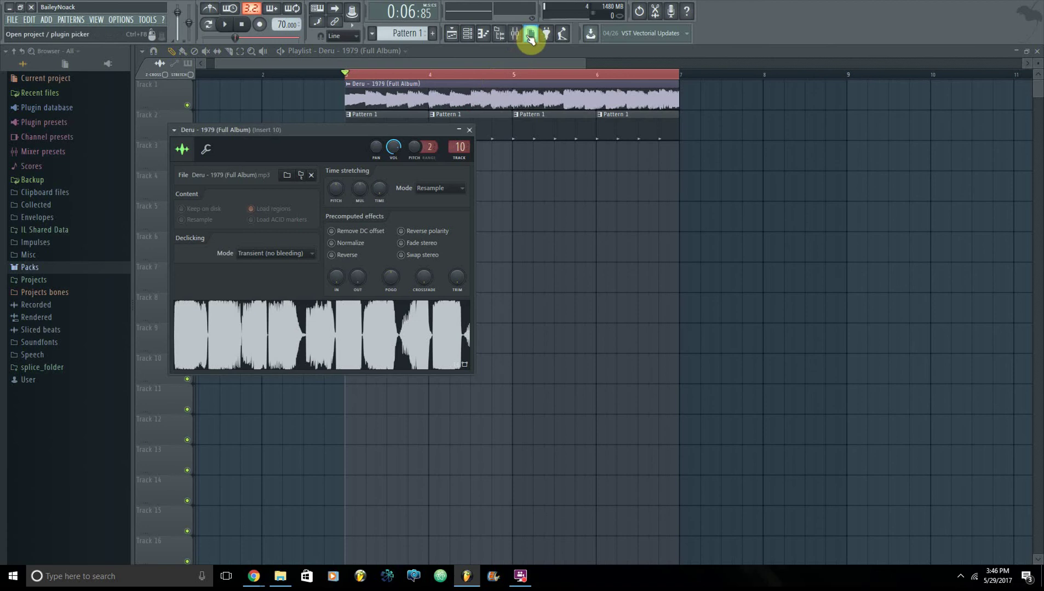
- Sidechain the ghost mixer track to Insert 10
click(210, 99)
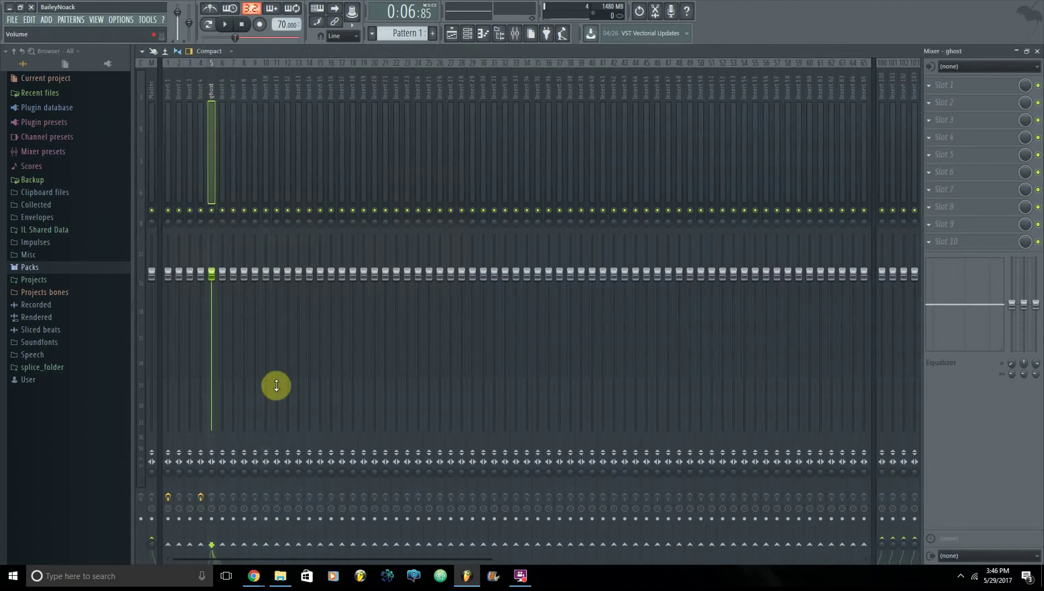
right_click(267, 546)
click(283, 541)
- Load Fruity Limiter into the first effect slot of Insert 10 and apply its lofi preset
click(266, 85)
click(929, 88)
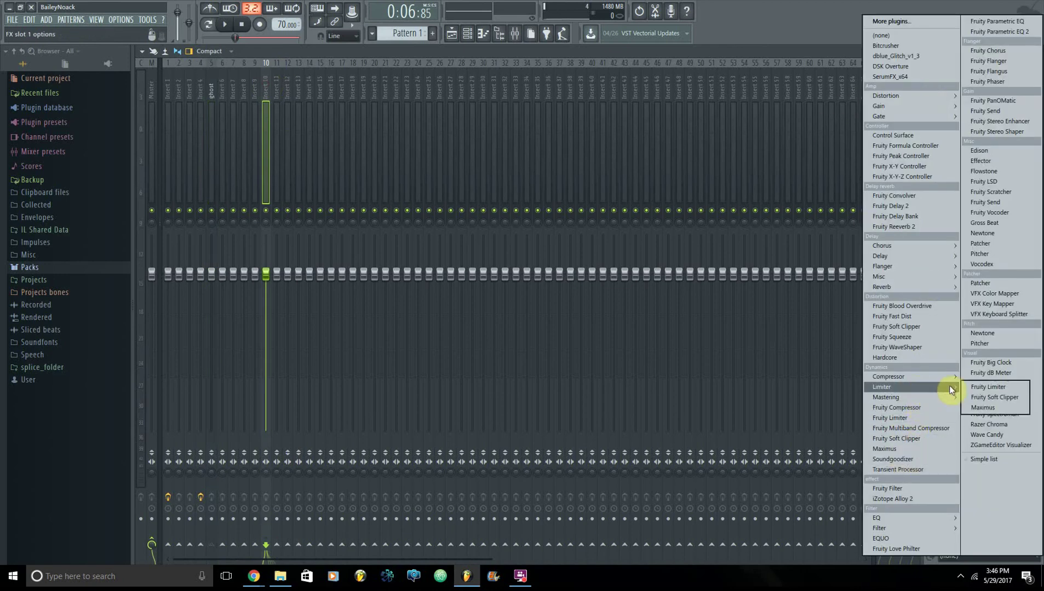
click(981, 387)
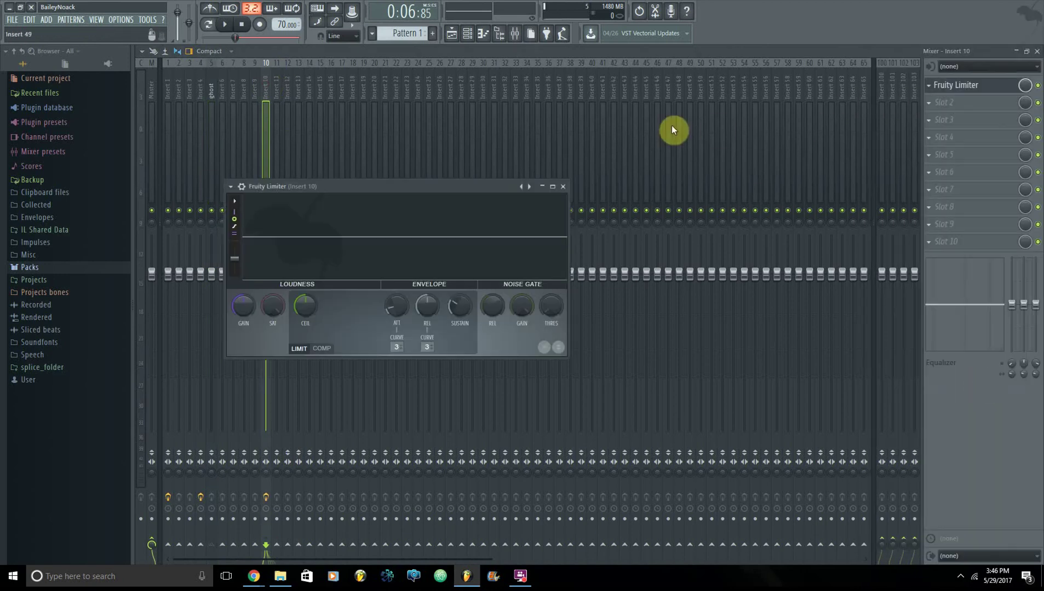
right_click(529, 187)
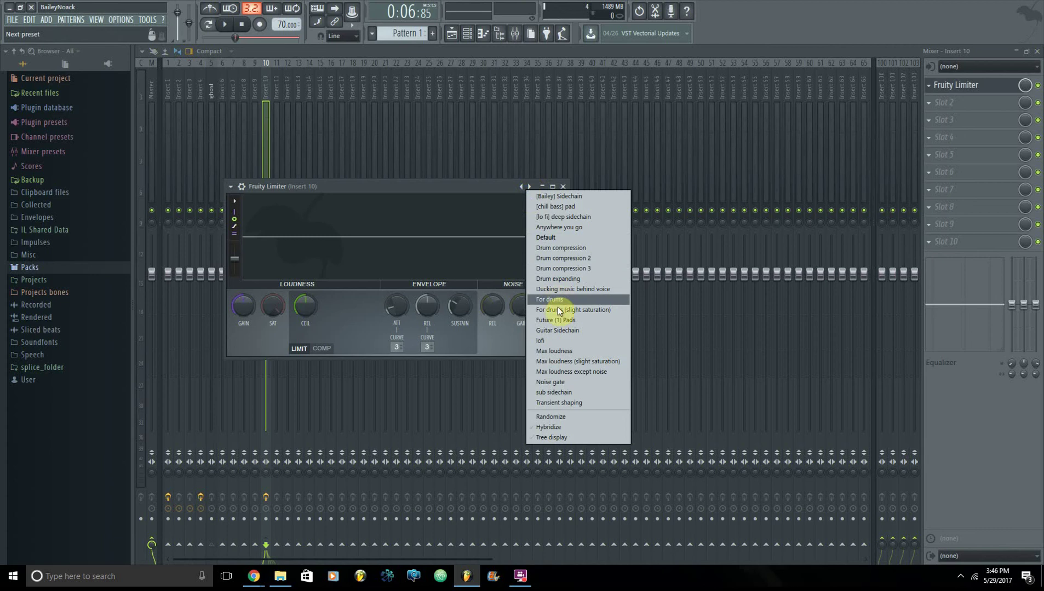
click(561, 343)
drag(354, 186, 495, 176)
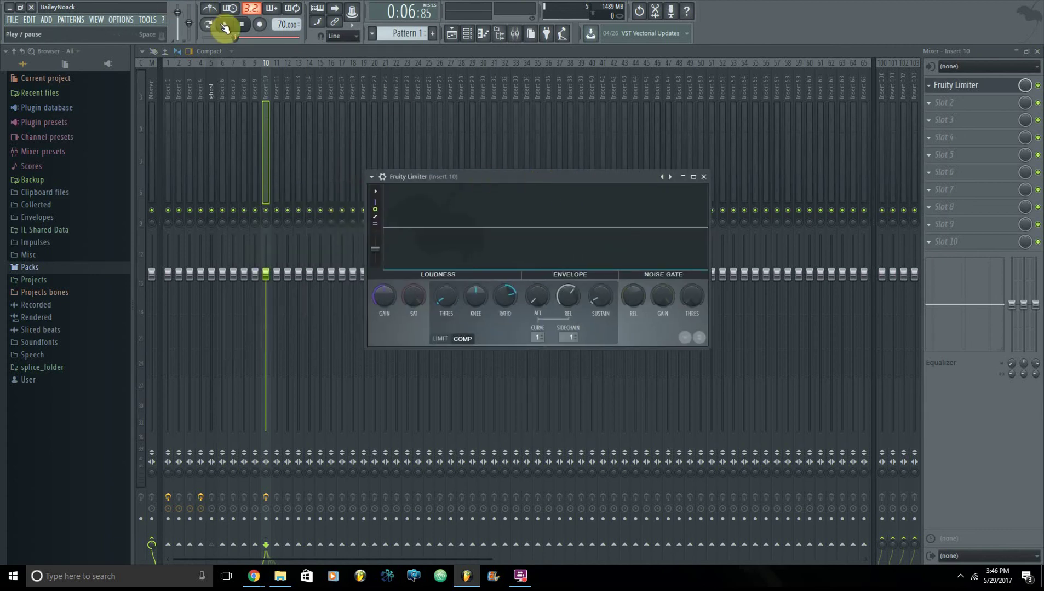
- Program the ghost channel in Pattern 1 with hits on steps 1, 5, 9 and 13, matching the kicks and snares
click(453, 32)
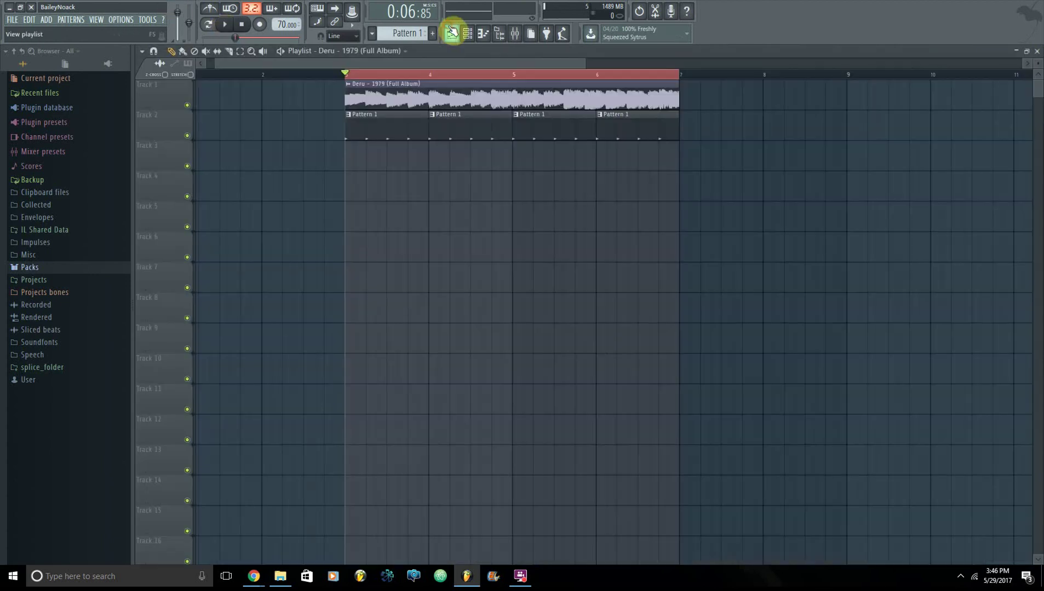
click(360, 127)
click(468, 34)
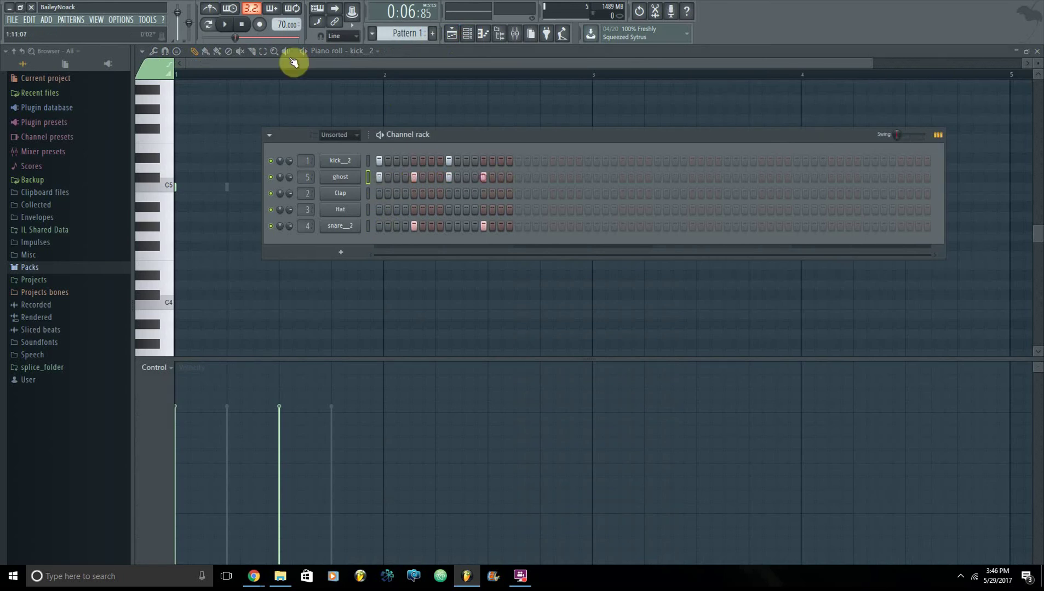
- Play the loop in the playlist to check the sidechained sample with the drums, and stop playback
click(225, 24)
click(451, 34)
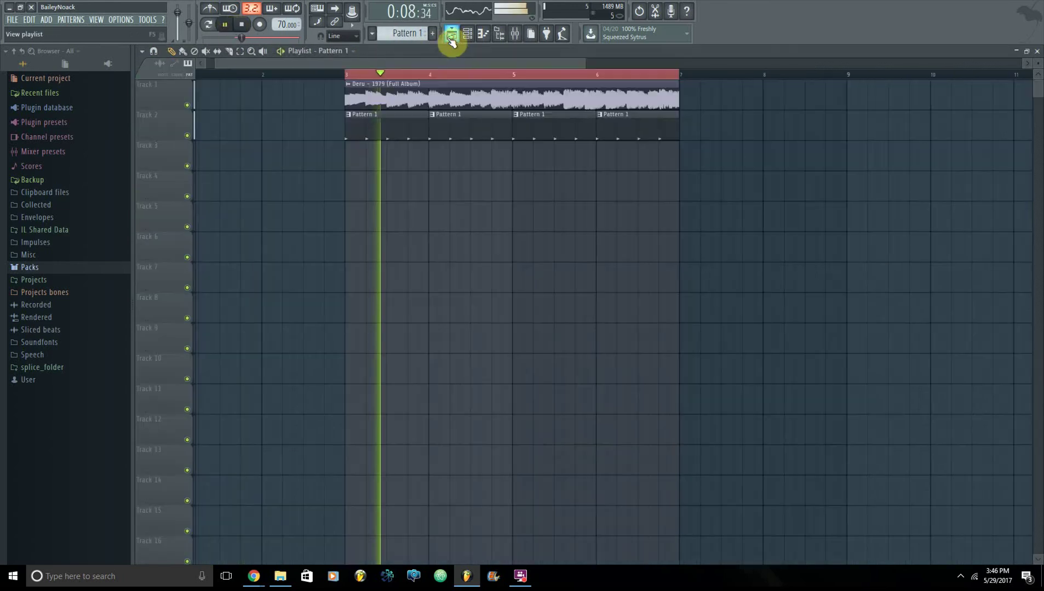
mouse_move(421, 66)
mouse_down()
mouse_move(430, 65)
mouse_move(420, 64)
mouse_up()
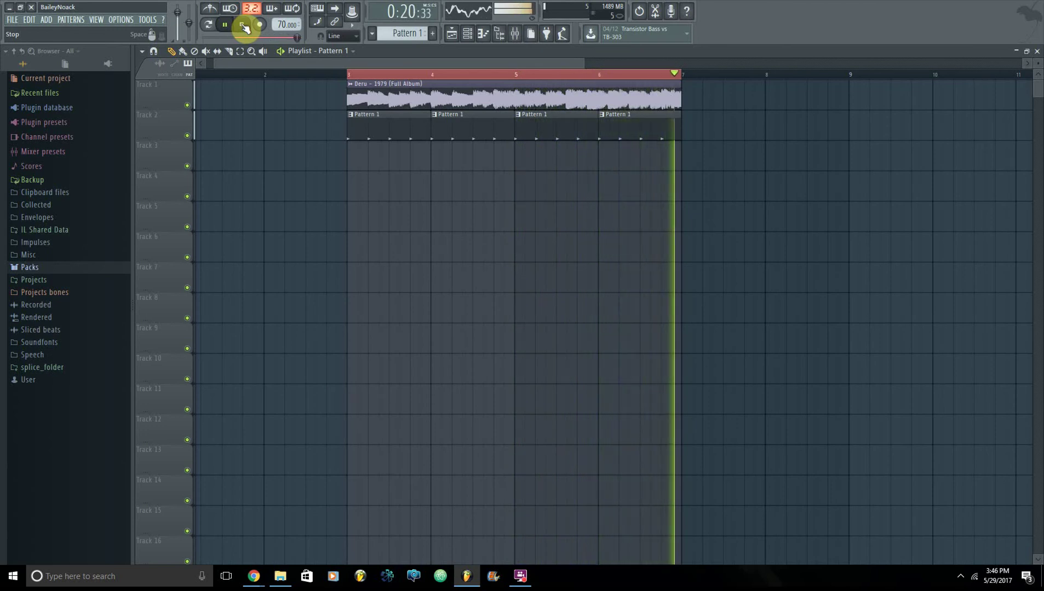
click(244, 27)
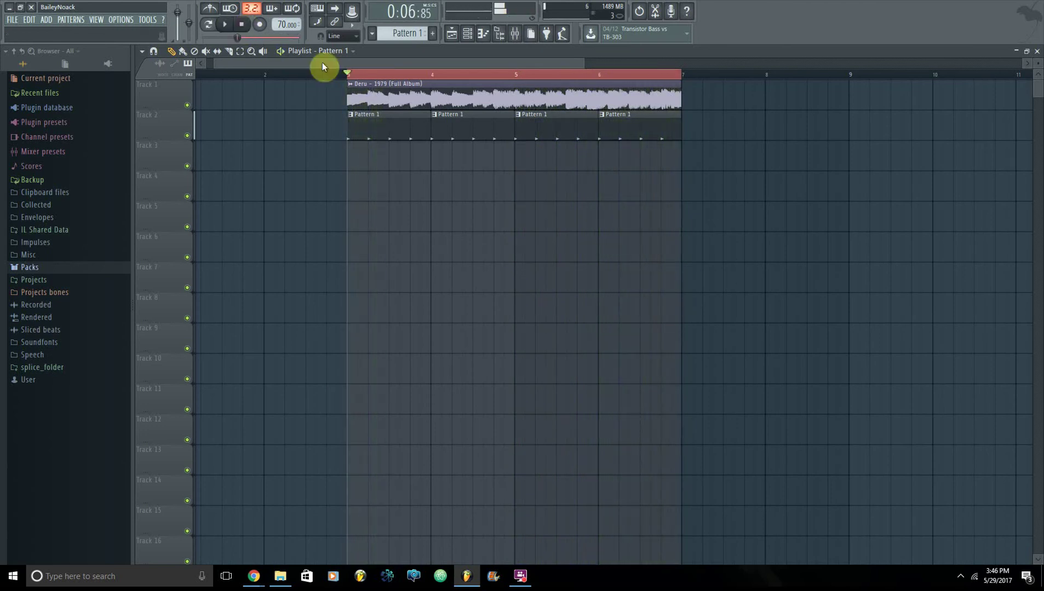
- Make the Deru - 1979 clip unique as a sample, saving it as the wave file Deru - 1979 (Full Album) - Part_2
click(355, 91)
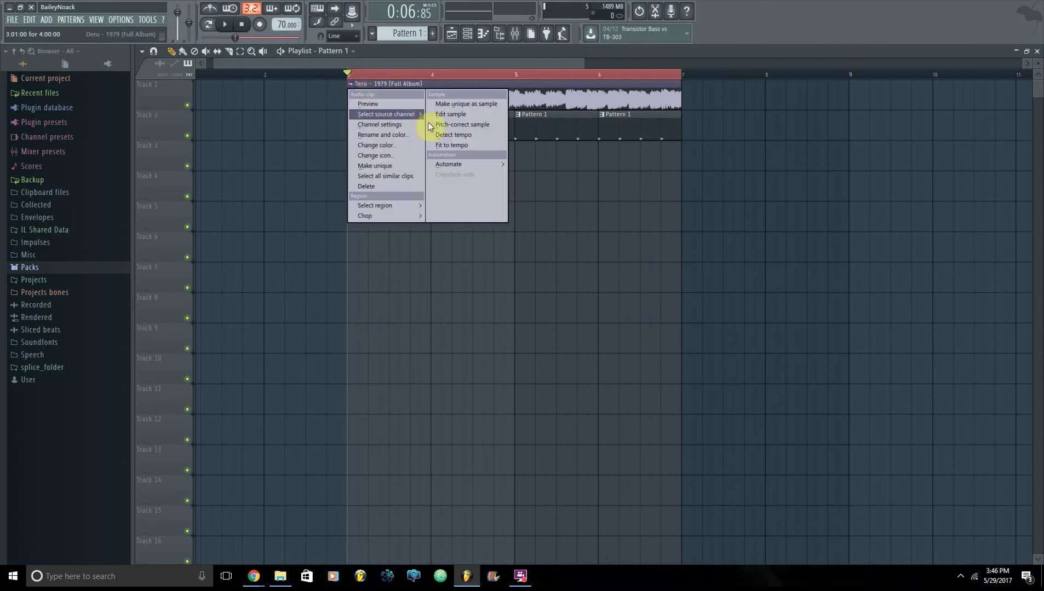
click(467, 105)
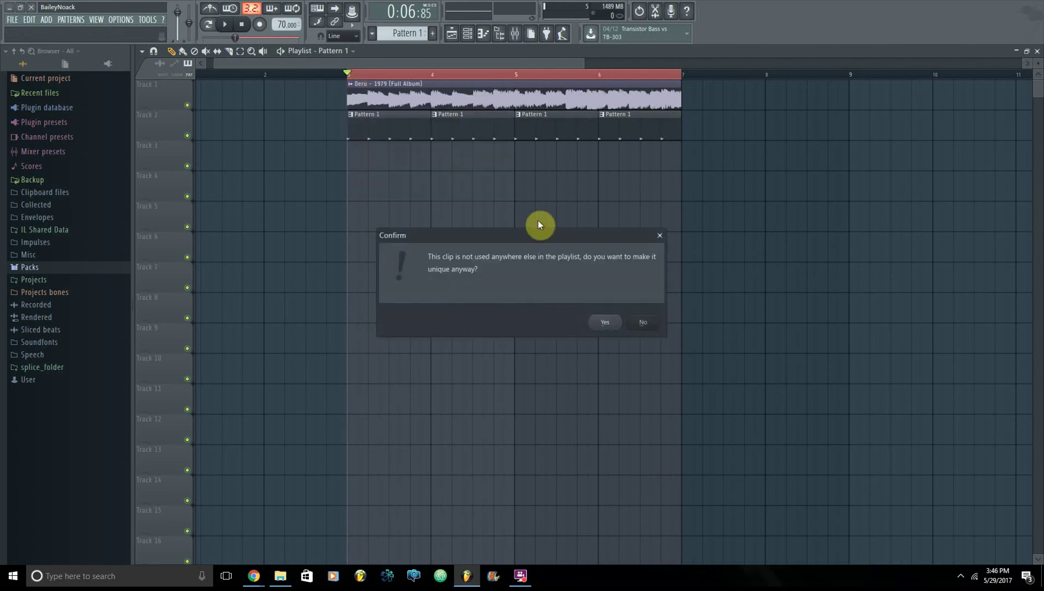
click(605, 323)
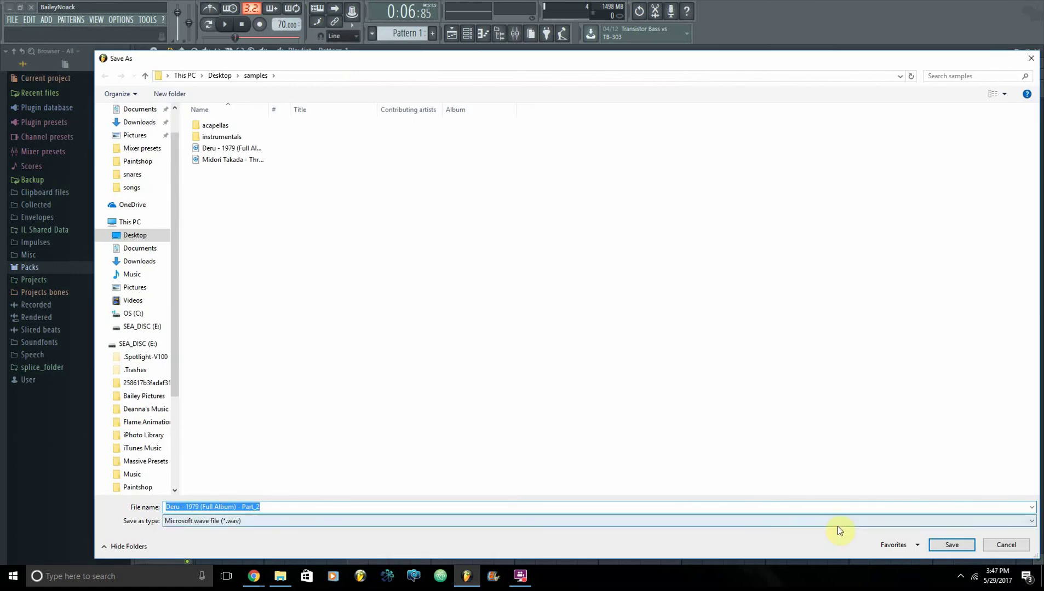
click(953, 547)
- Play the playlist loop around its end and restart to check the new sample clip's looping, and return to bar 3
scroll(660, 79, up, 5)
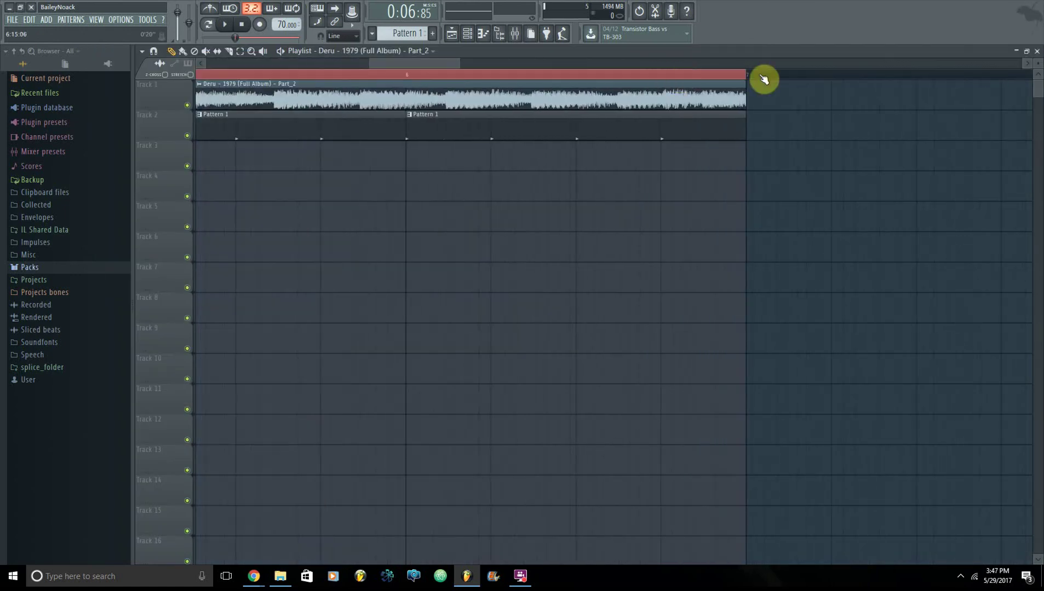
drag(426, 63, 319, 65)
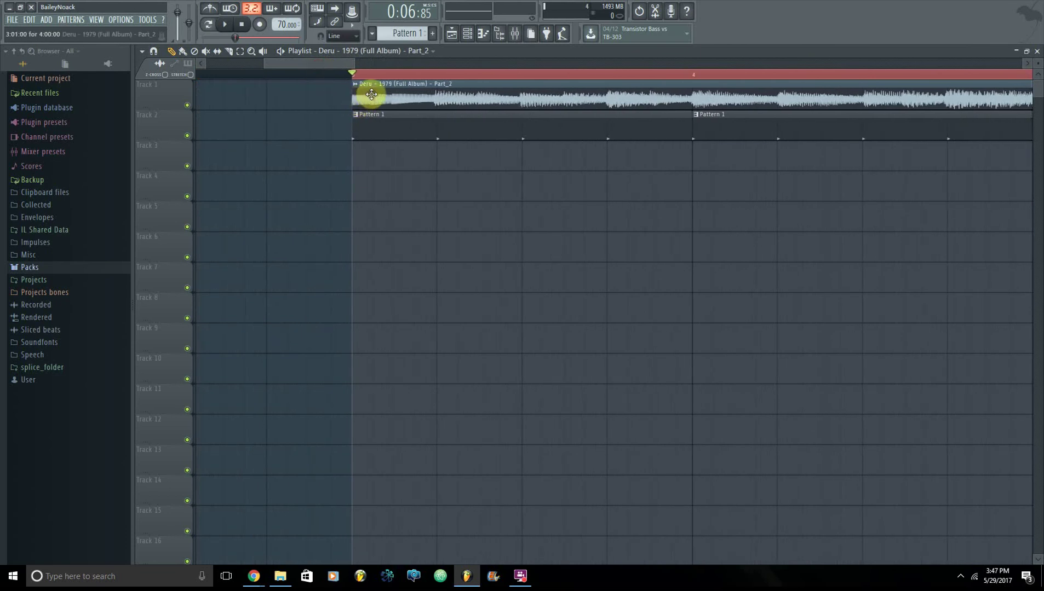
scroll(372, 76, down, 5)
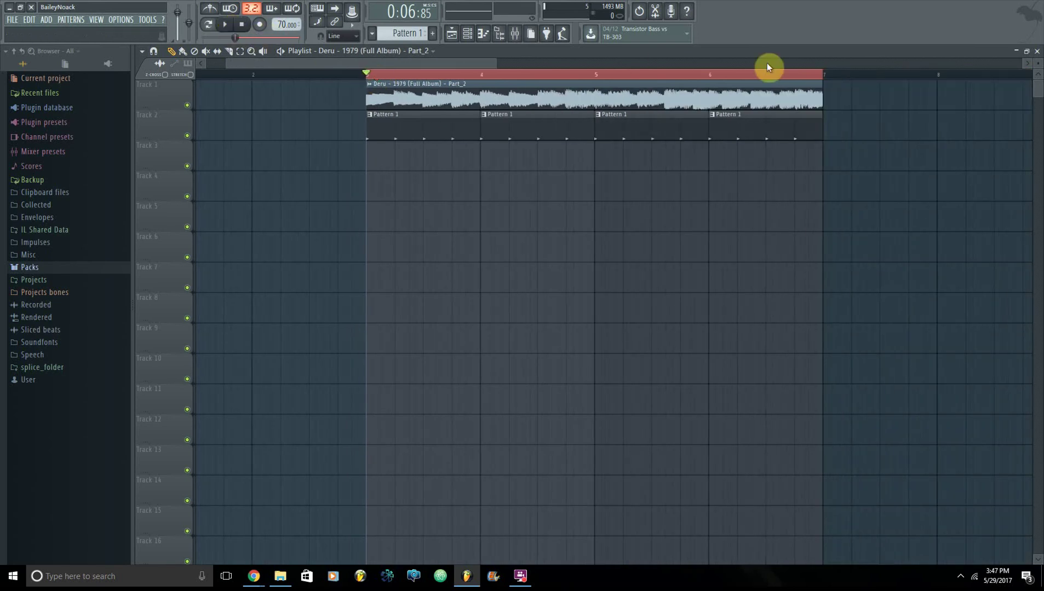
click(795, 74)
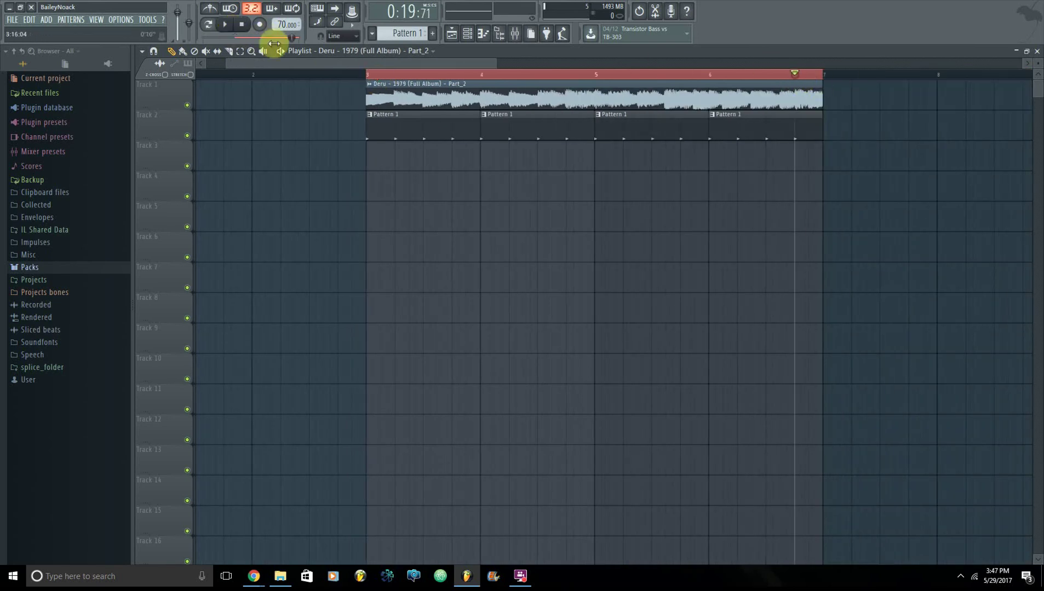
click(224, 24)
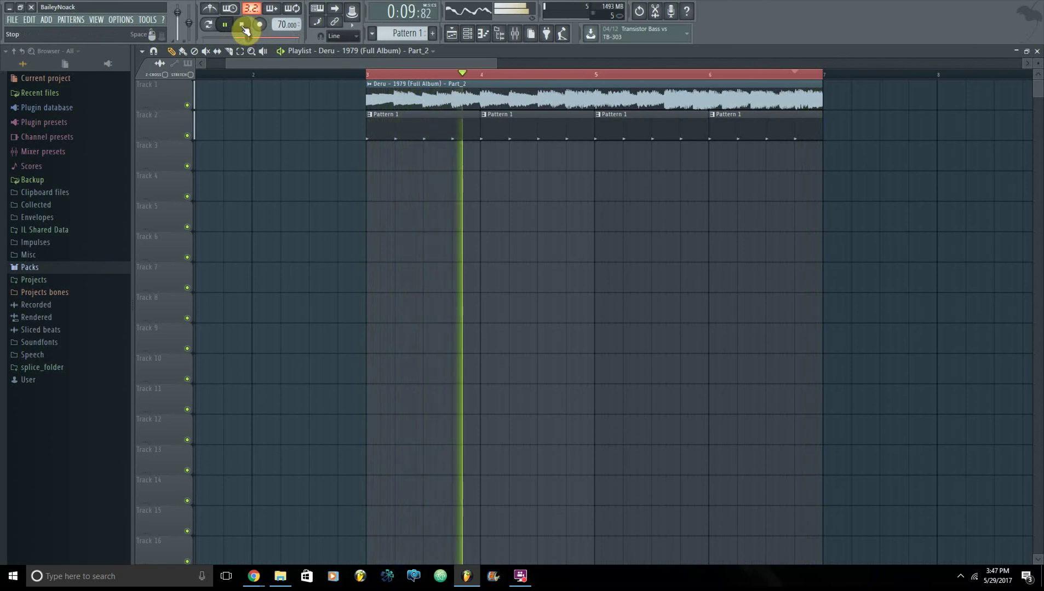
click(804, 74)
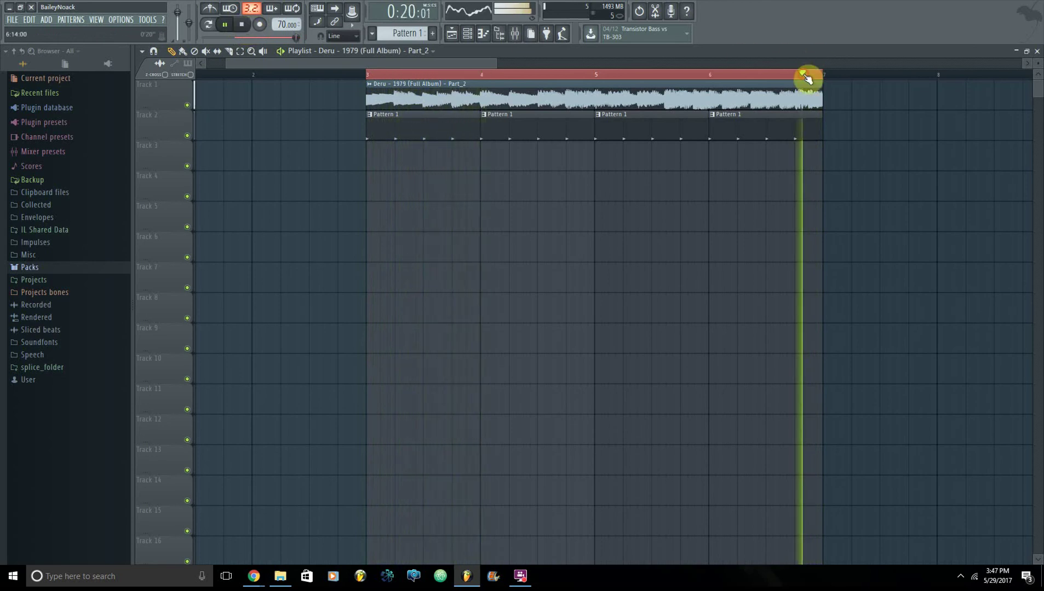
click(242, 24)
click(371, 75)
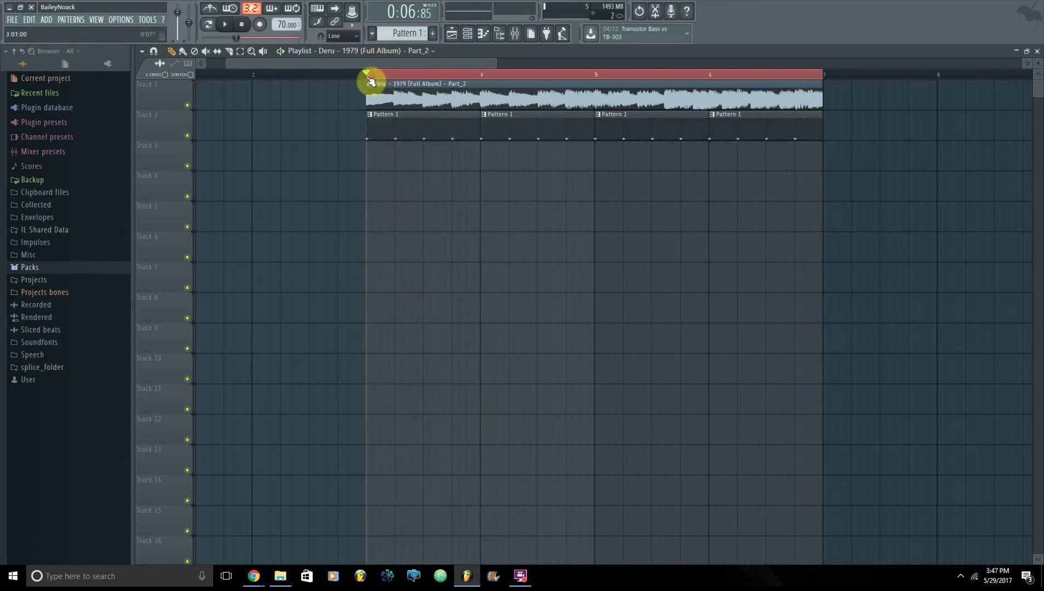
scroll(460, 77, down, 2)
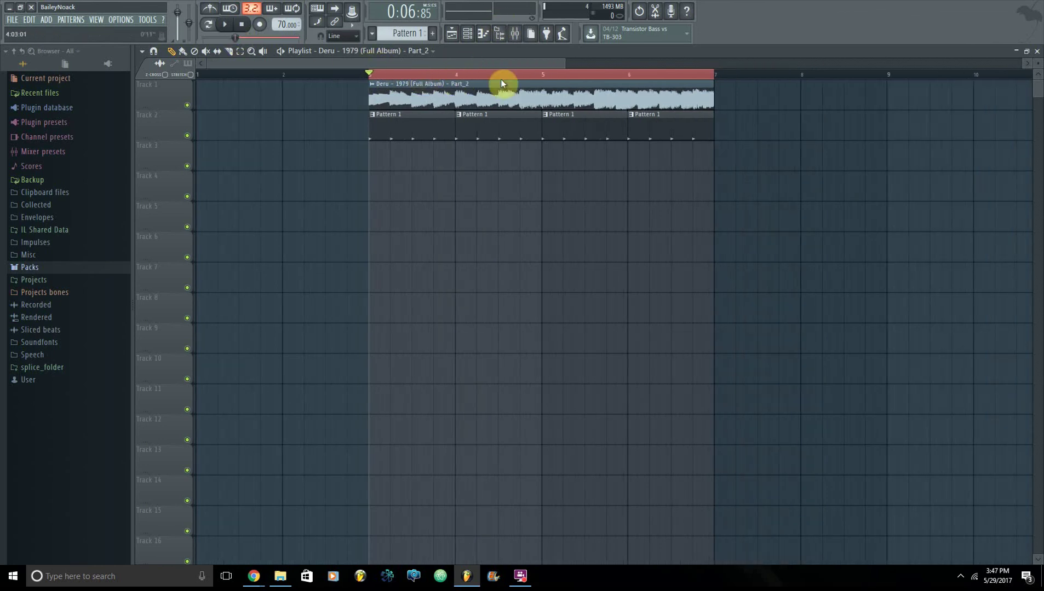
- Open Pattern 1's kick__2 notes in the piano roll during loop playback and set snapping to 1/2 step
double_click(428, 120)
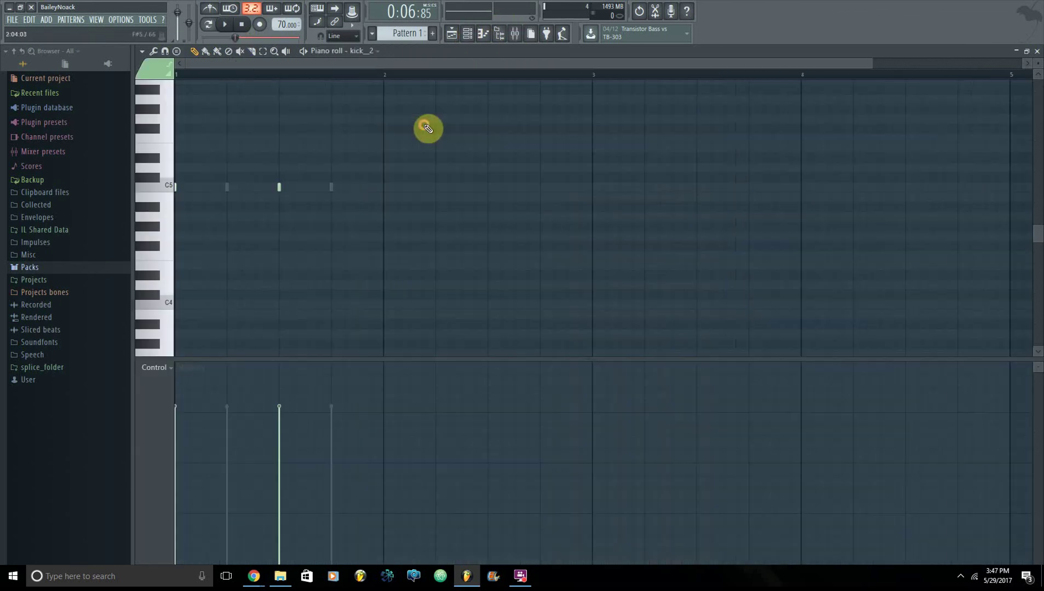
click(227, 24)
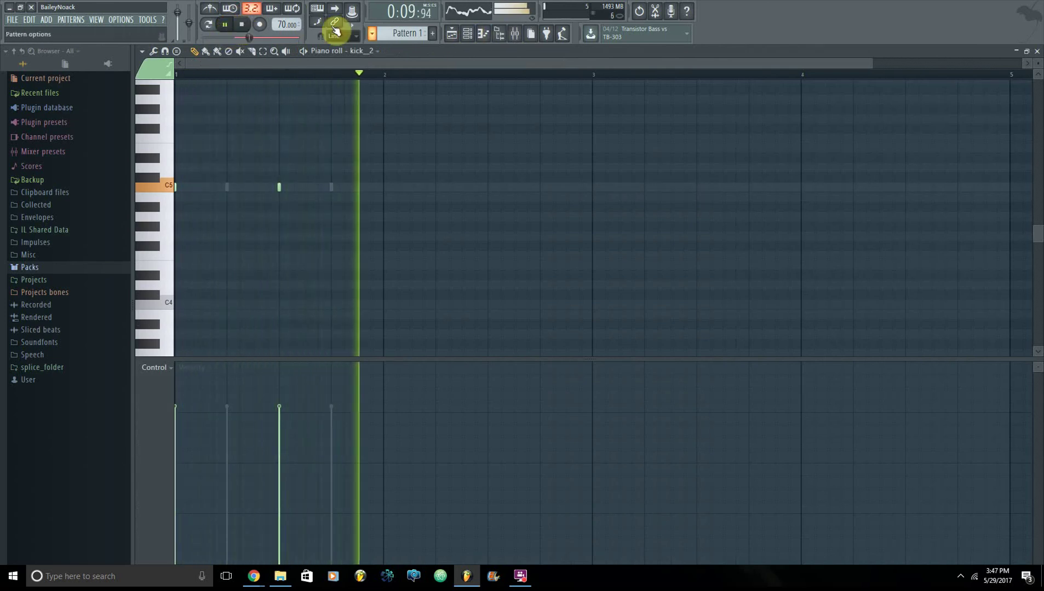
click(244, 26)
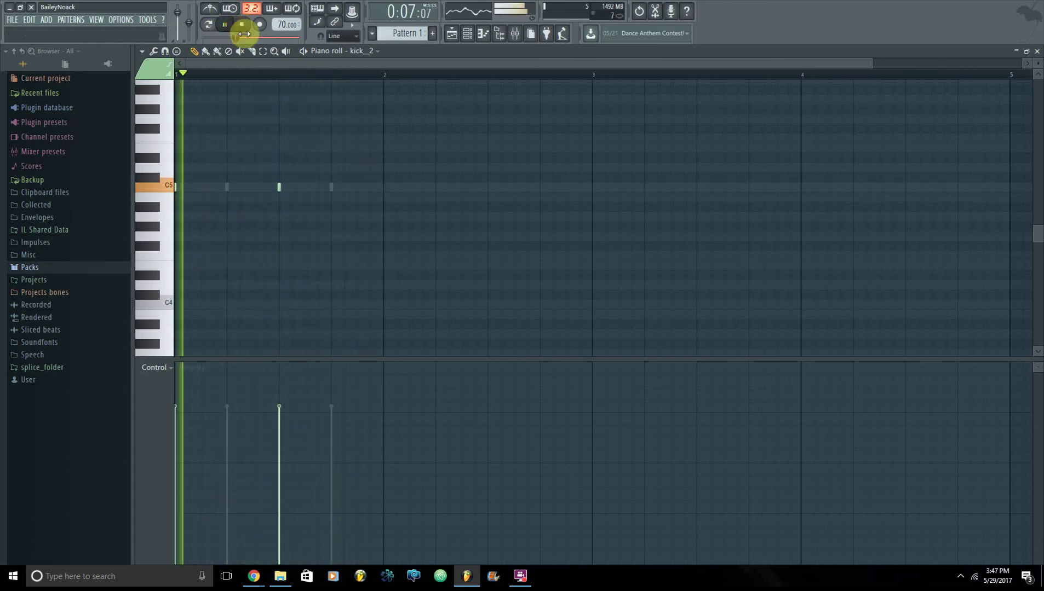
scroll(245, 74, up, 2)
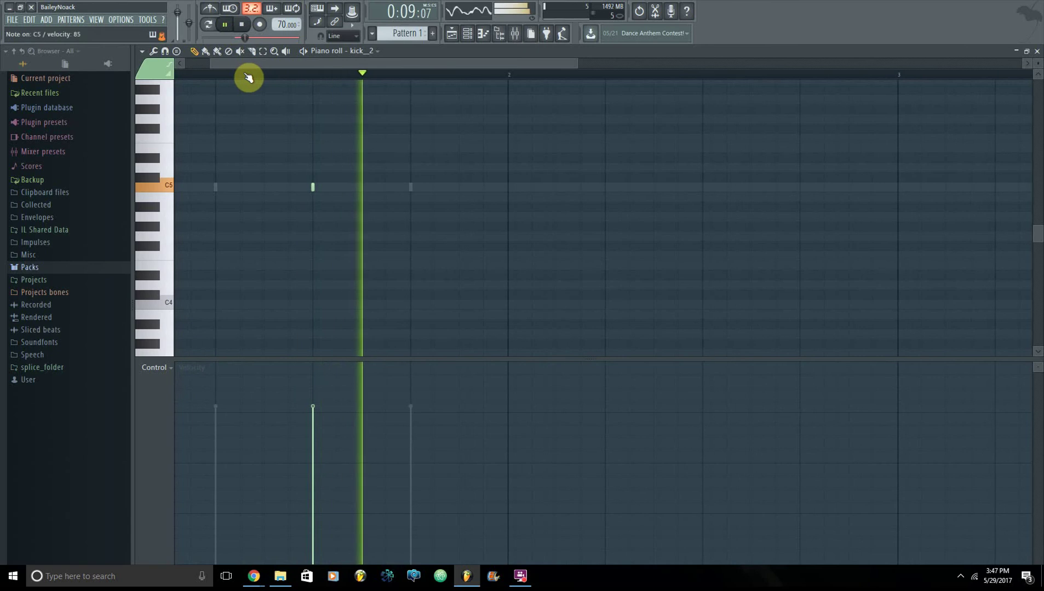
scroll(248, 77, up, 2)
click(335, 35)
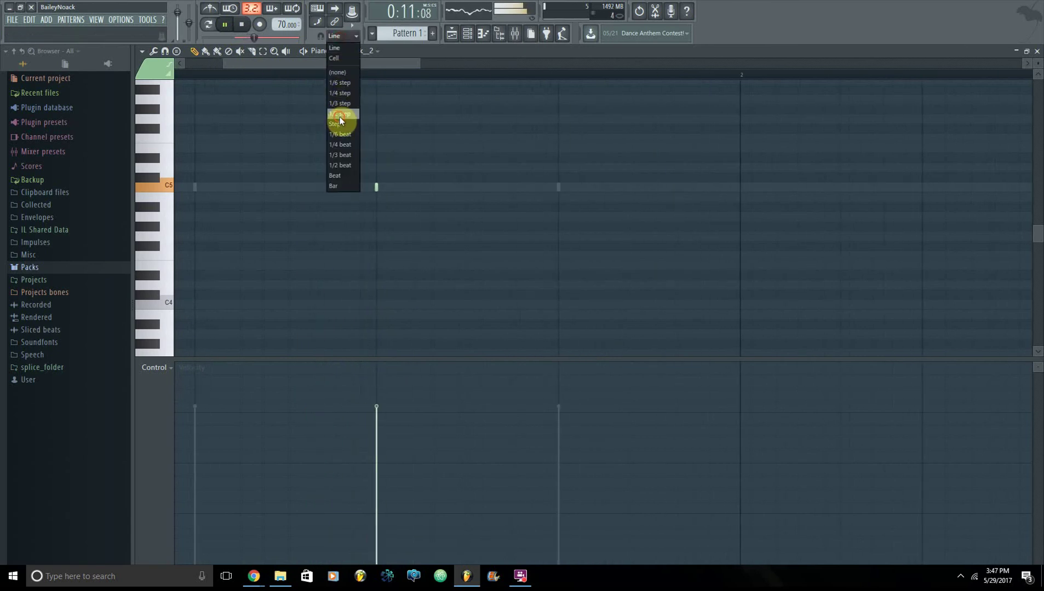
click(339, 114)
- Add C5 kick notes on steps 8, 11 and 15, lowering the step 8 note's velocity to about 62%
click(333, 186)
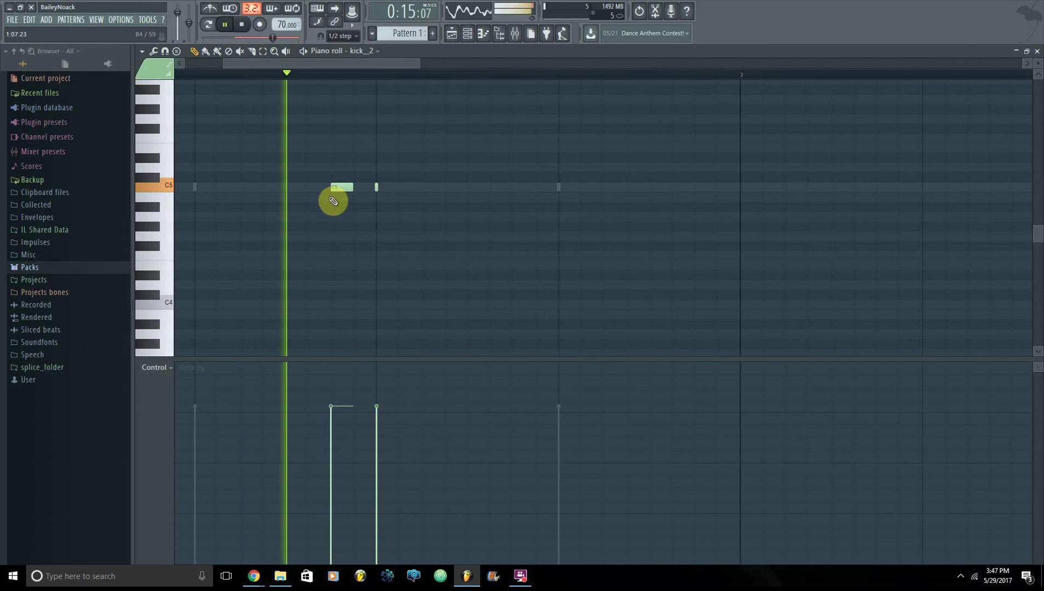
click(464, 186)
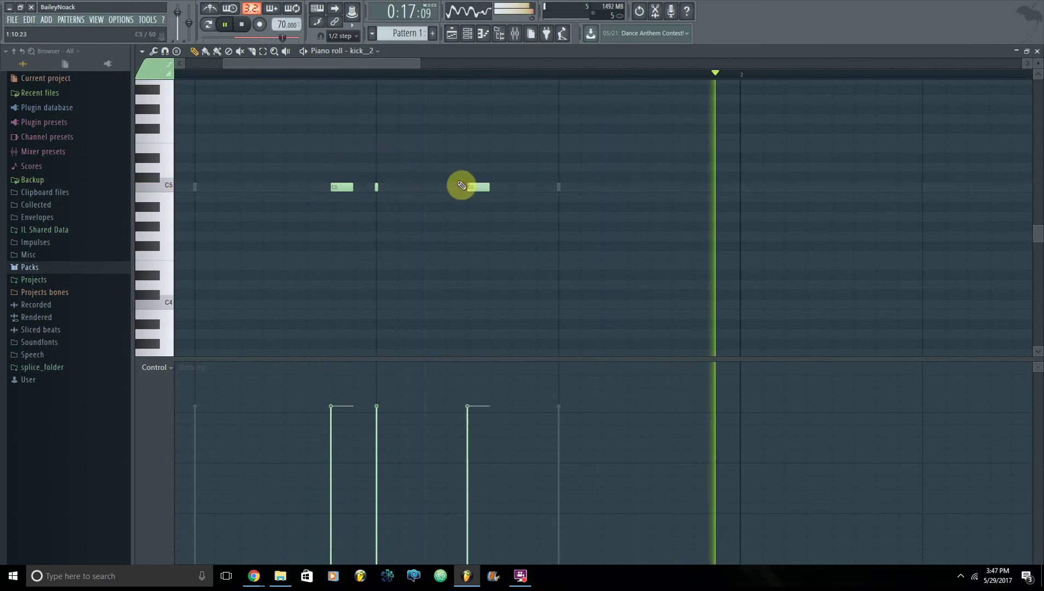
scroll(312, 80, down, 4)
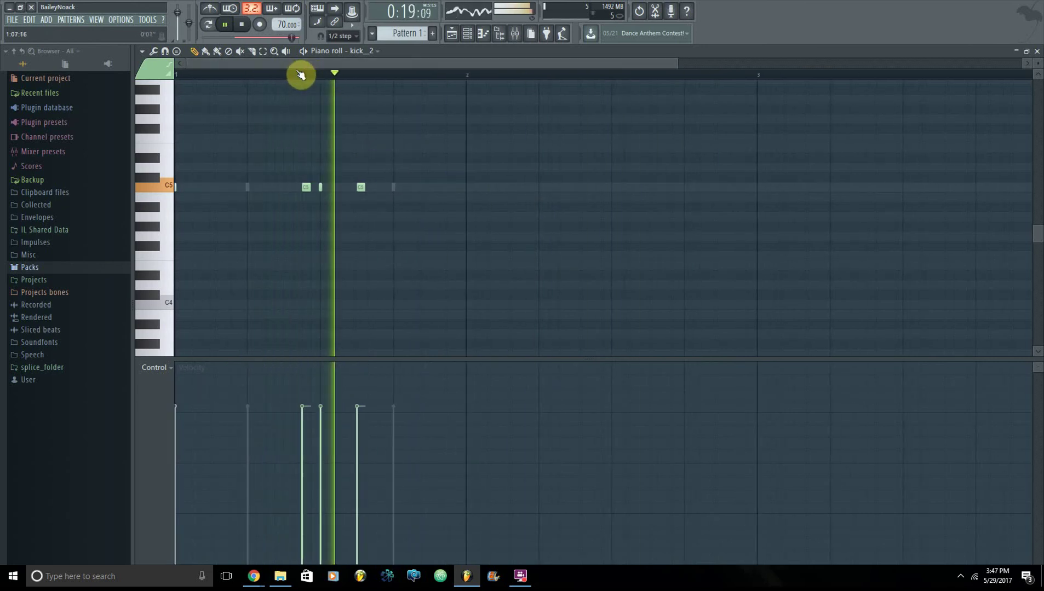
click(432, 190)
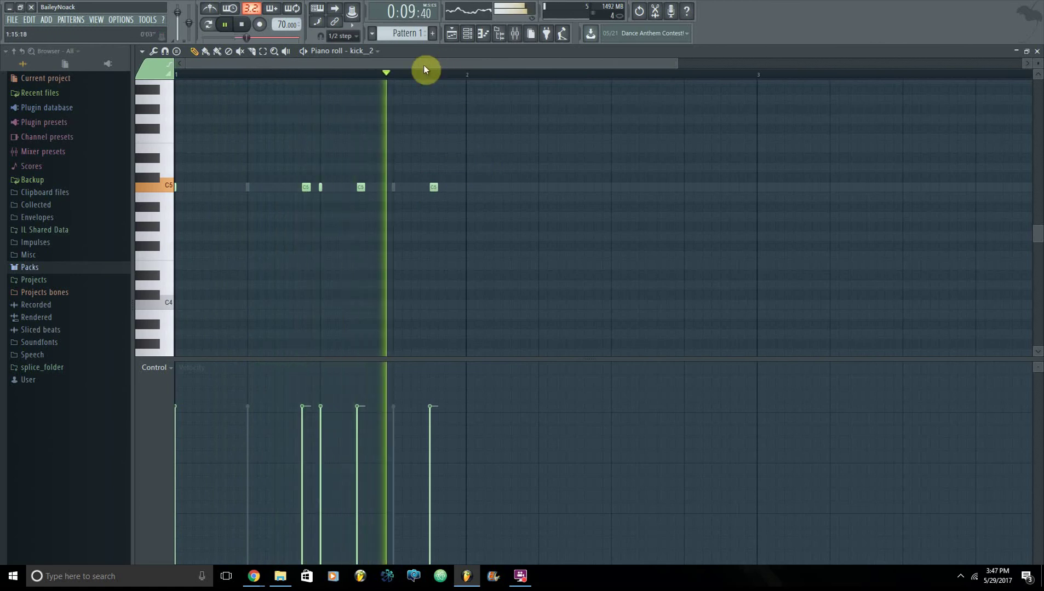
scroll(285, 76, up, 3)
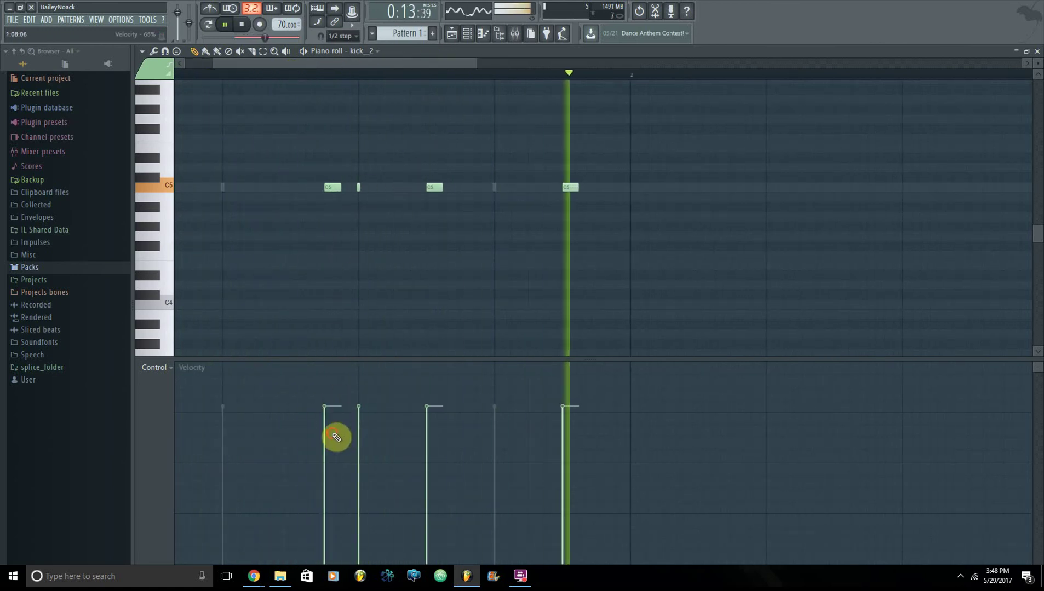
mouse_move(336, 437)
mouse_down()
mouse_move(330, 469)
mouse_move(334, 443)
mouse_up()
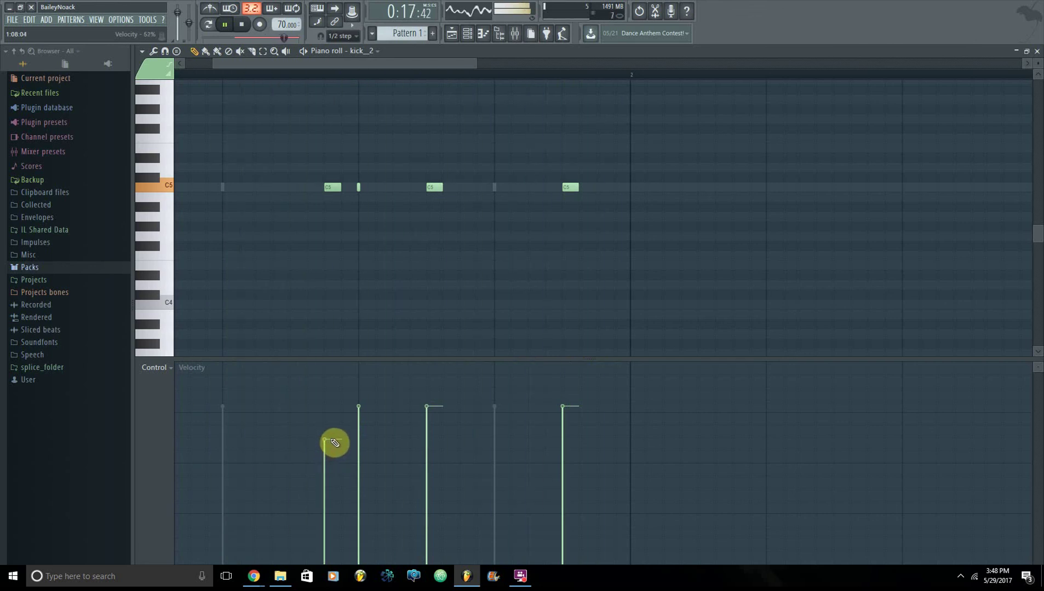
- Add C5 notes to the ghost channel on steps 8, 11 and 15, matching the kick notes' velocities
click(468, 34)
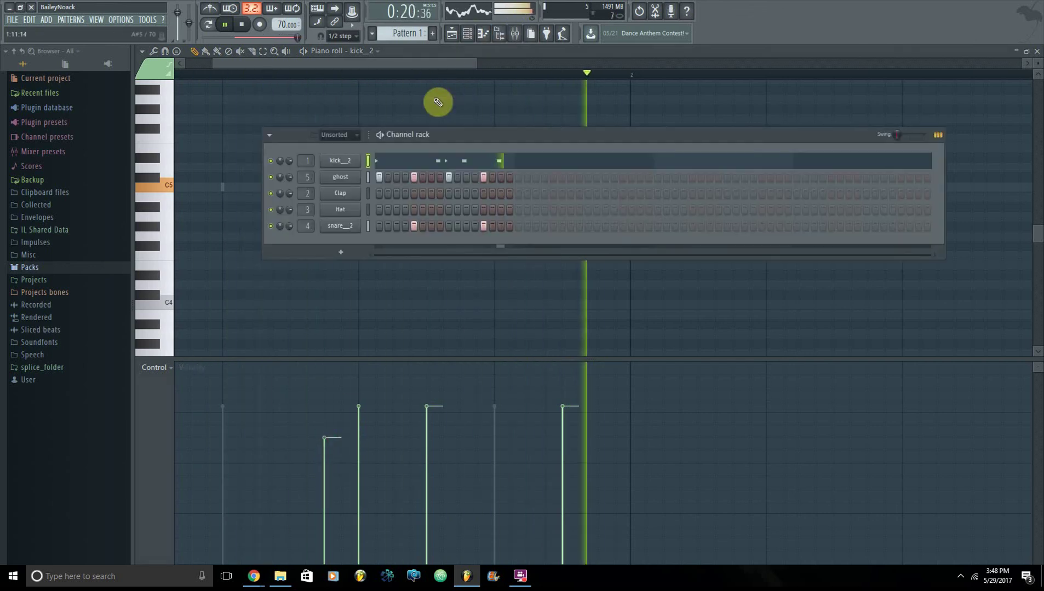
click(364, 57)
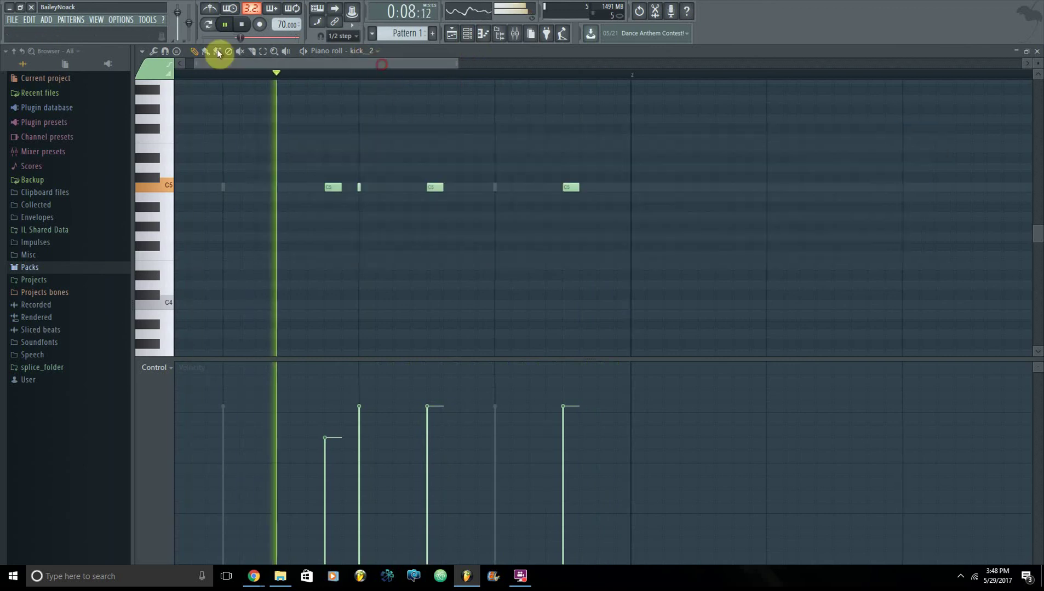
click(468, 34)
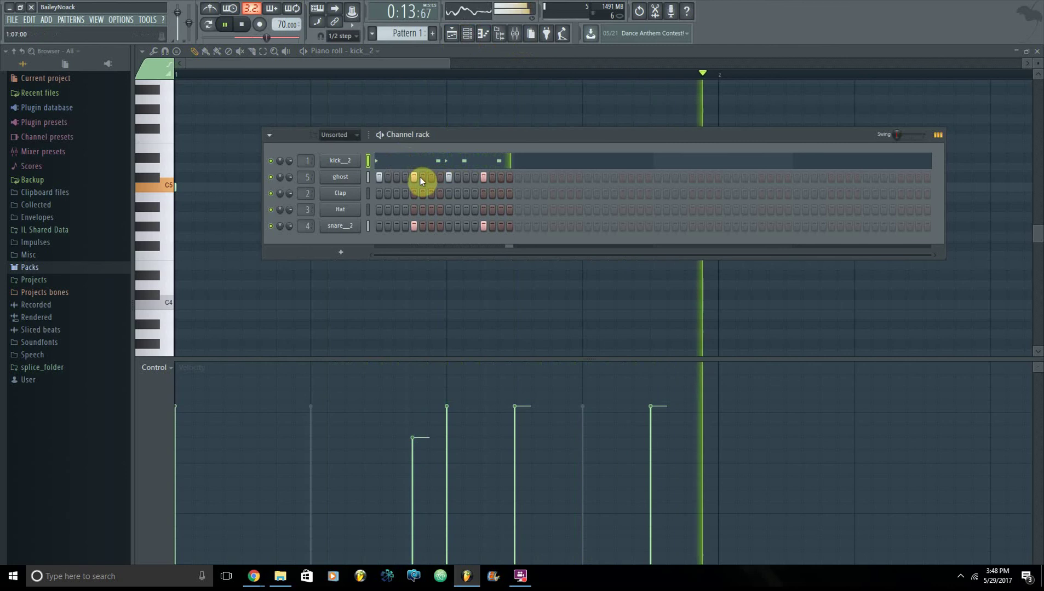
right_click(343, 178)
click(372, 178)
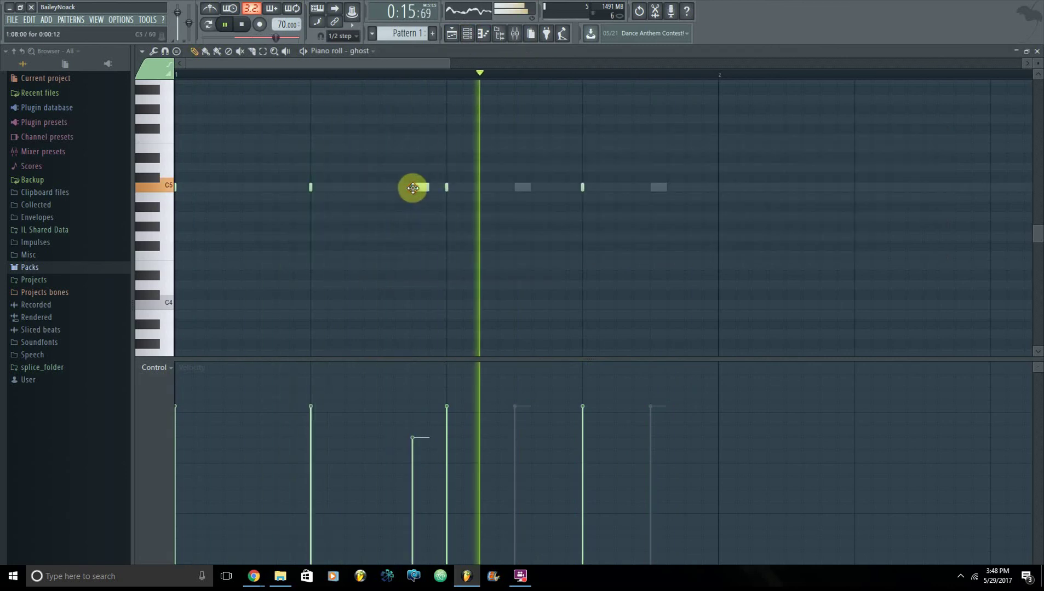
click(516, 187)
click(515, 438)
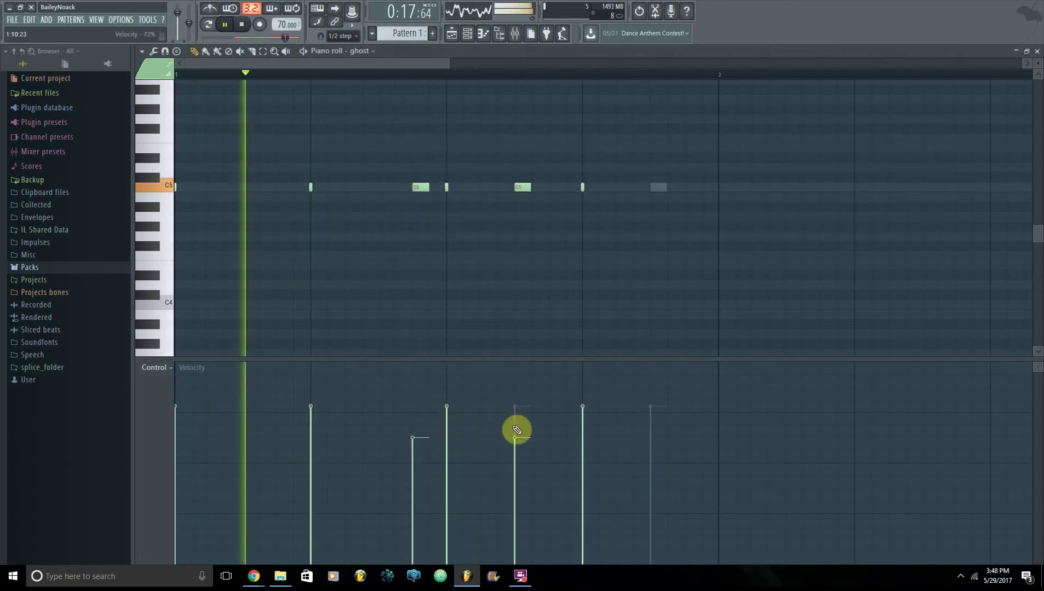
click(523, 413)
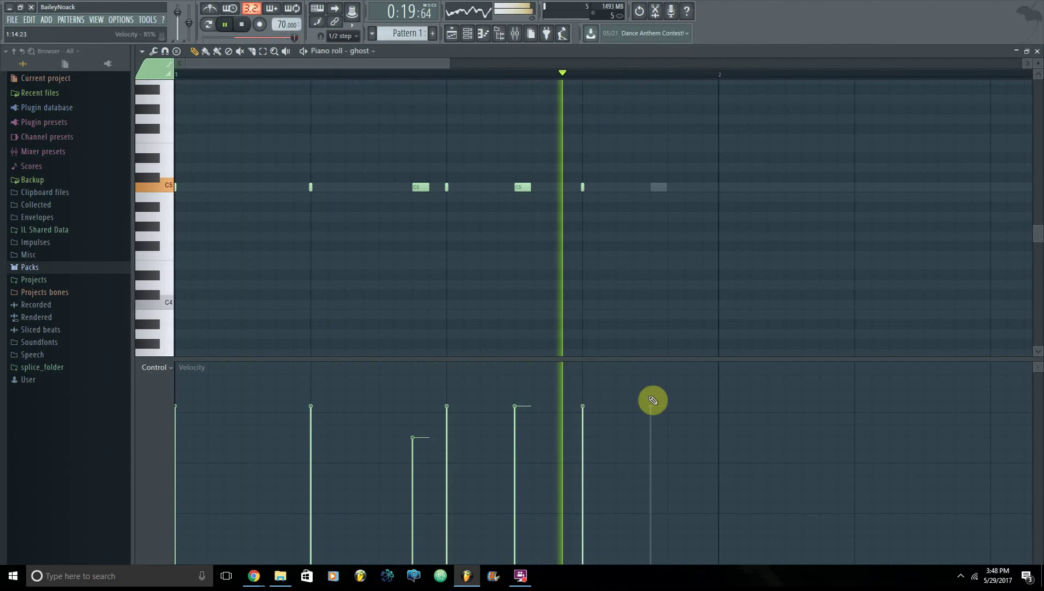
click(655, 187)
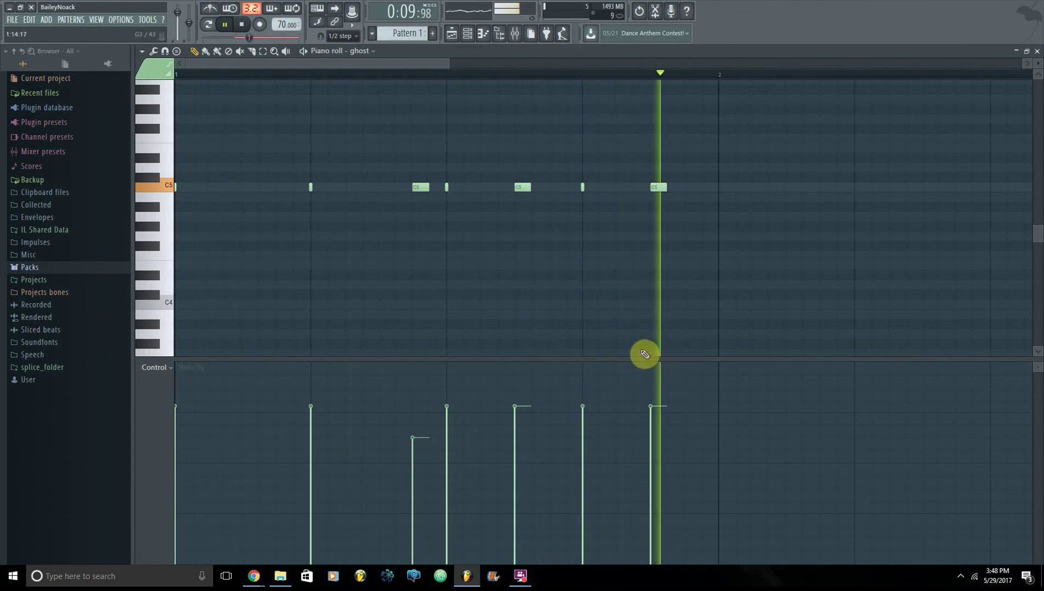
- Delete the kick__2 notes on steps 8, 11 and 15 of Pattern 1
click(462, 36)
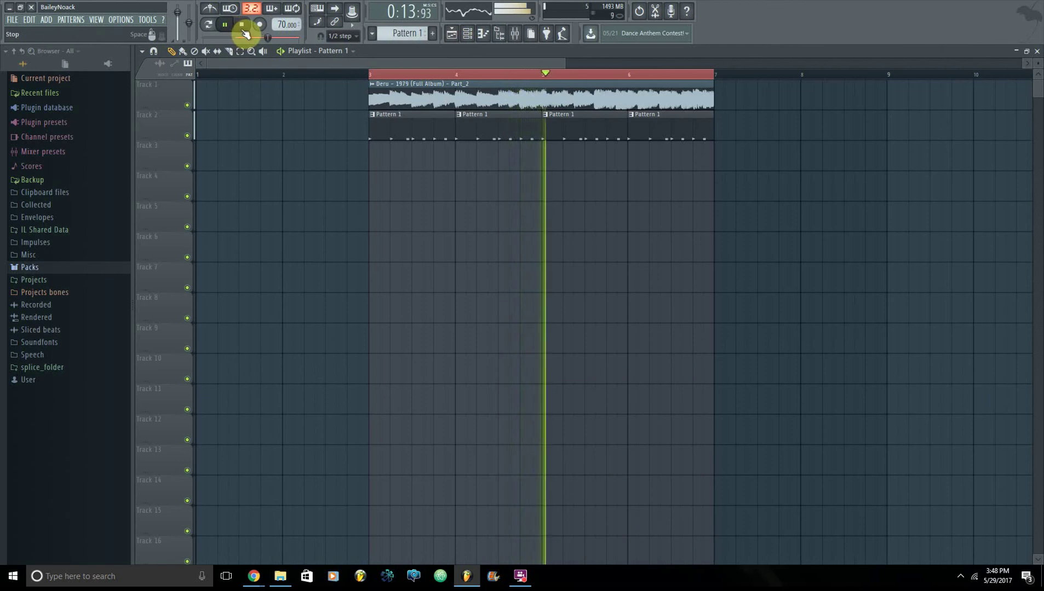
double_click(441, 134)
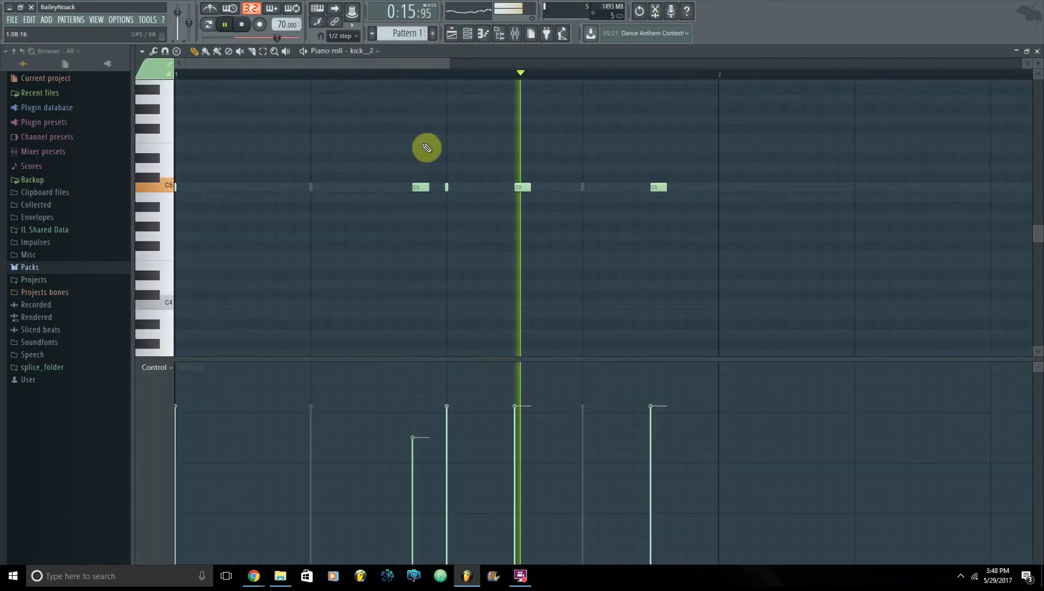
right_click(421, 188)
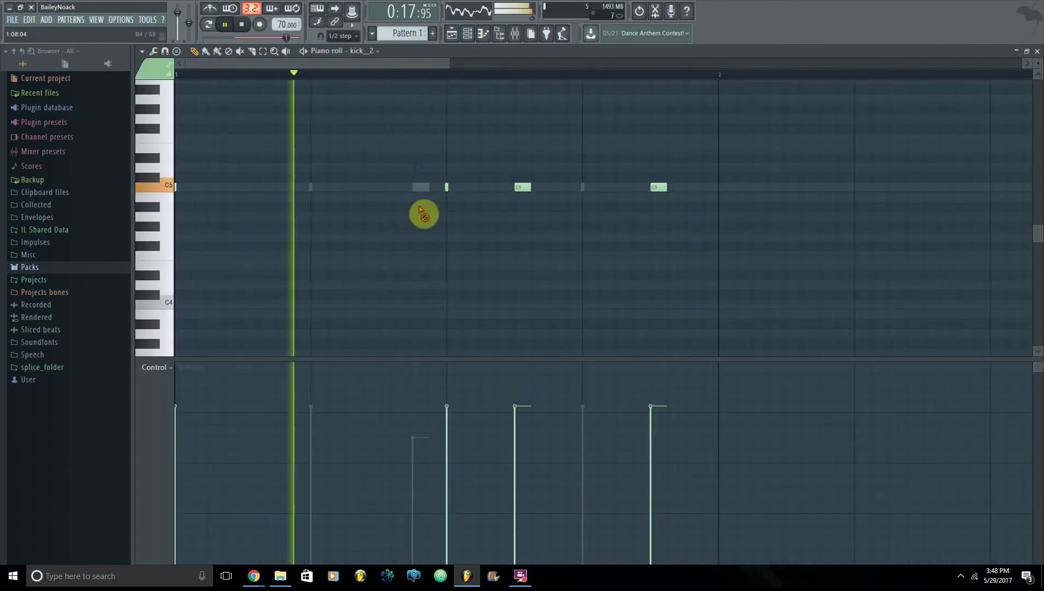
right_click(525, 187)
right_click(657, 188)
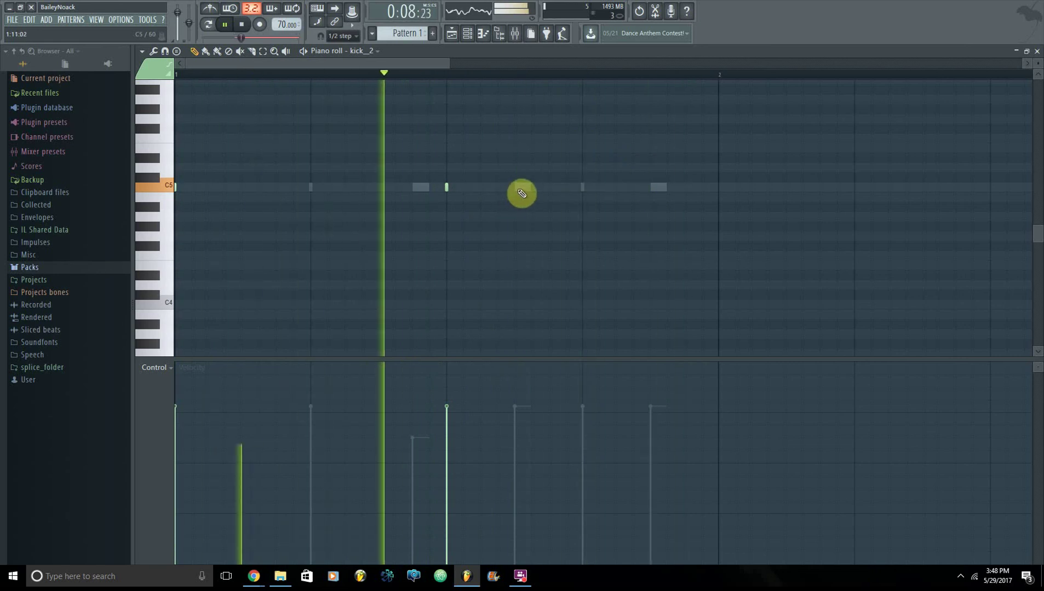
- Undo the deletion of the kick__2 notes on steps 8, 11 and 15 of Pattern 1
key(ctrl+z)
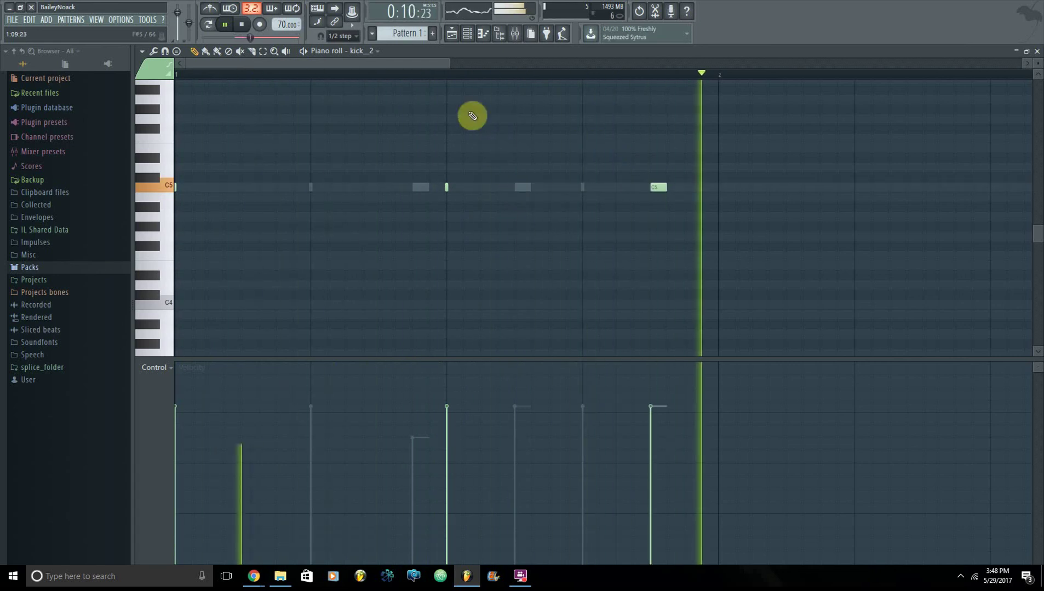
click(28, 21)
click(29, 31)
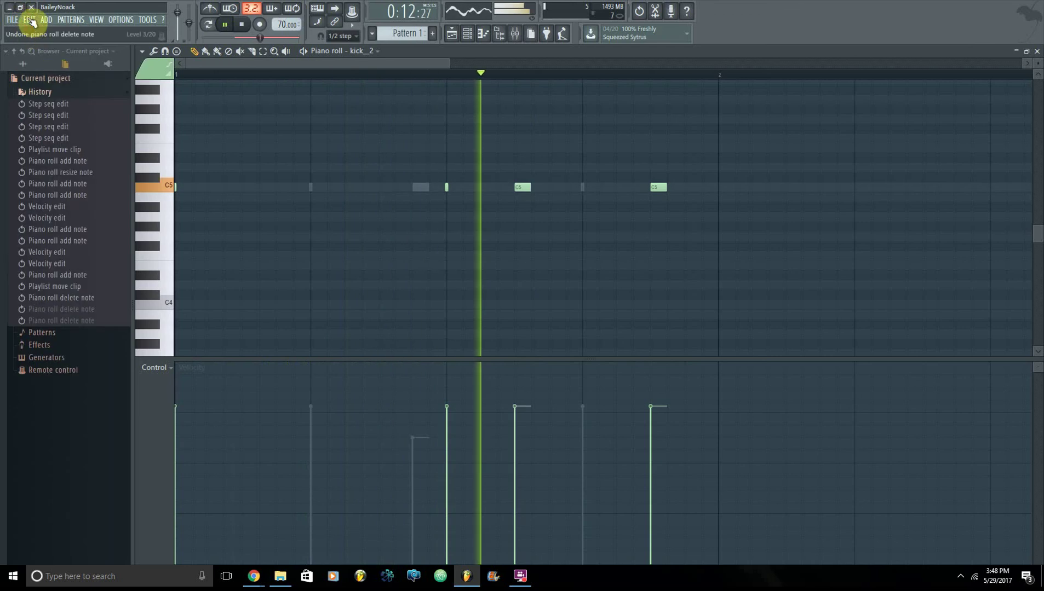
click(31, 21)
click(28, 31)
- Delete the ghost channel's C5 notes on steps 11 and 15 of Pattern 1
click(467, 34)
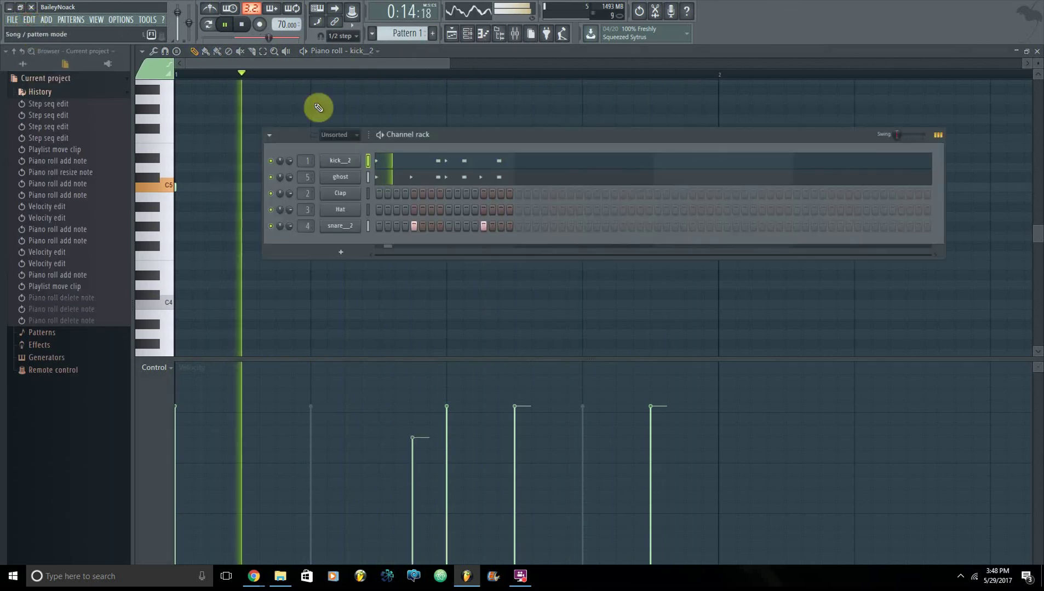
click(464, 180)
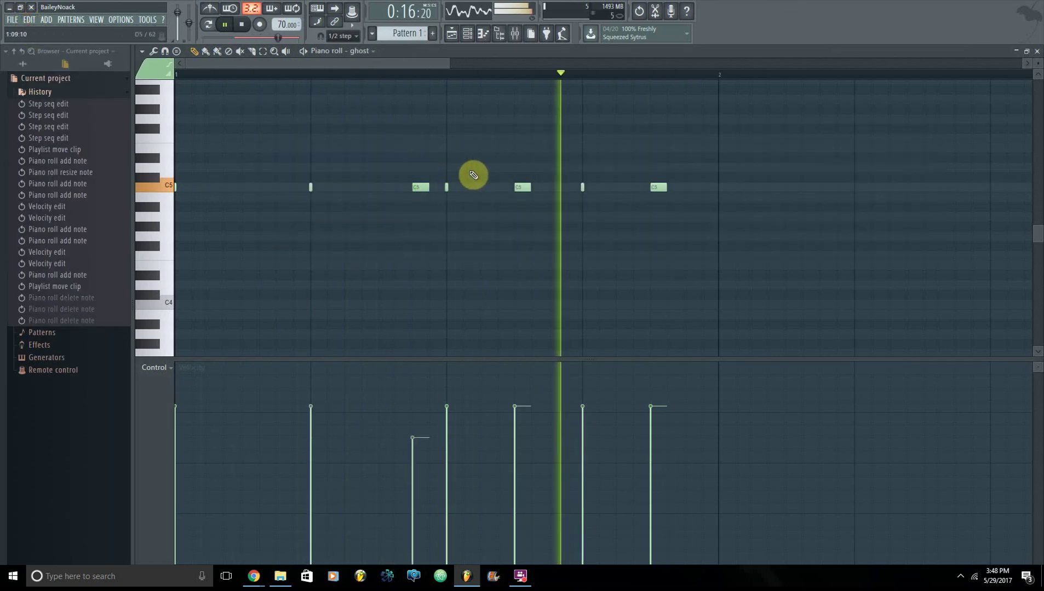
right_click(523, 187)
right_click(658, 187)
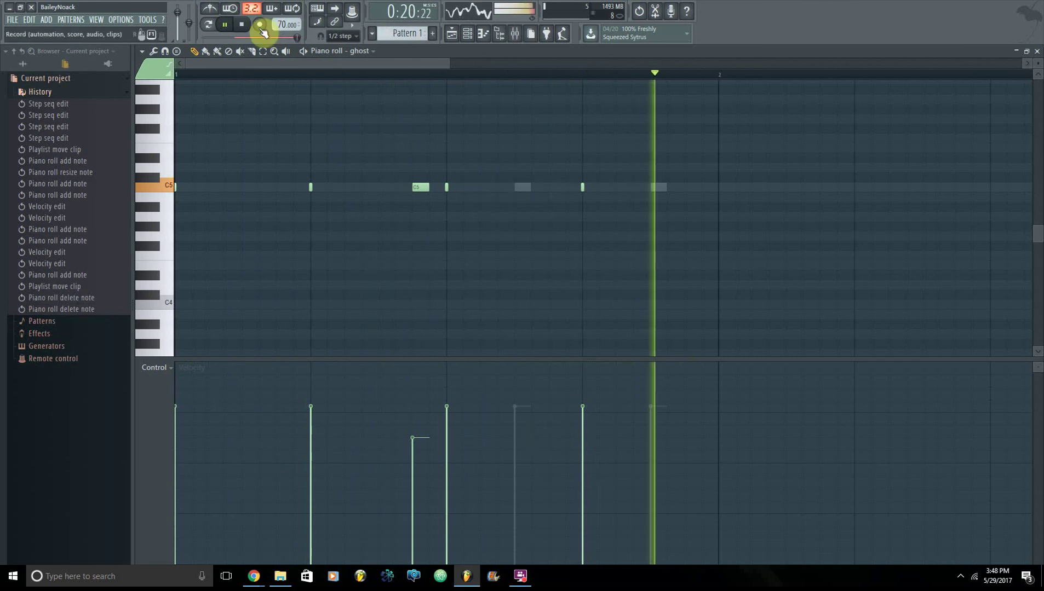
- Replace the Hat channel's sample with hat_closed__1 from the Lofi hats folder in Bailey's Samples on the Desktop
click(499, 35)
click(353, 210)
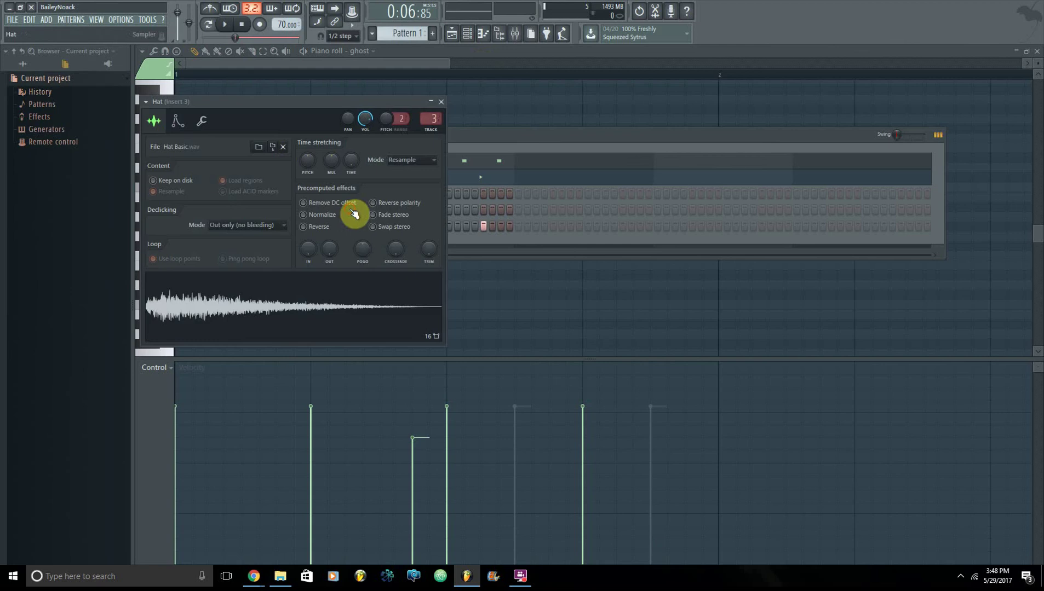
click(285, 156)
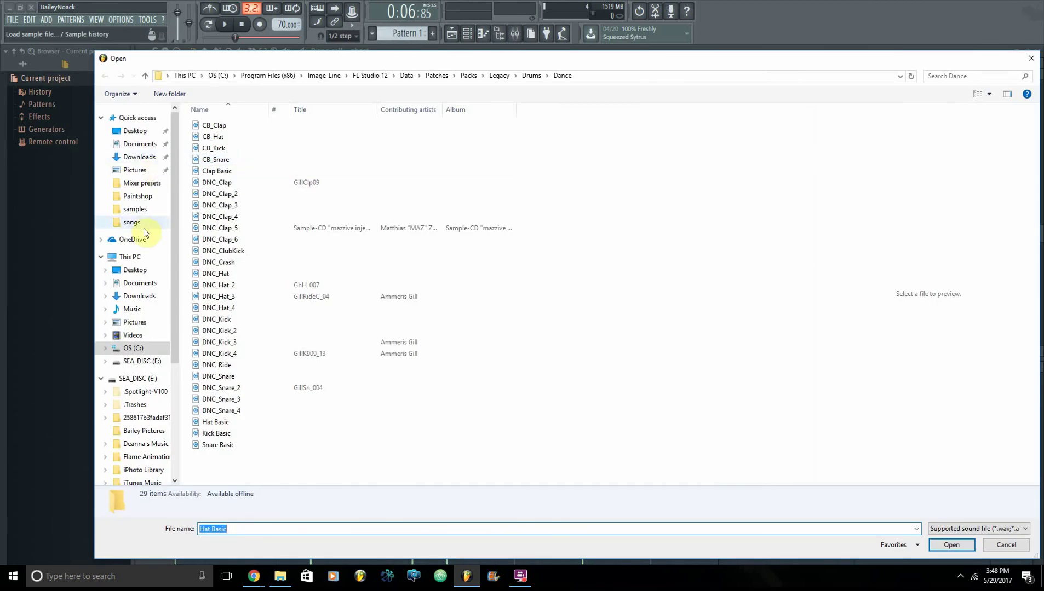
click(135, 270)
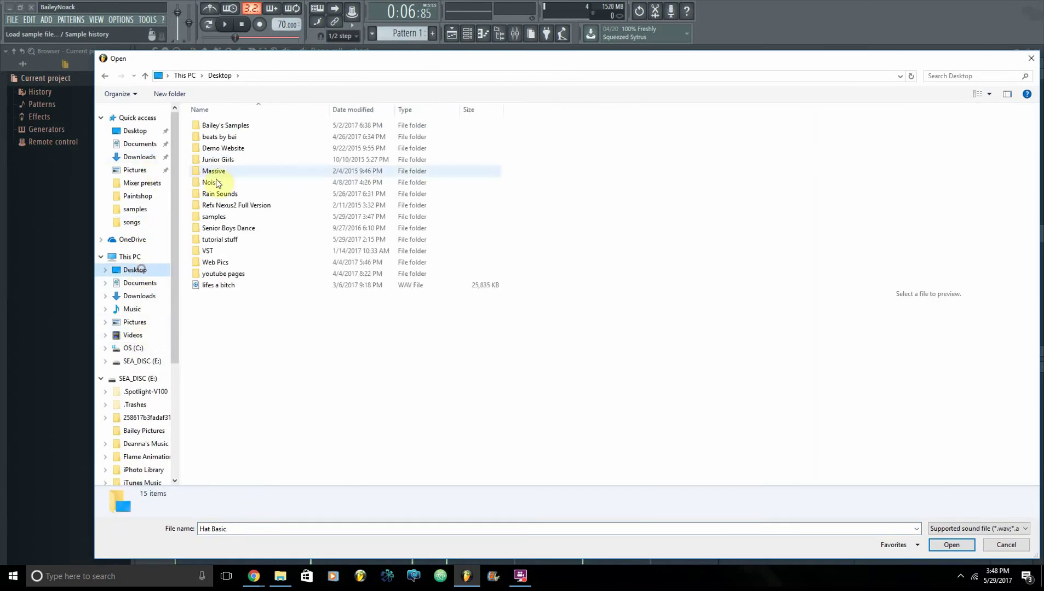
double_click(236, 126)
double_click(233, 126)
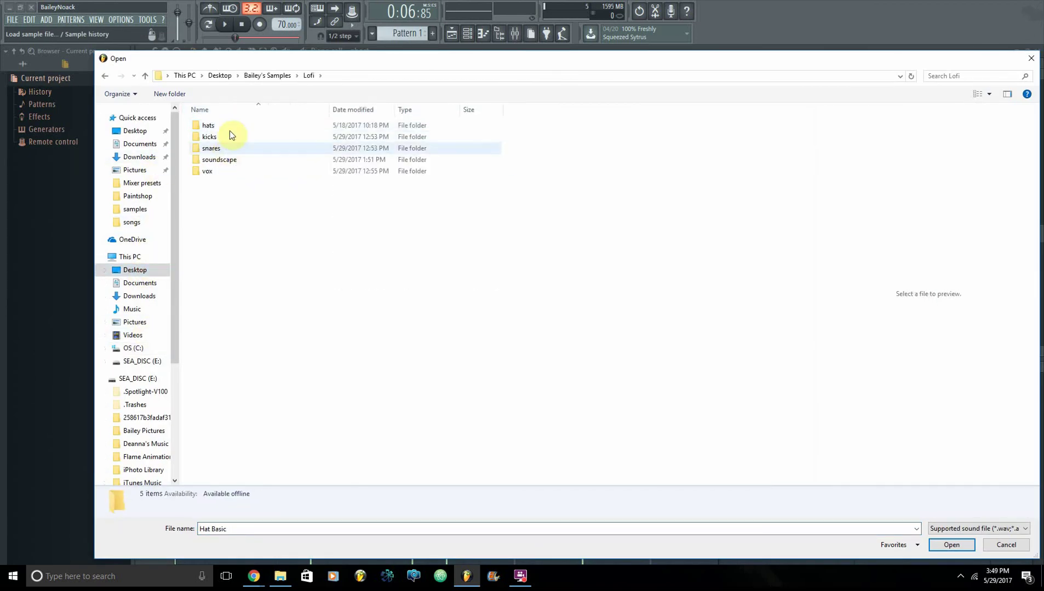
double_click(229, 126)
click(232, 126)
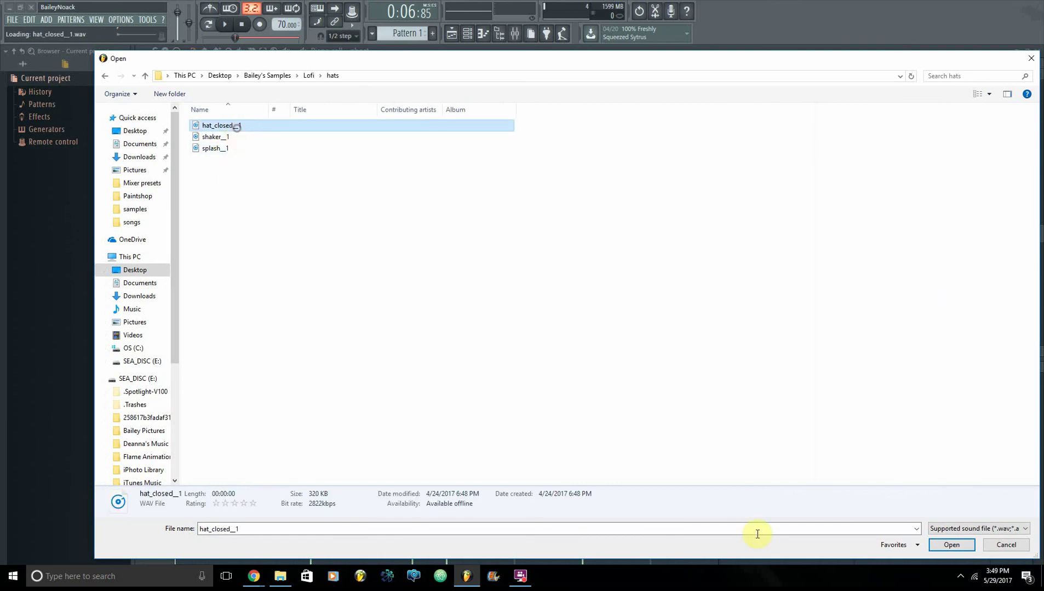
click(941, 543)
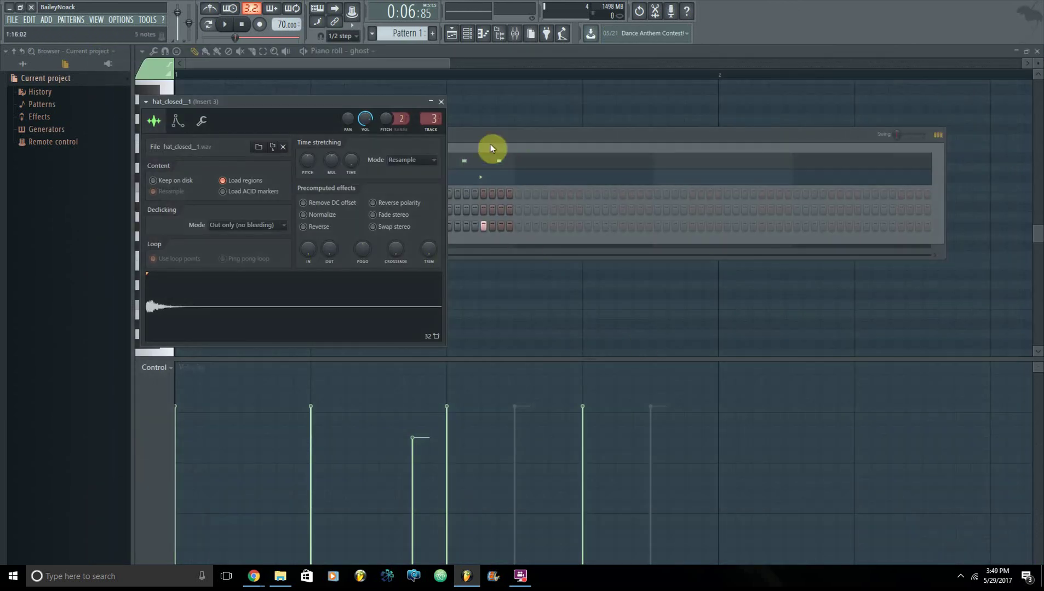
- Add C5 notes to hat_closed__1 in Pattern 1 on every second step, from step 1 to step 15
click(490, 148)
right_click(352, 200)
click(387, 213)
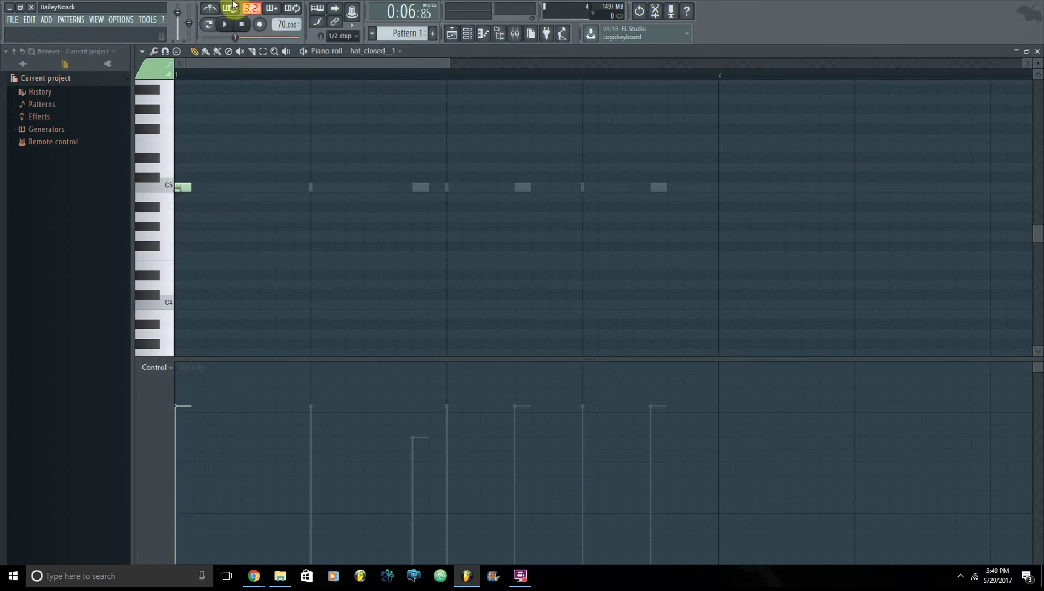
click(245, 186)
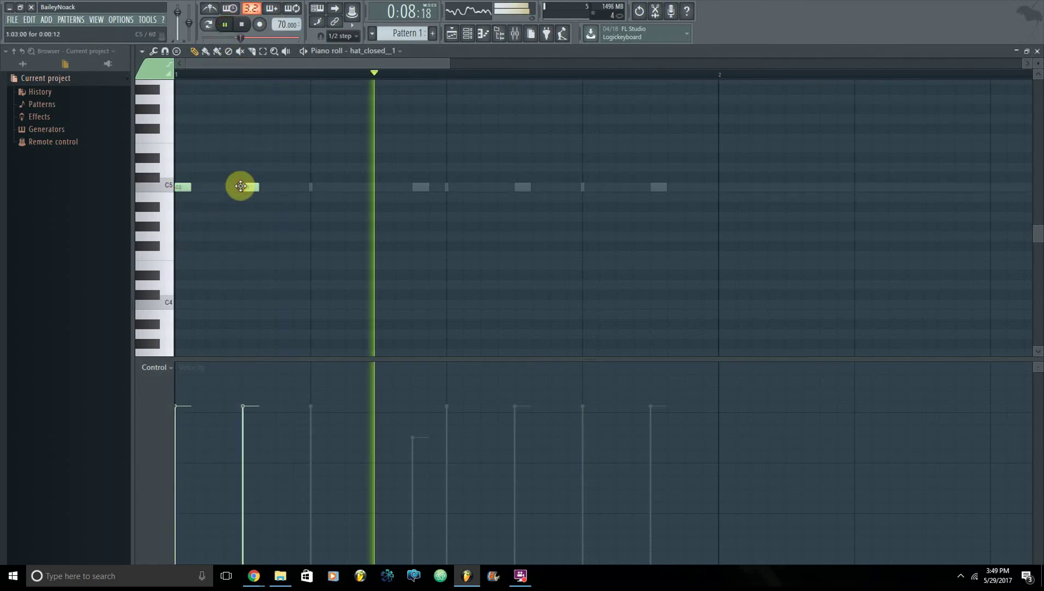
click(323, 186)
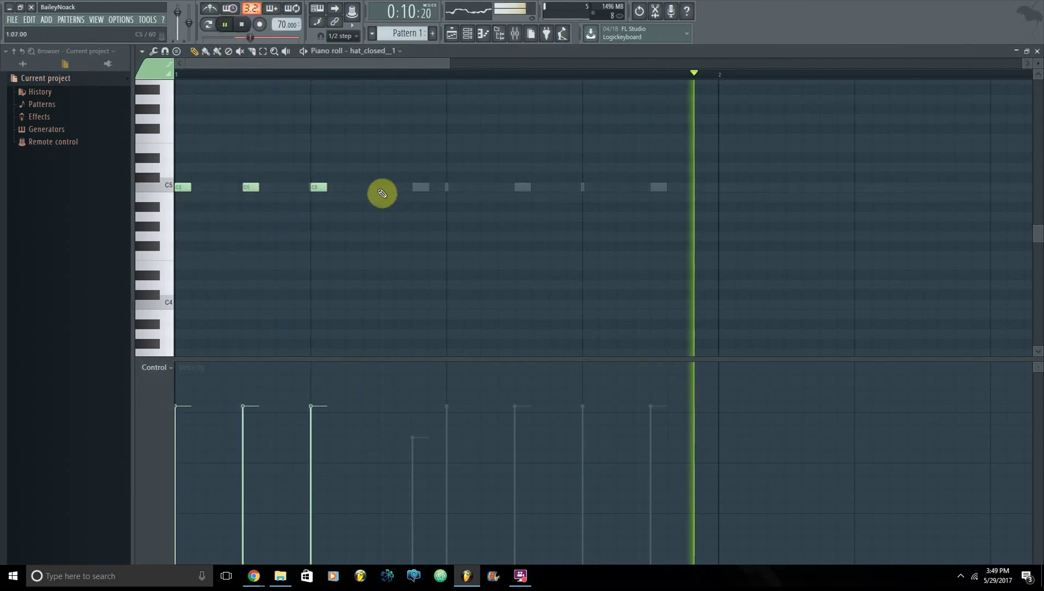
click(379, 187)
click(449, 188)
click(517, 188)
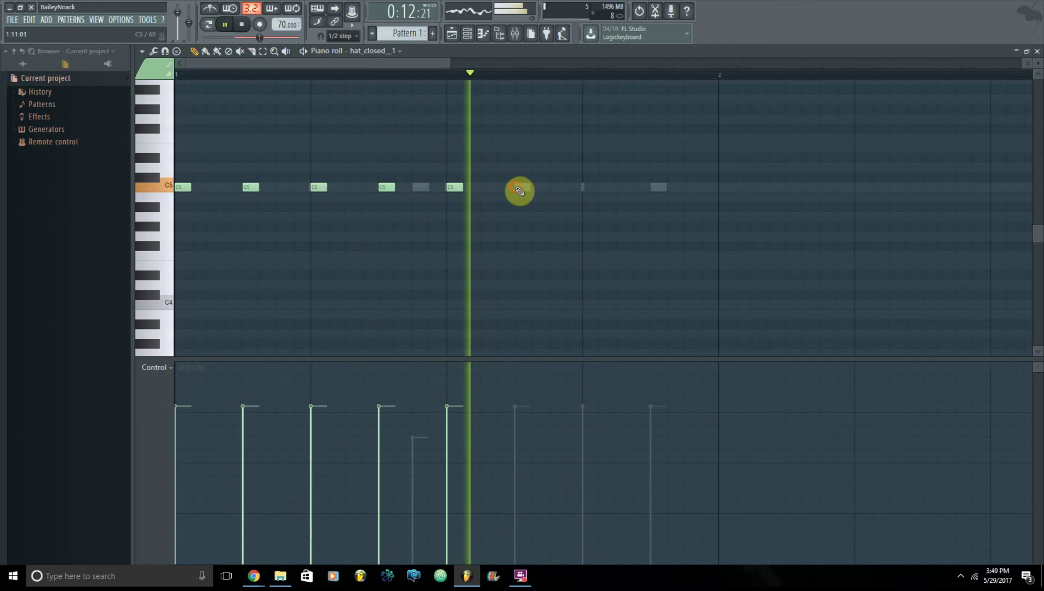
click(586, 188)
click(654, 188)
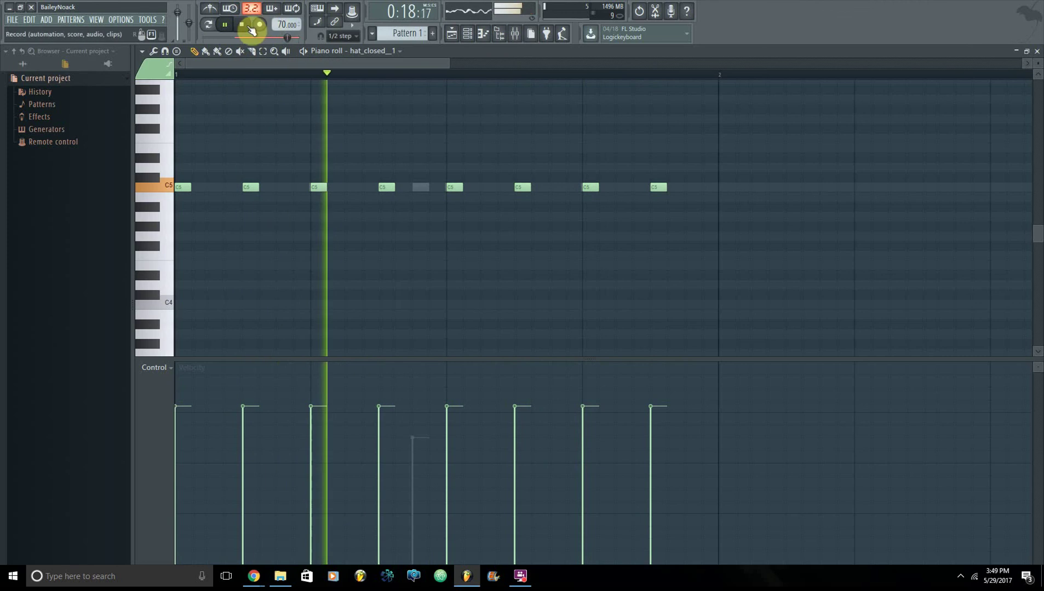
- Insert iZotope Alloy 2 in the first effect slot of the Master mixer track and dismiss its preset manager
click(515, 35)
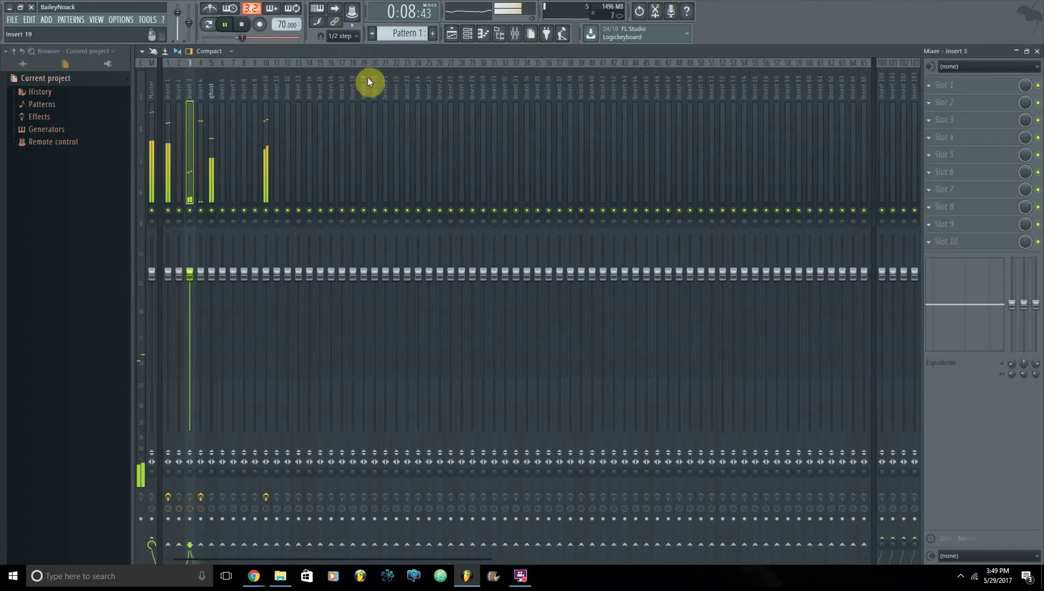
click(155, 84)
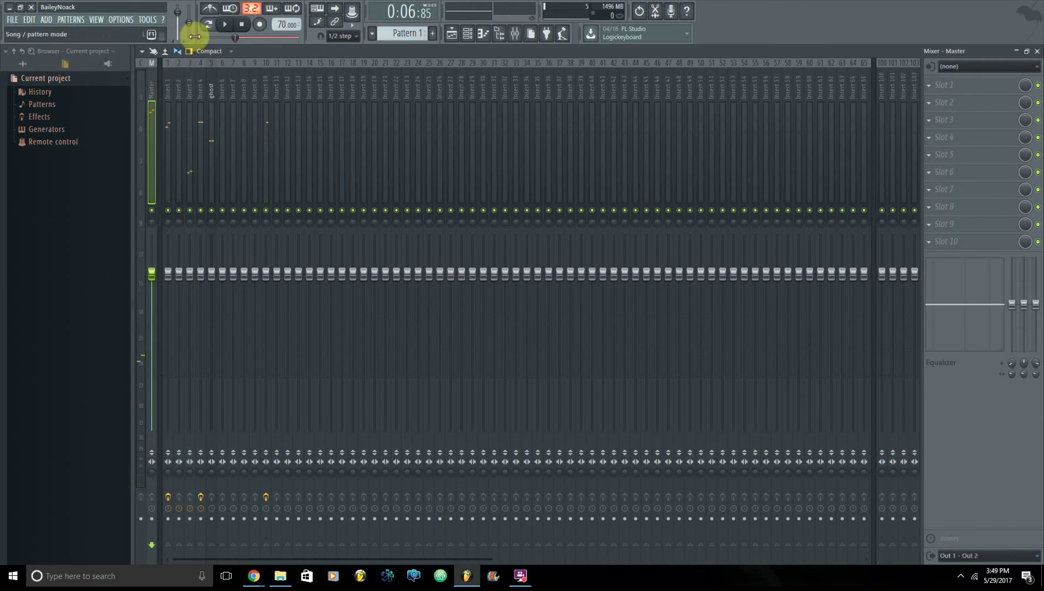
click(241, 24)
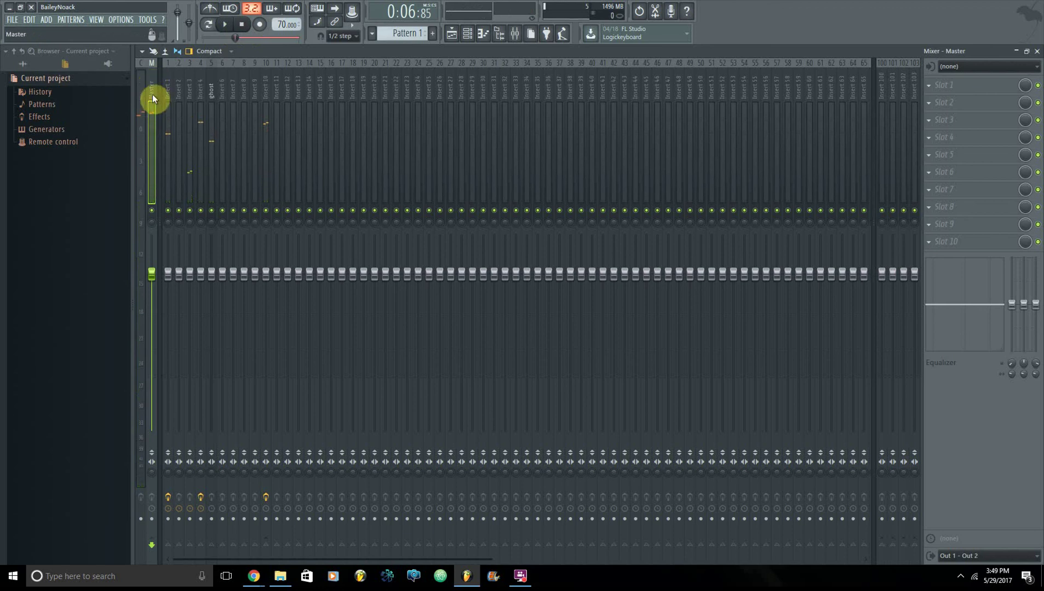
click(932, 84)
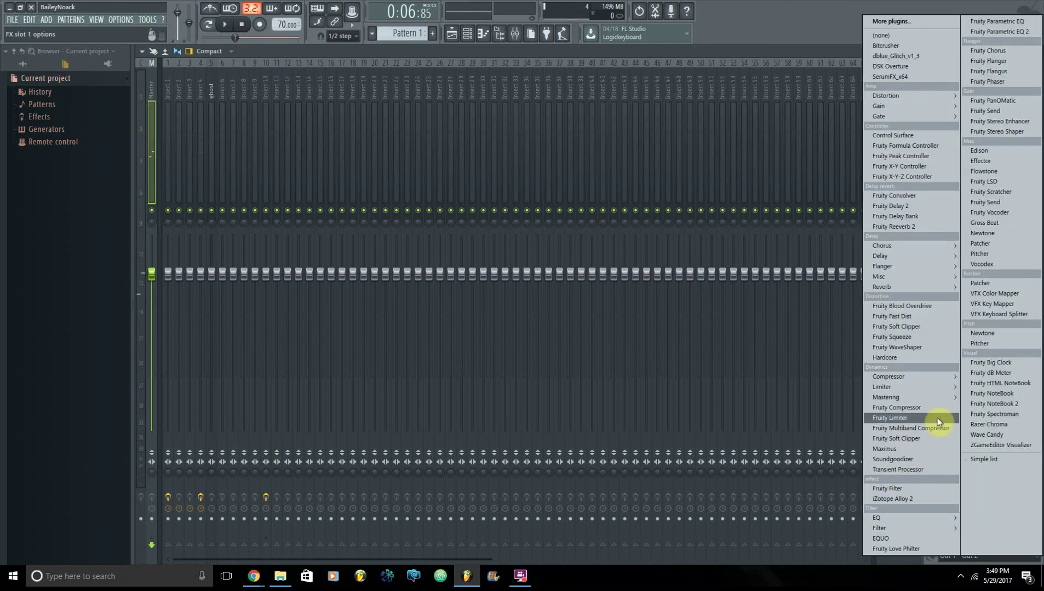
click(899, 499)
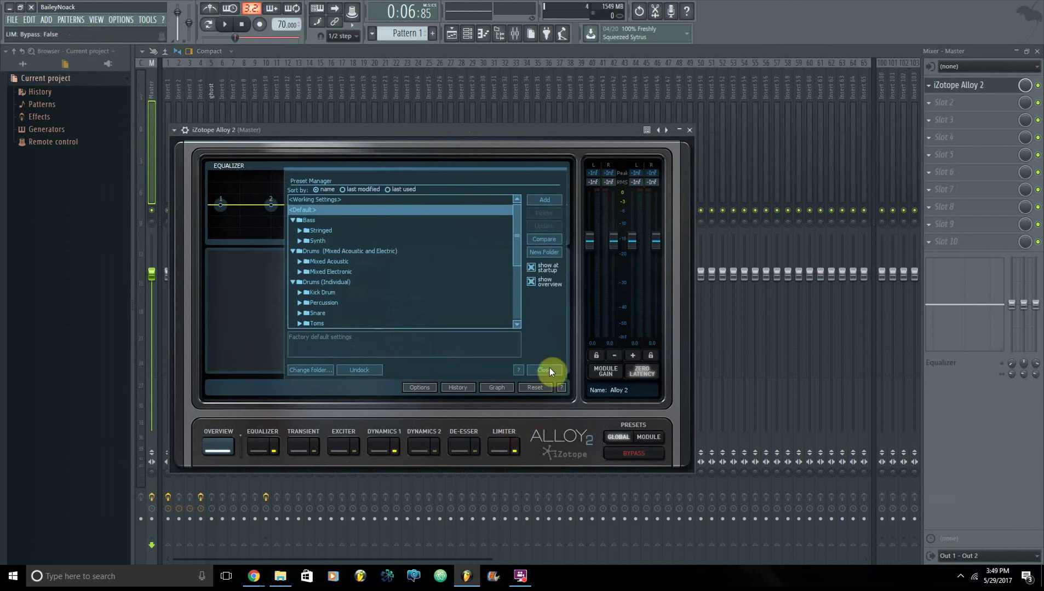
click(549, 370)
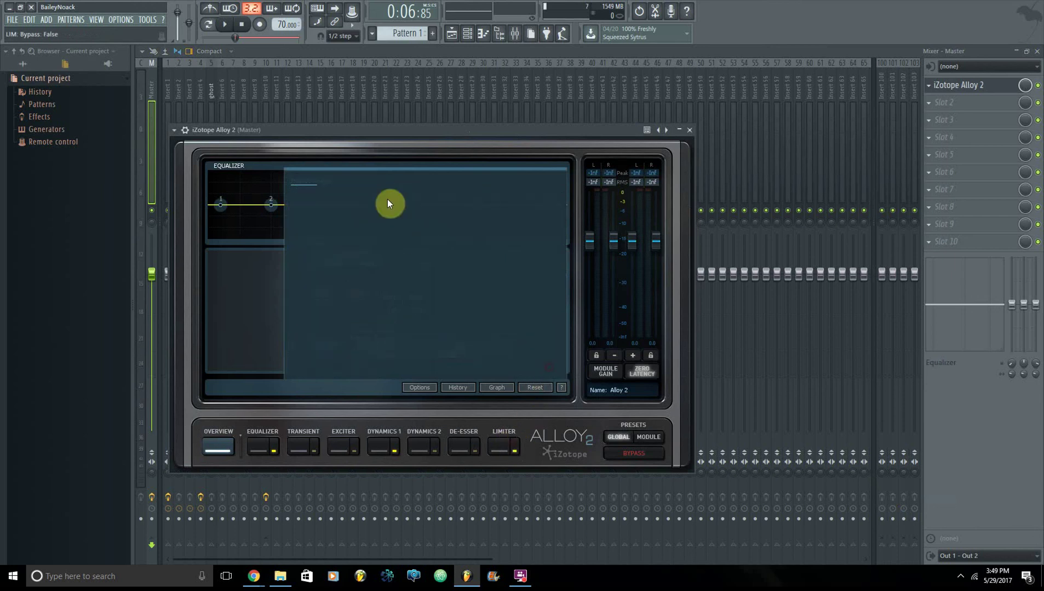
- Play the loop to check the Master levels in Alloy 2, and close the plugin and mixer
click(224, 24)
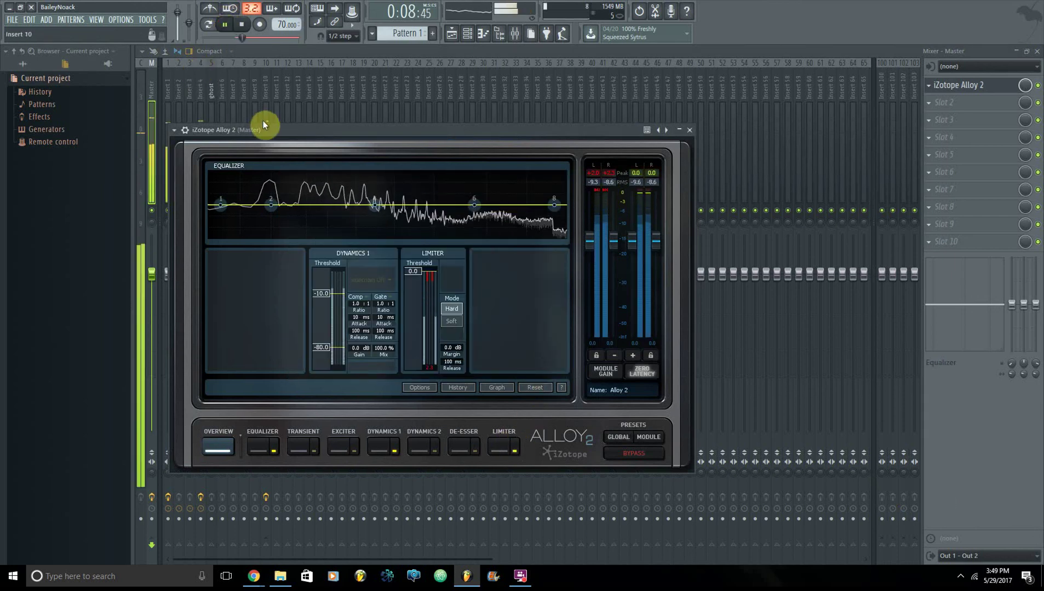
drag(263, 124, 344, 138)
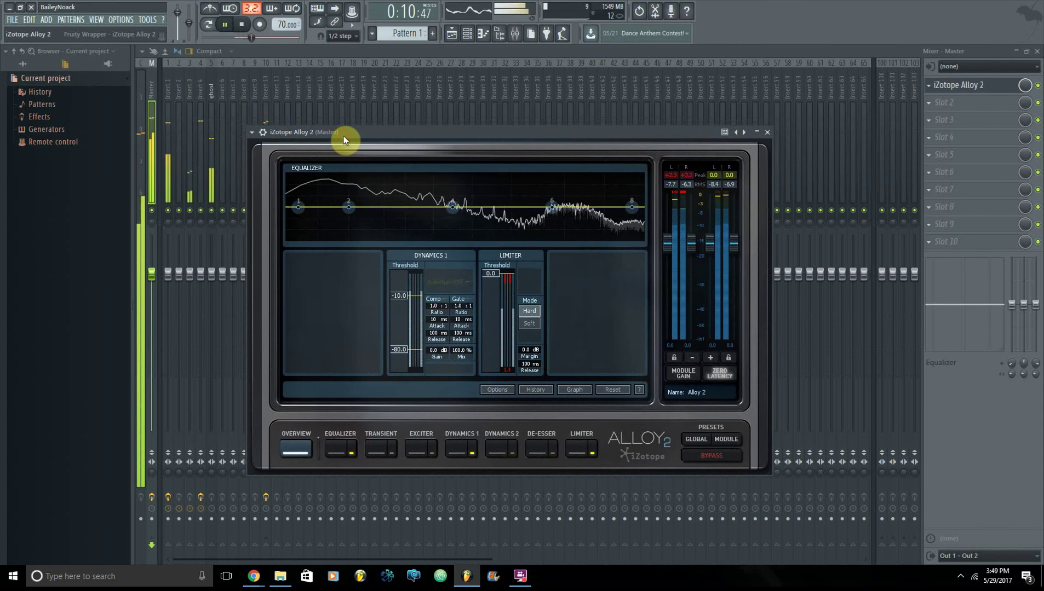
click(243, 24)
click(768, 133)
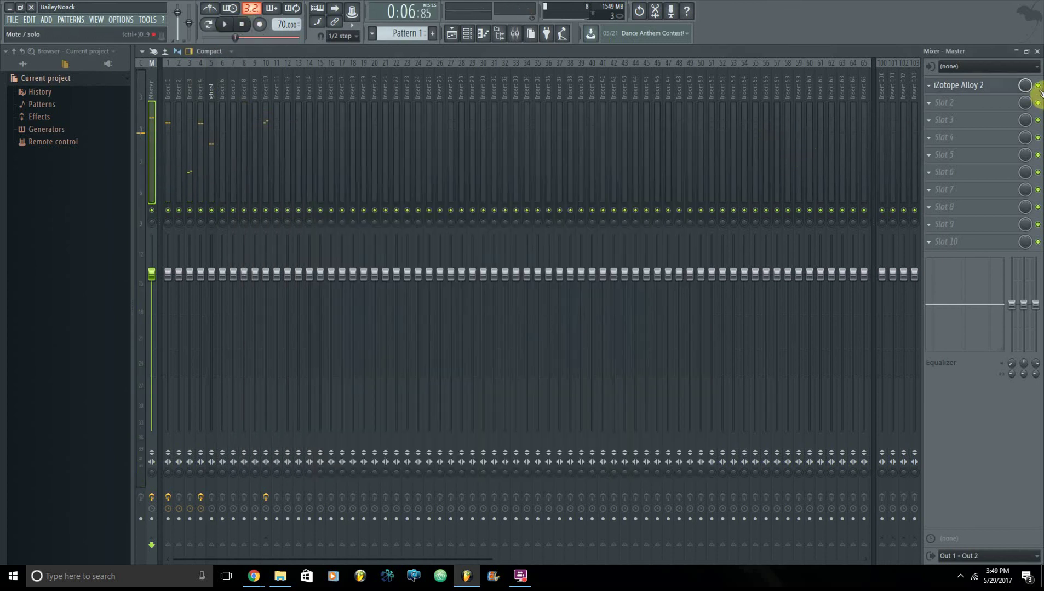
click(1037, 51)
- Shift all of Pattern 1's hat_closed__1 notes slightly late off the grid and listen to the result
click(451, 34)
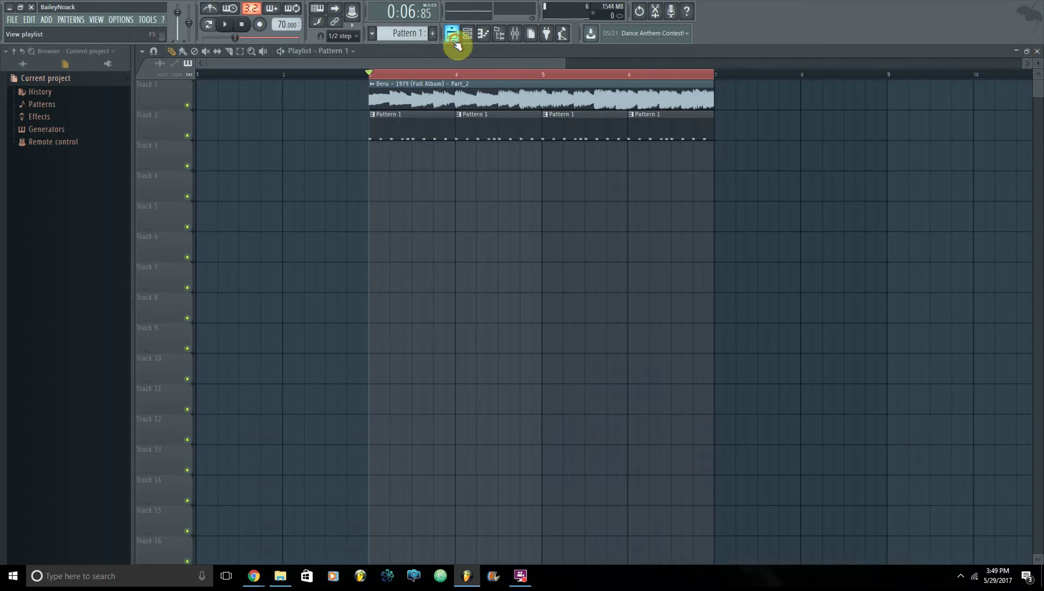
double_click(412, 129)
click(467, 34)
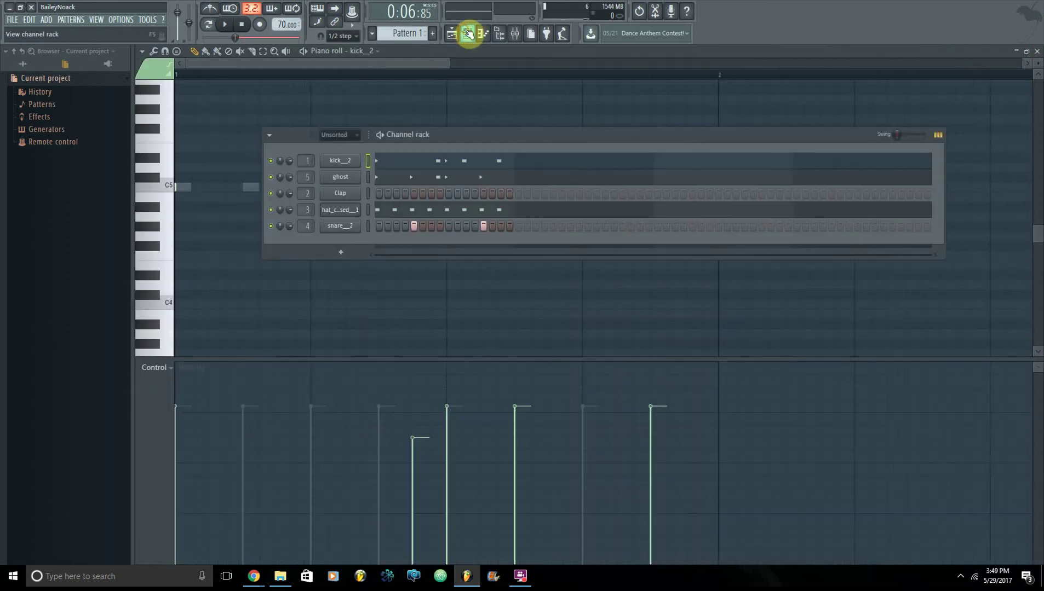
click(436, 210)
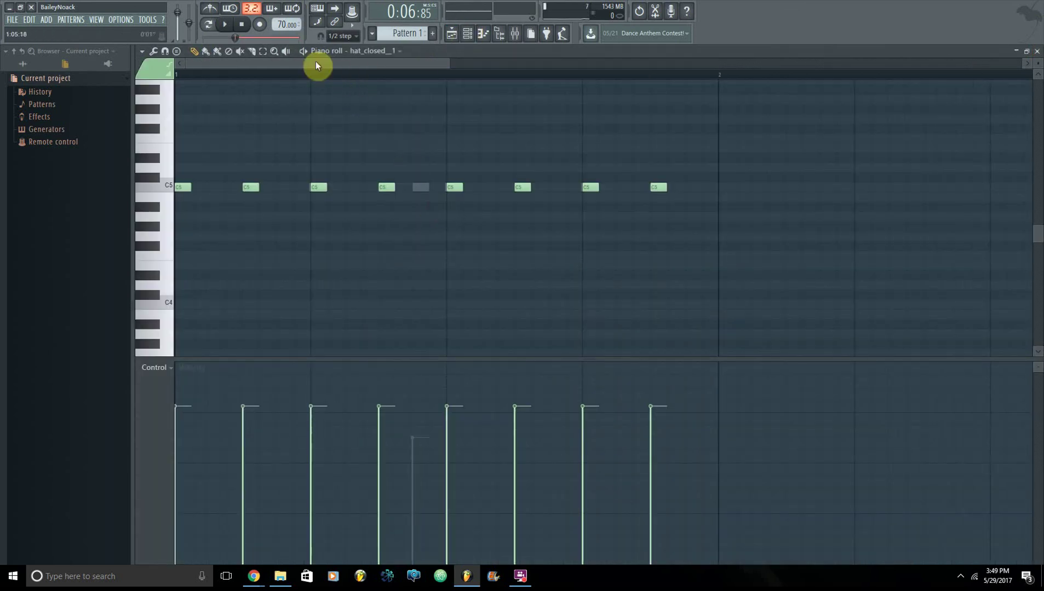
scroll(302, 79, down, 3)
drag(452, 157, 161, 228)
scroll(232, 77, up, 4)
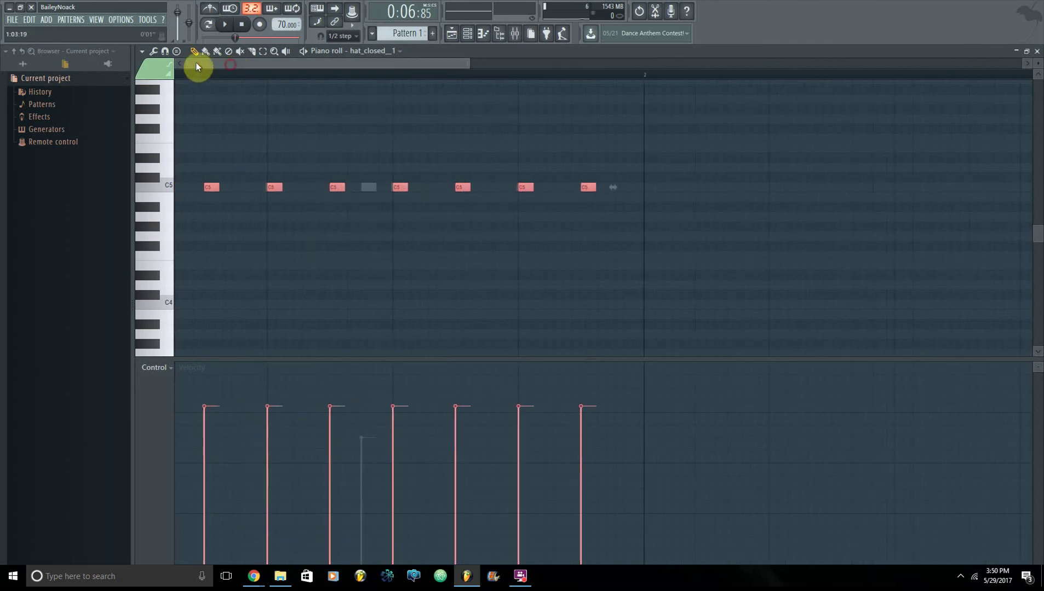
scroll(209, 74, up, 4)
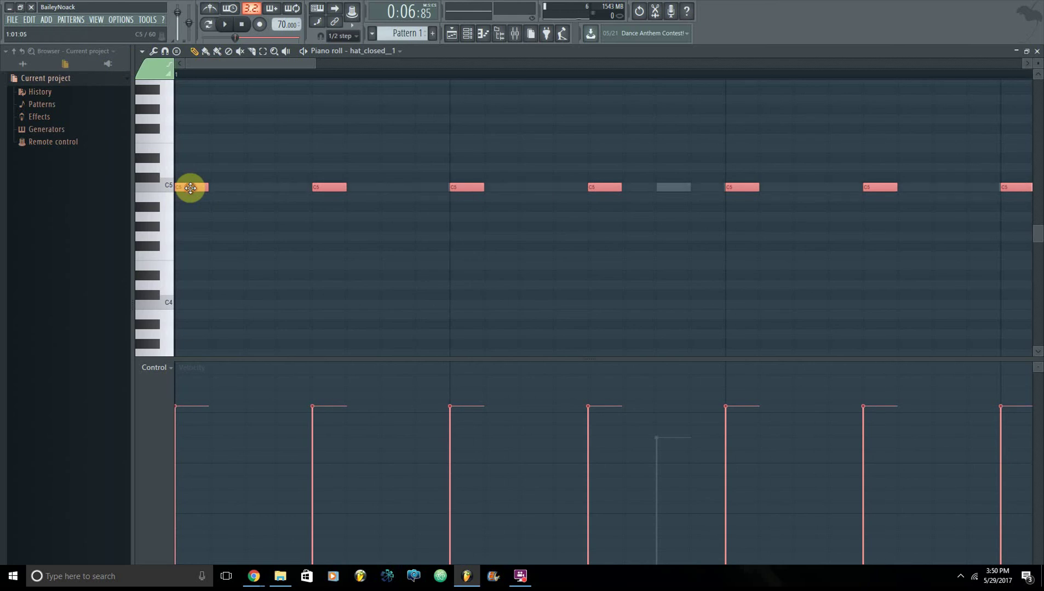
drag(193, 187, 201, 187)
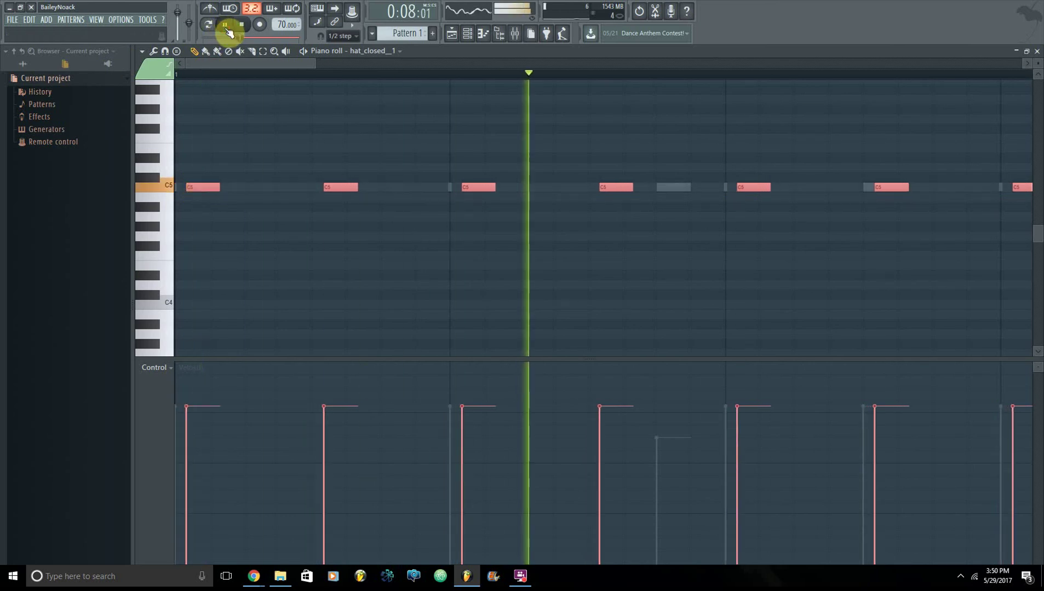
scroll(268, 79, down, 3)
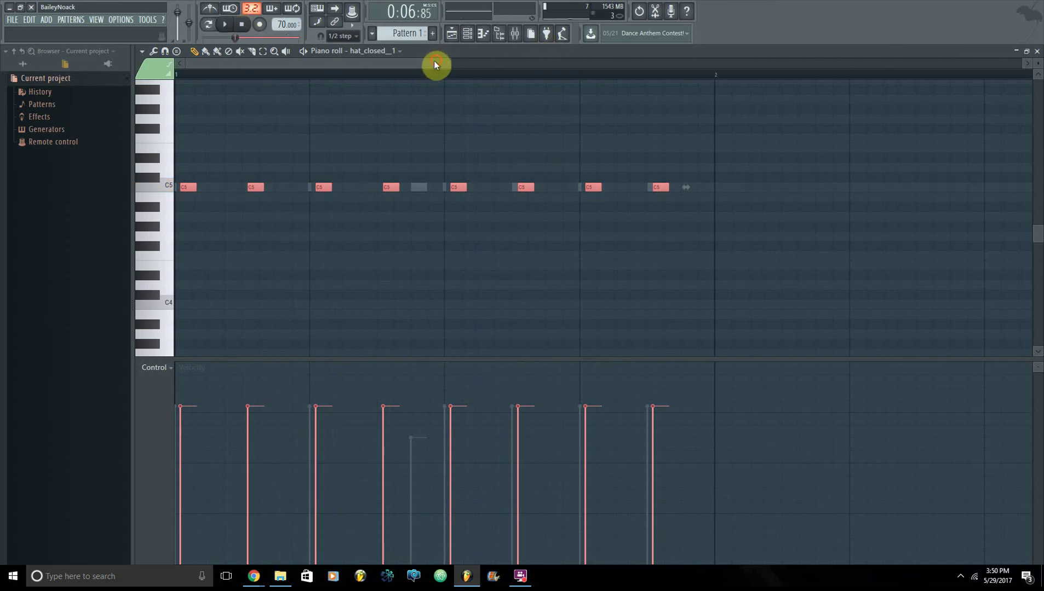
- Extend the playlist's loop selection to span from the start of bar 1 to the start of bar 9
click(452, 34)
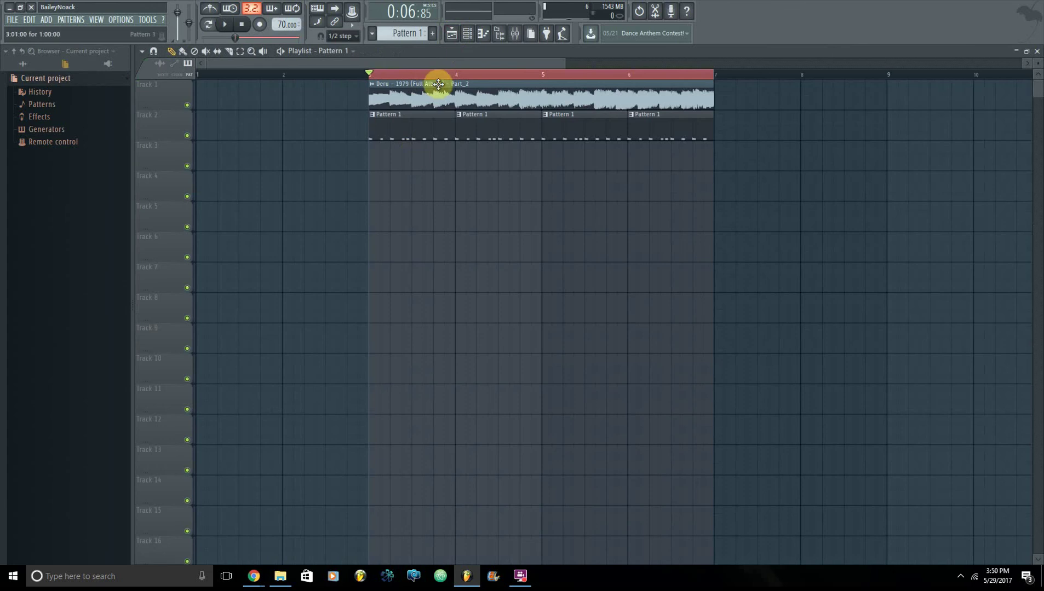
drag(376, 80, 128, 83)
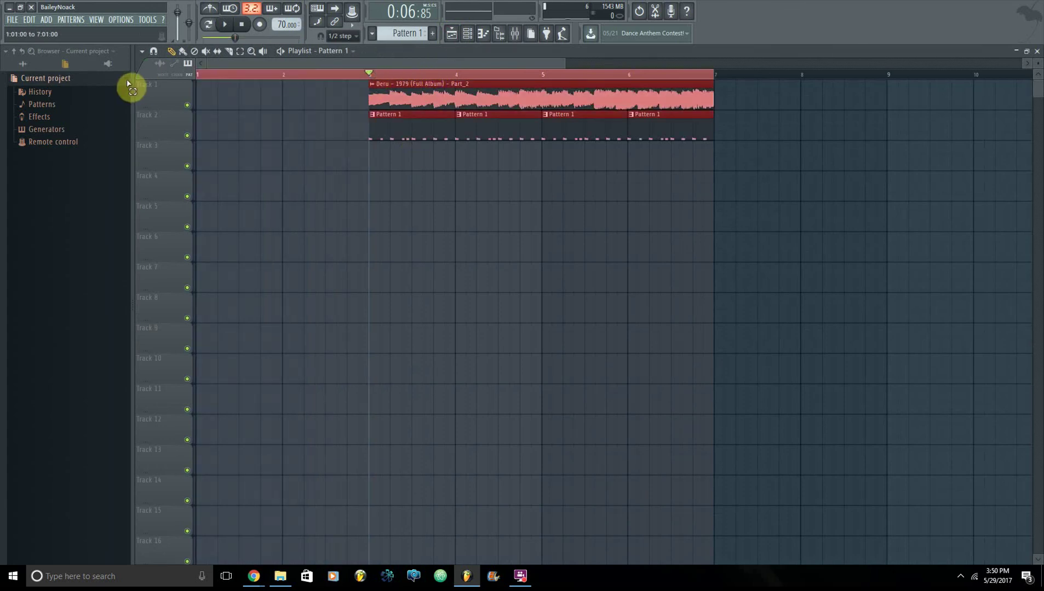
drag(699, 77, 868, 80)
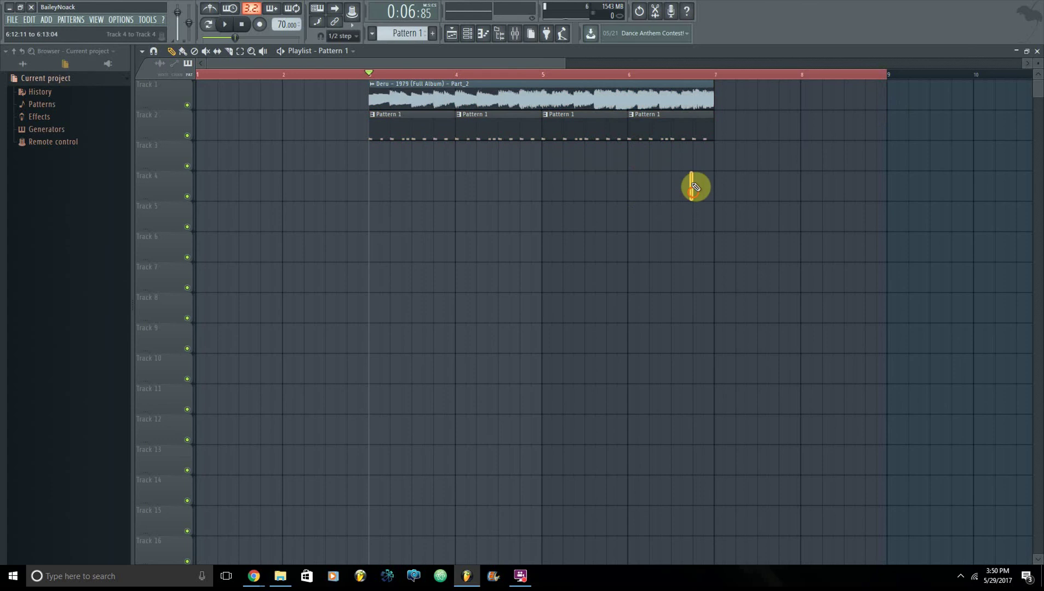
- Move the sample and Pattern 1 clips to start at bar 1, and duplicate them from bar 5 to bar 9 with snap set to Line
drag(439, 94, 306, 95)
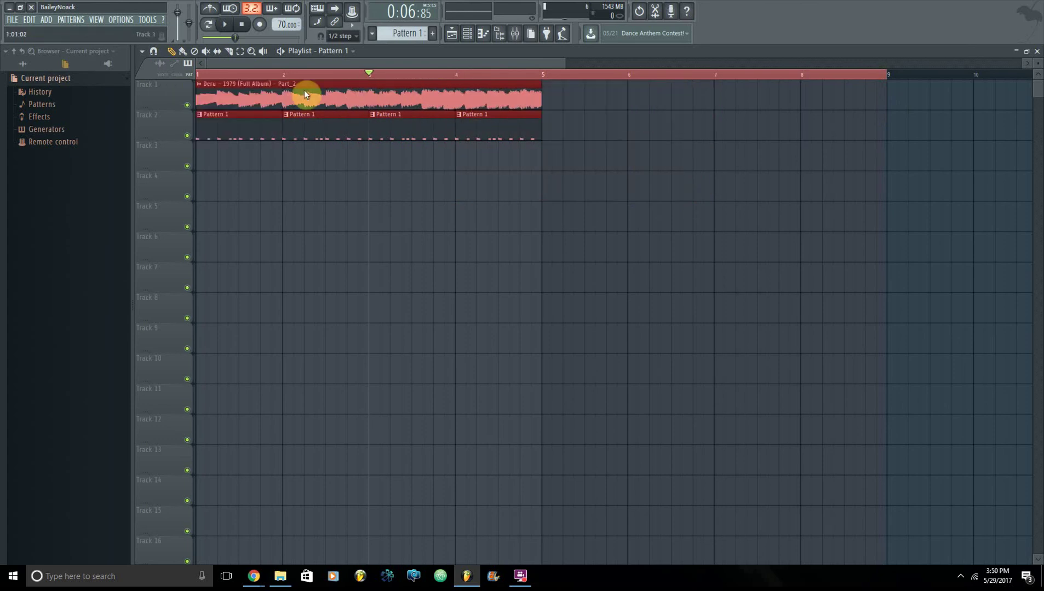
click(589, 219)
click(544, 96)
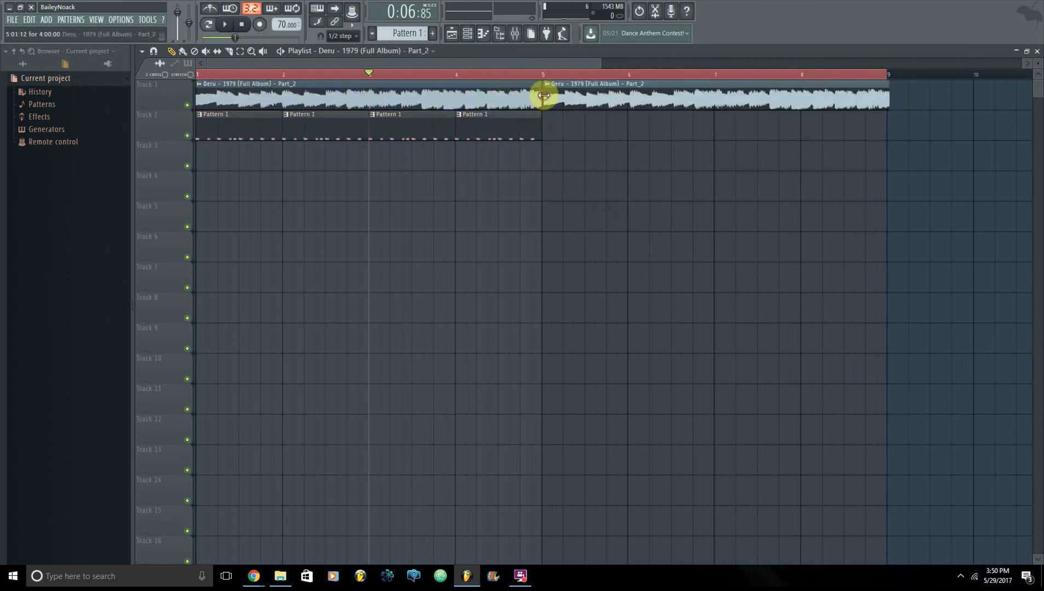
right_click(584, 100)
click(349, 49)
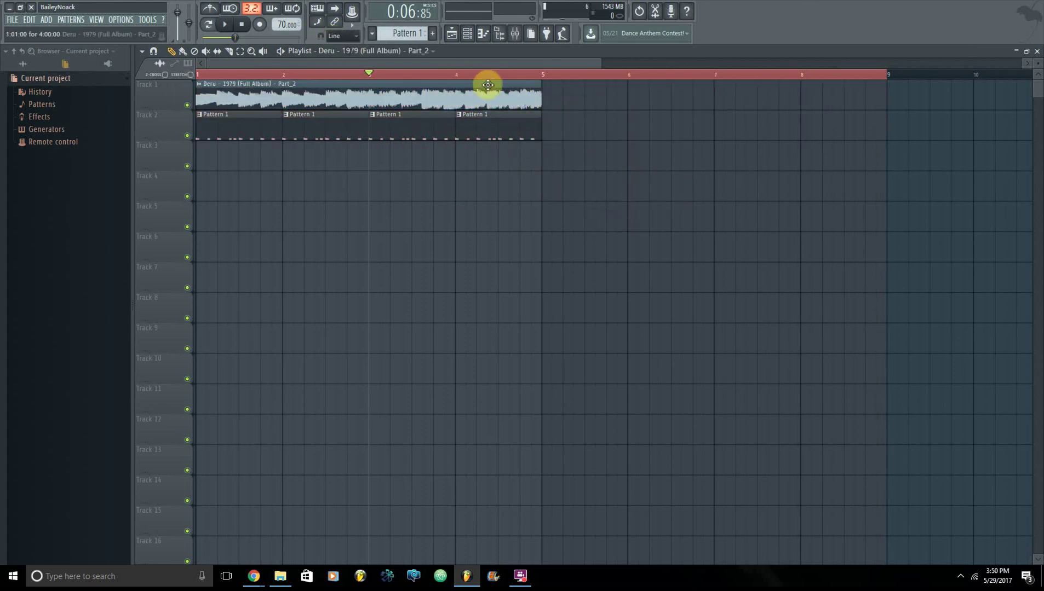
click(546, 99)
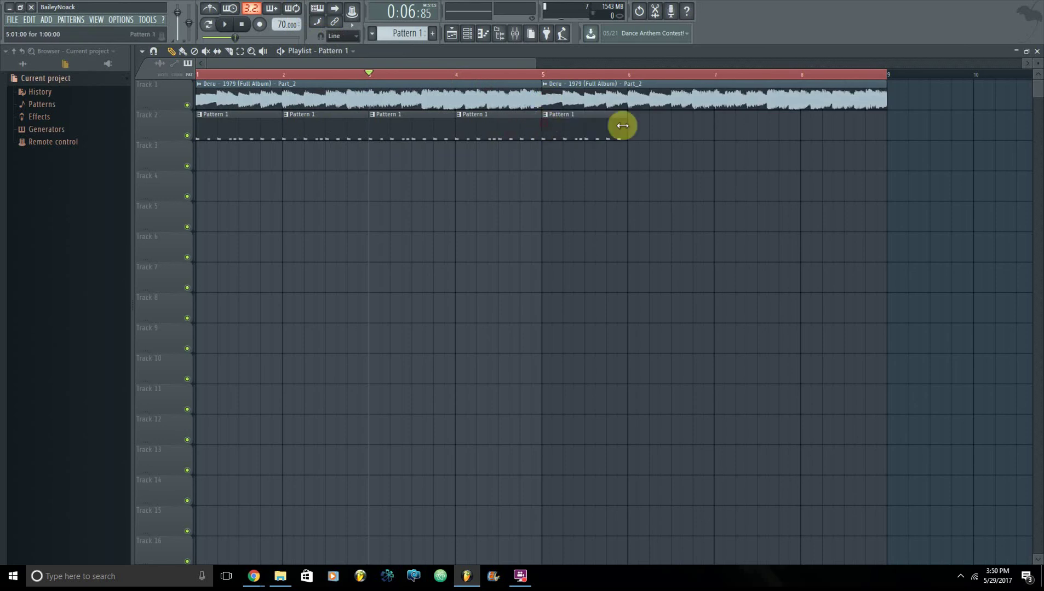
mouse_move(319, 132)
mouse_down()
mouse_move(216, 131)
mouse_move(566, 133)
mouse_up()
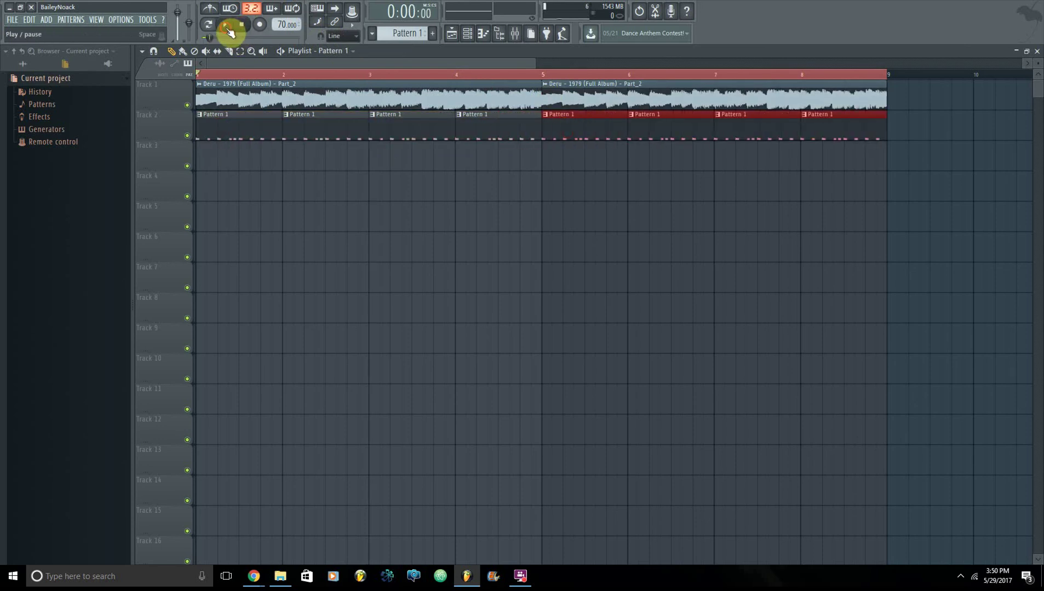
- Create an automation clip for the Master track's volume in the mixer and return to the playlist
click(530, 35)
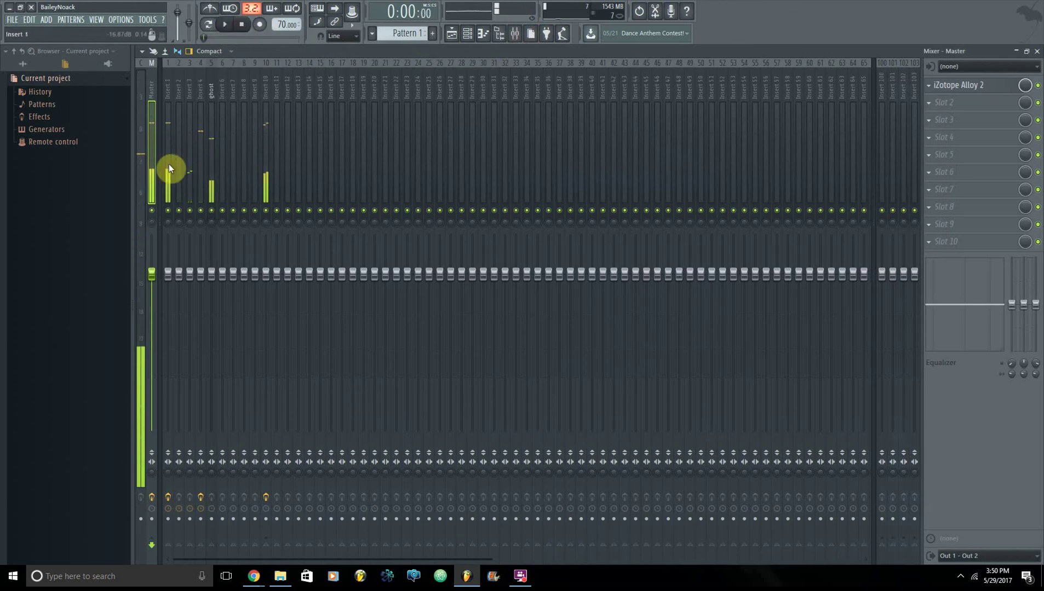
right_click(159, 274)
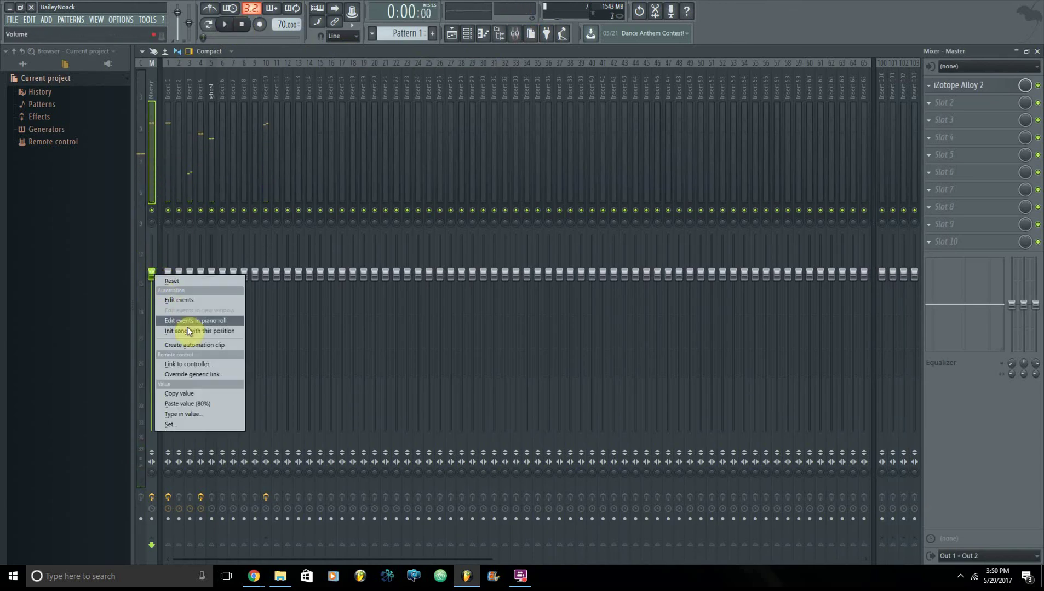
click(194, 352)
click(1036, 51)
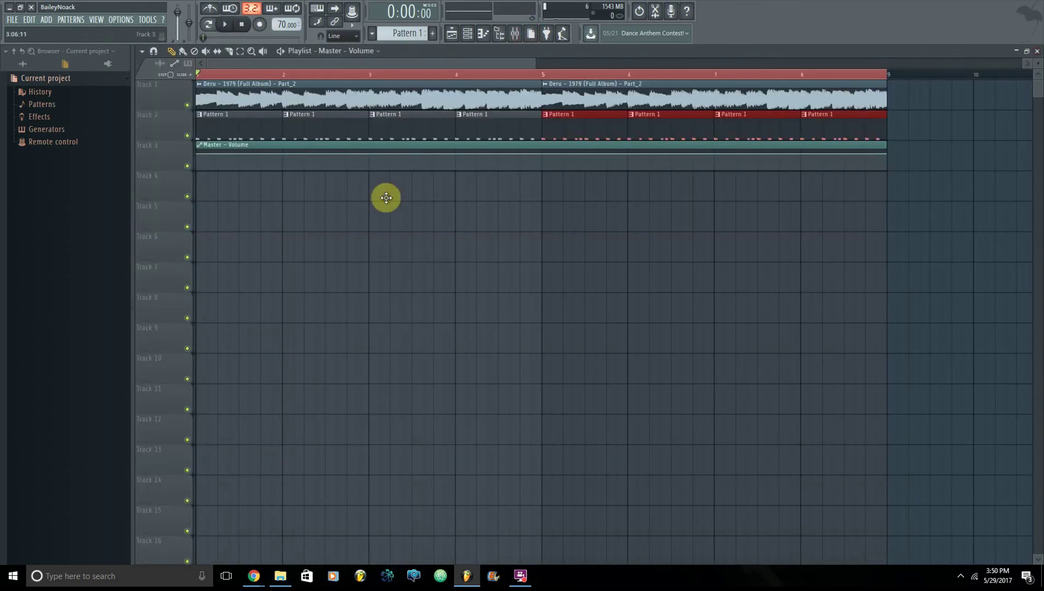
- Shape the Master volume automation into a fade-in from the start of bar 1 to bar 2, and play the song
right_click(197, 156)
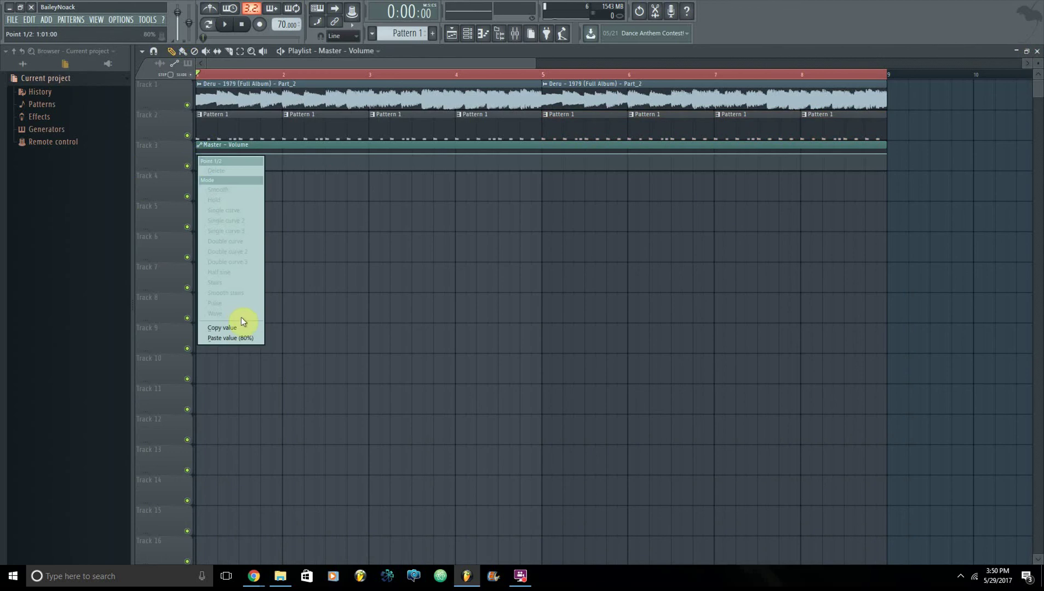
click(244, 321)
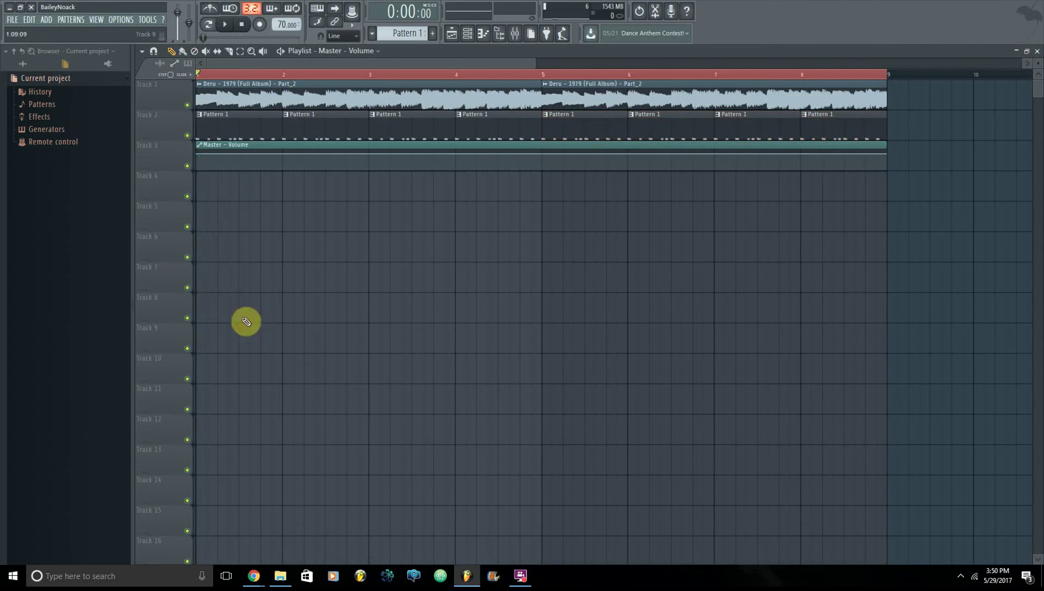
right_click(285, 156)
click(313, 336)
click(226, 29)
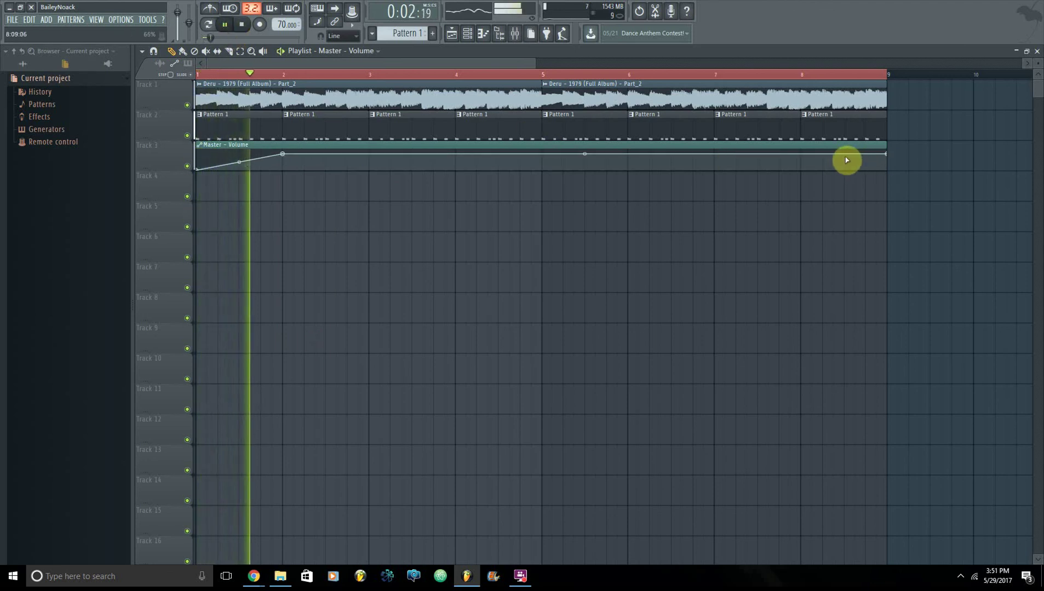
- Add a Master volume fade-out from the start of bar 8 down to zero at bar 9
right_click(803, 158)
right_click(801, 157)
click(826, 329)
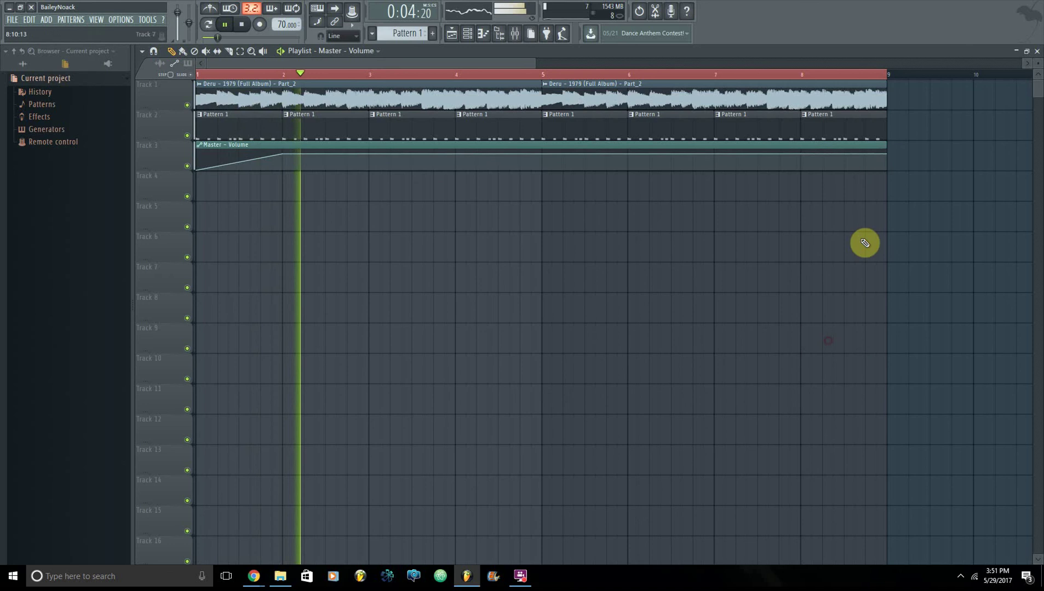
drag(886, 156, 888, 201)
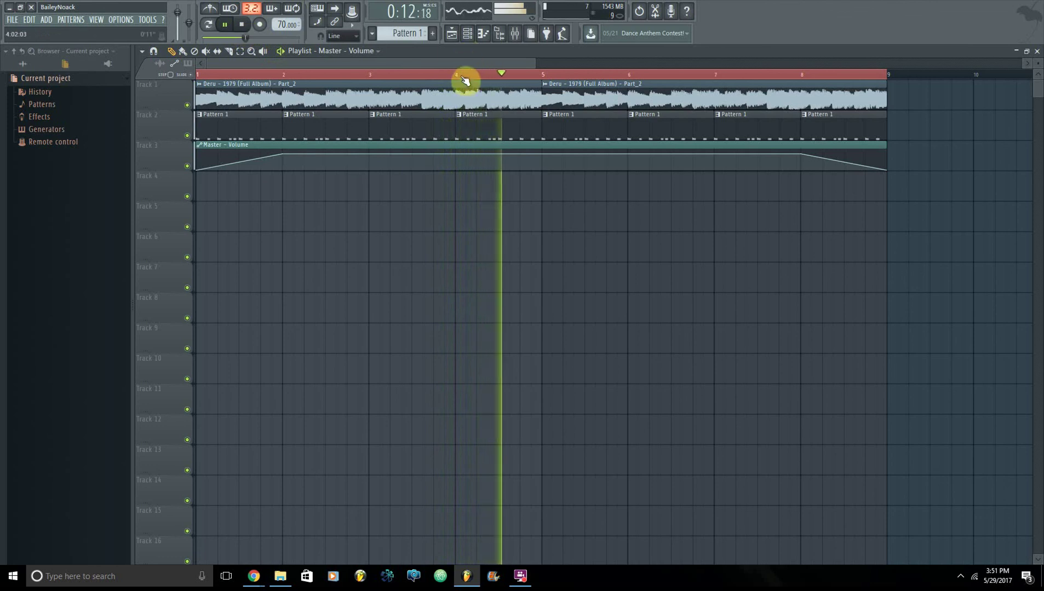
- Move the Pattern 1 clips to Track 3 and the Master volume automation clip to Track 4, and stop playback
scroll(465, 74, down, 2)
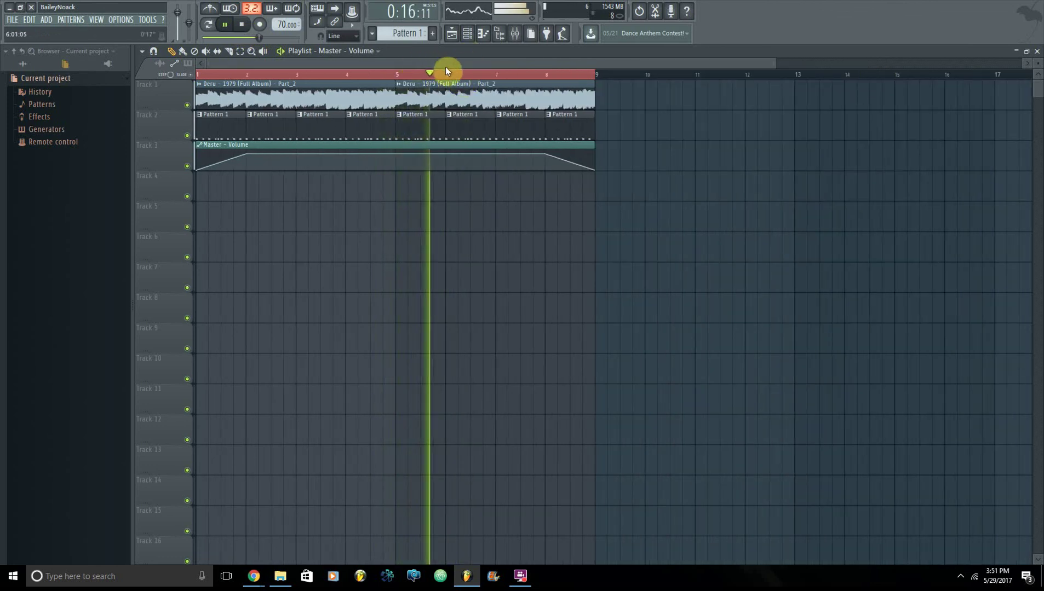
drag(589, 226, 207, 116)
drag(205, 160, 205, 191)
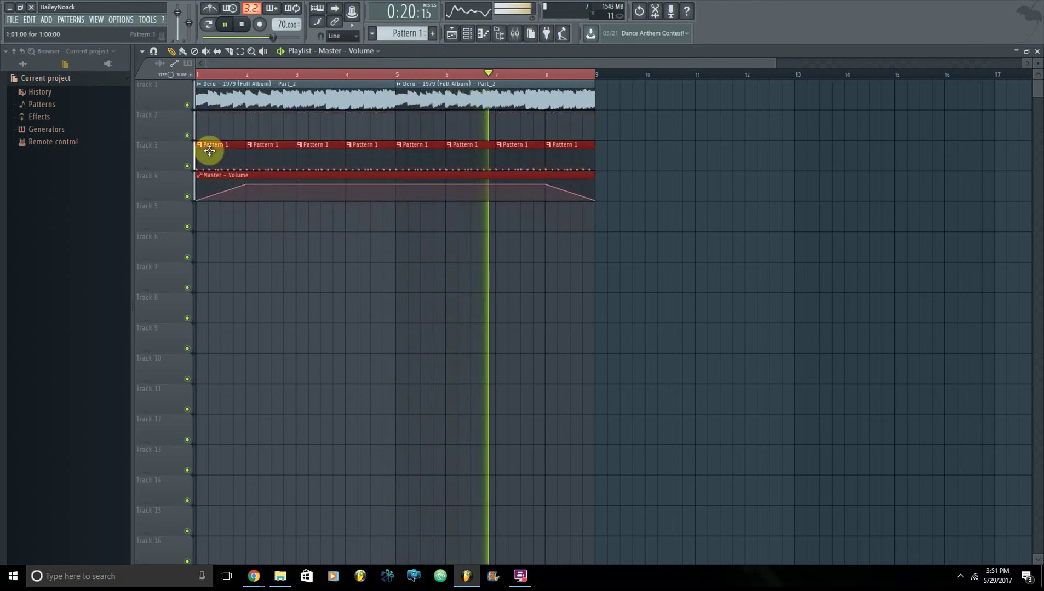
click(244, 25)
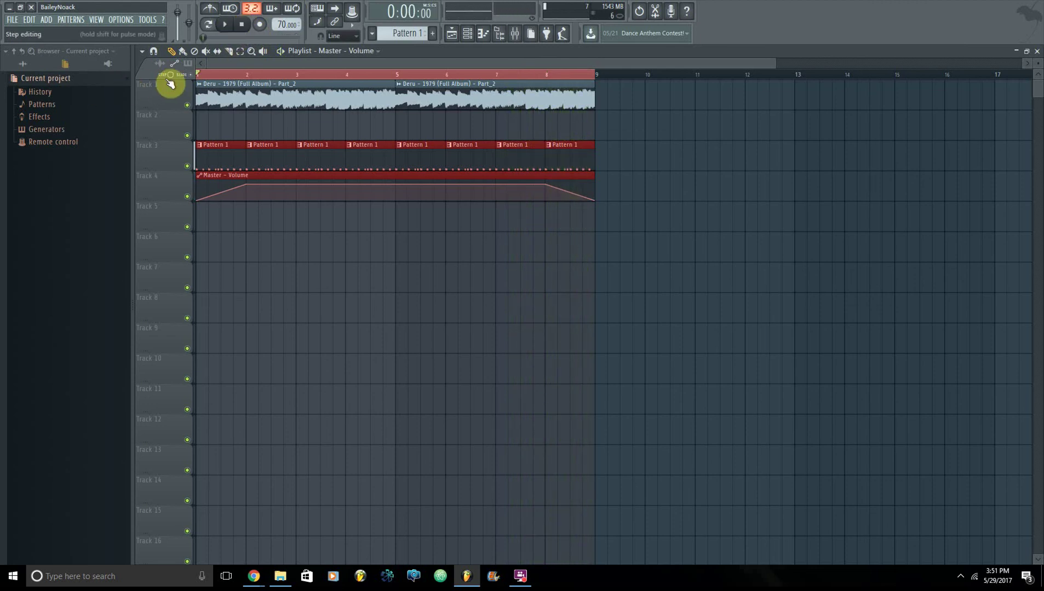
- Add a Sampler channel and load the vinyl__1 sample from the Lofi soundscape folder
click(468, 34)
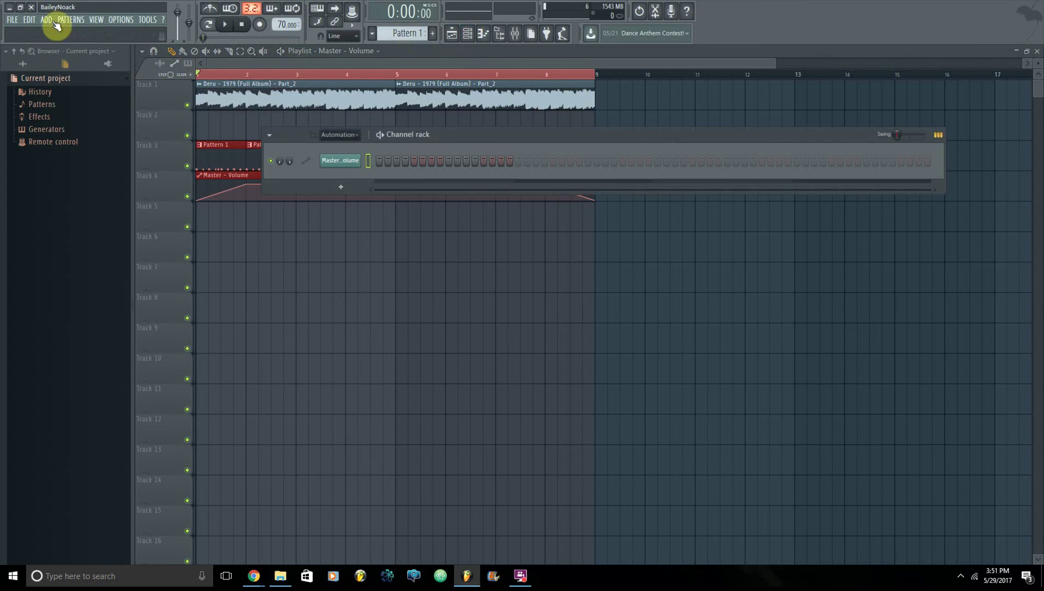
click(46, 19)
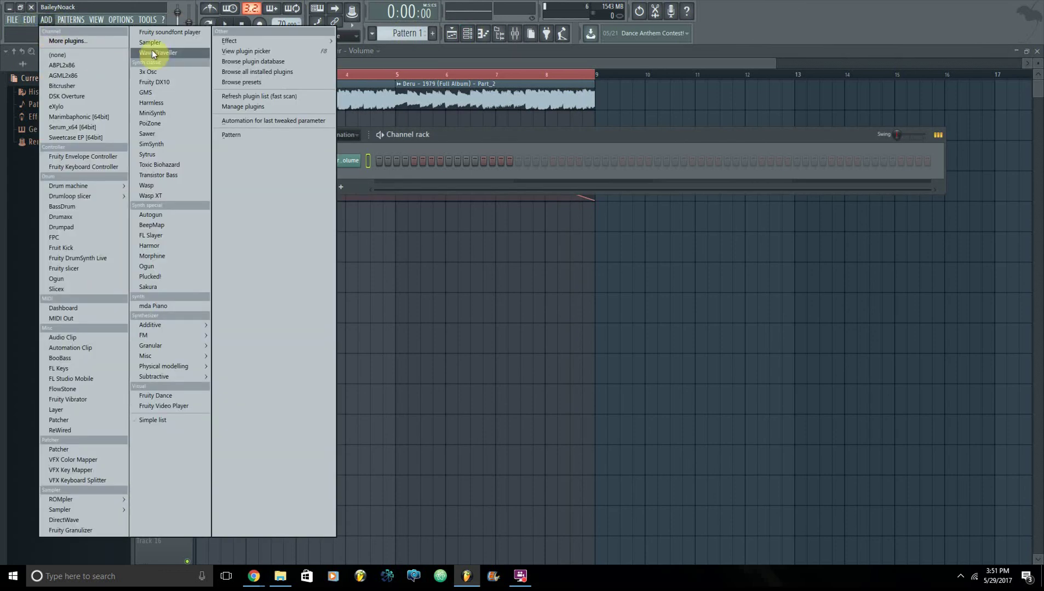
click(156, 46)
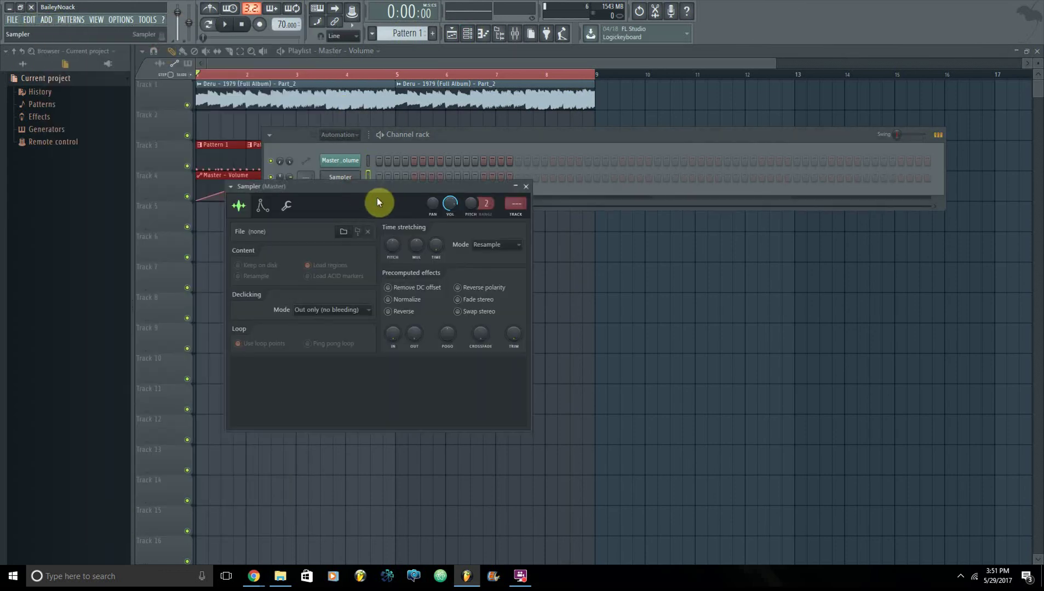
click(347, 234)
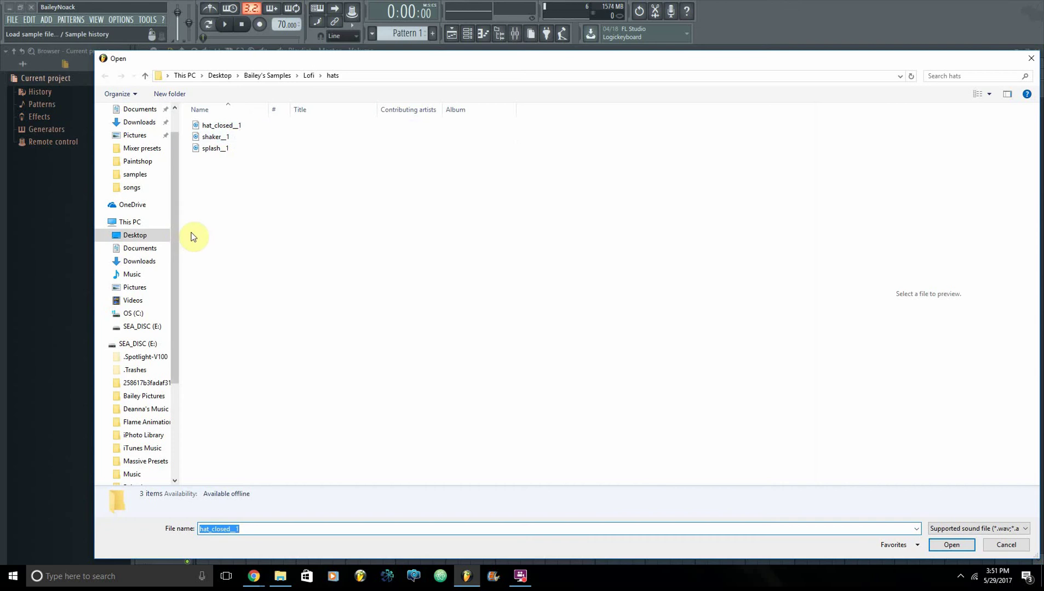
click(129, 235)
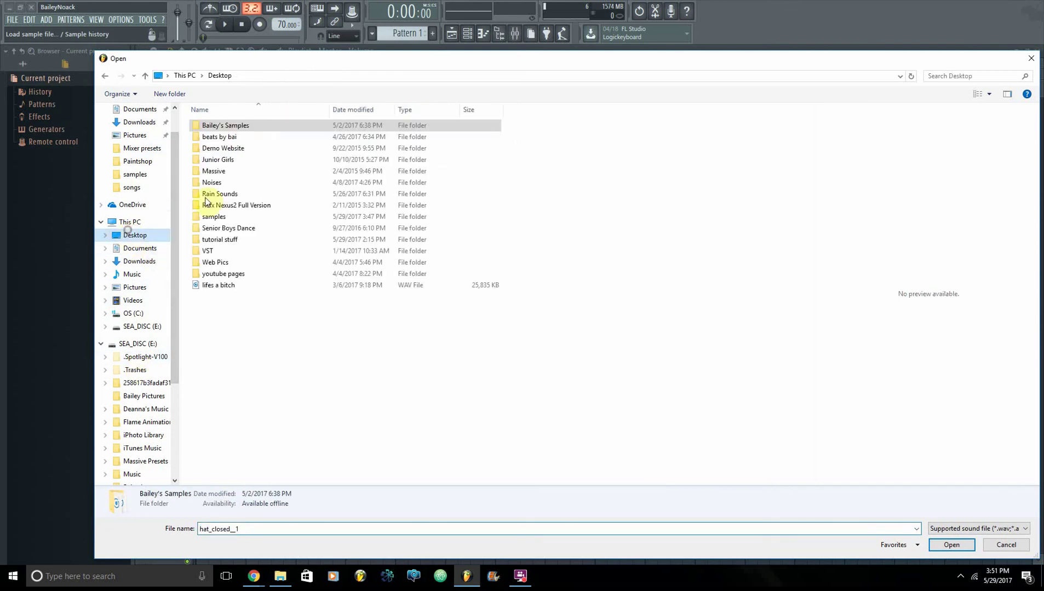
click(242, 127)
double_click(238, 128)
double_click(238, 125)
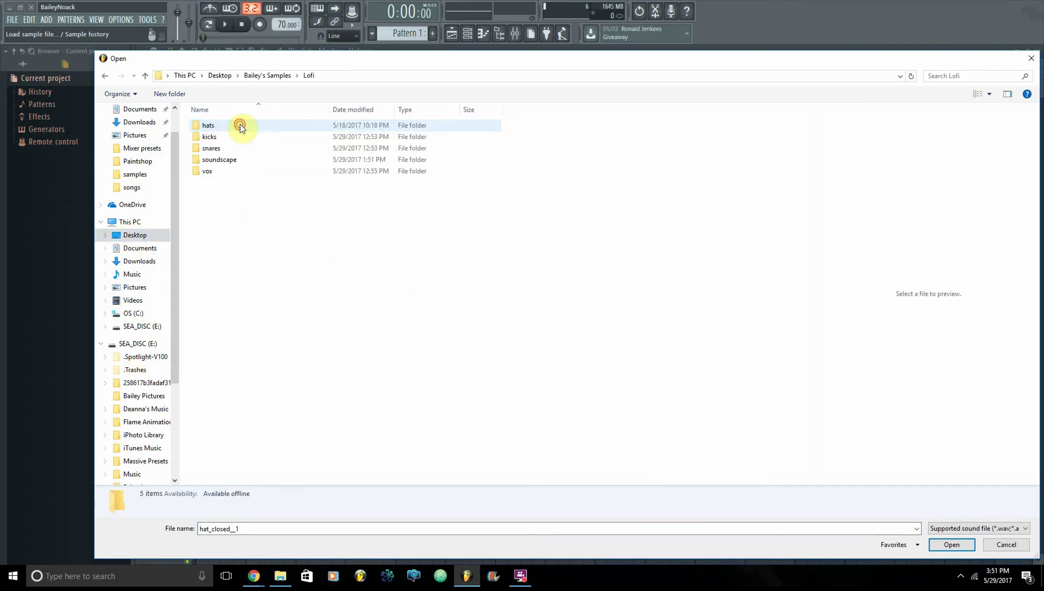
double_click(234, 161)
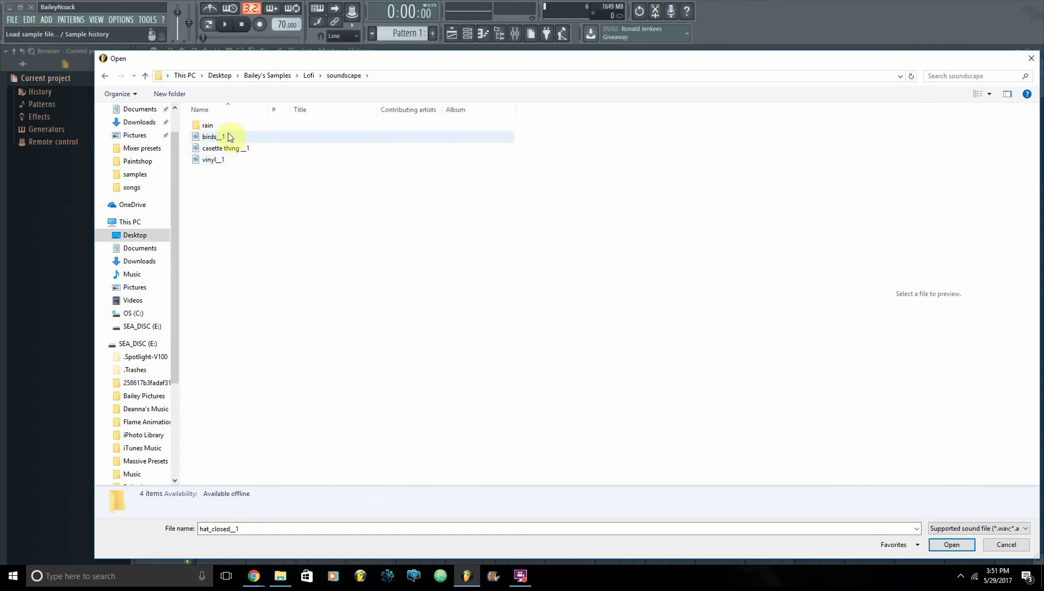
double_click(213, 159)
- Place the vinyl__1 sample as an audio clip on Track 2 at bar 1 and time-stretch it to 4 bars
drag(326, 377, 258, 136)
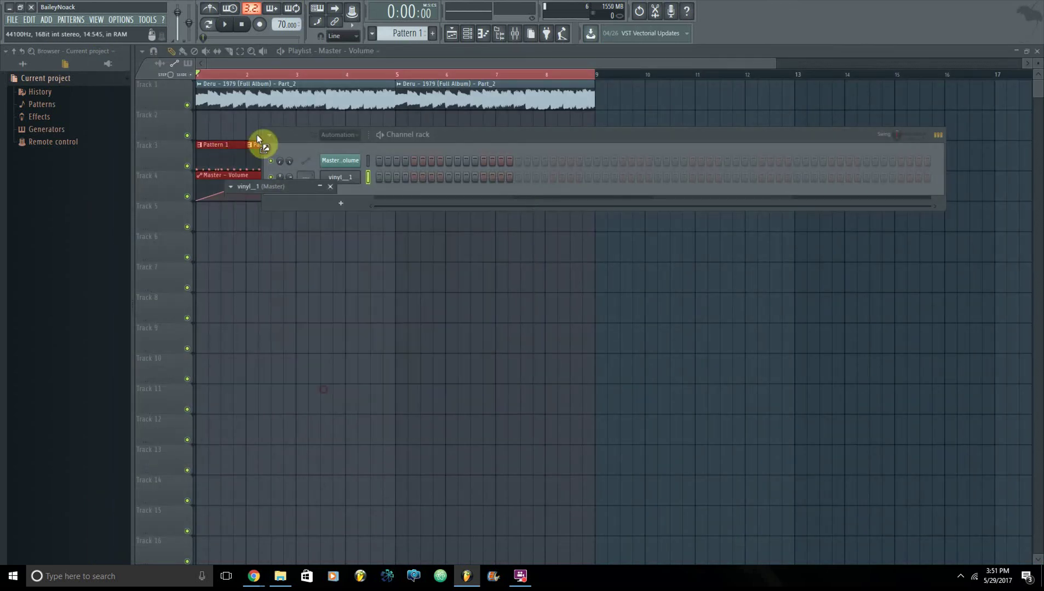
drag(198, 119, 199, 120)
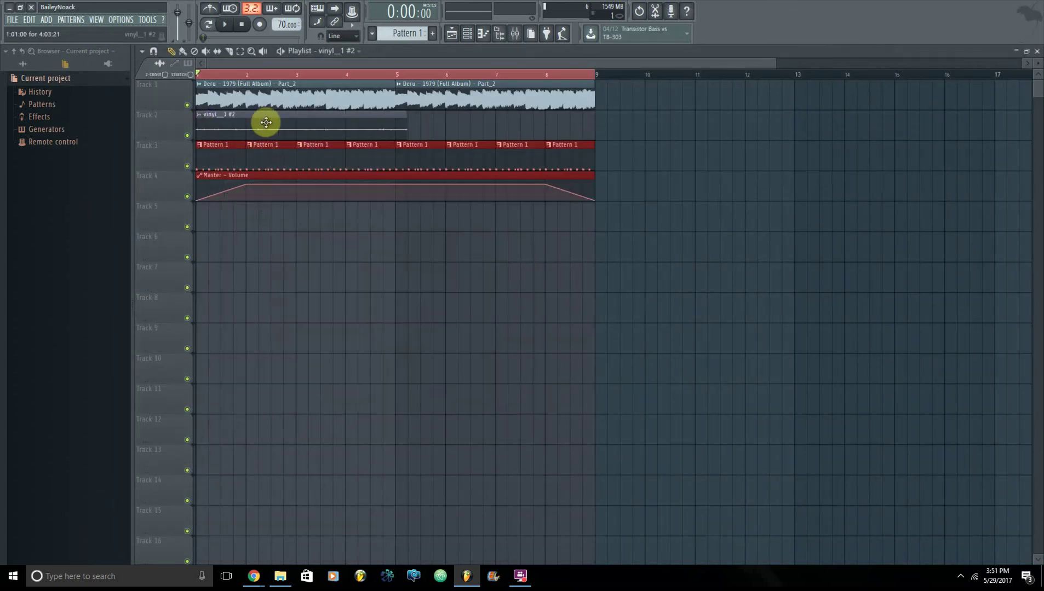
double_click(391, 125)
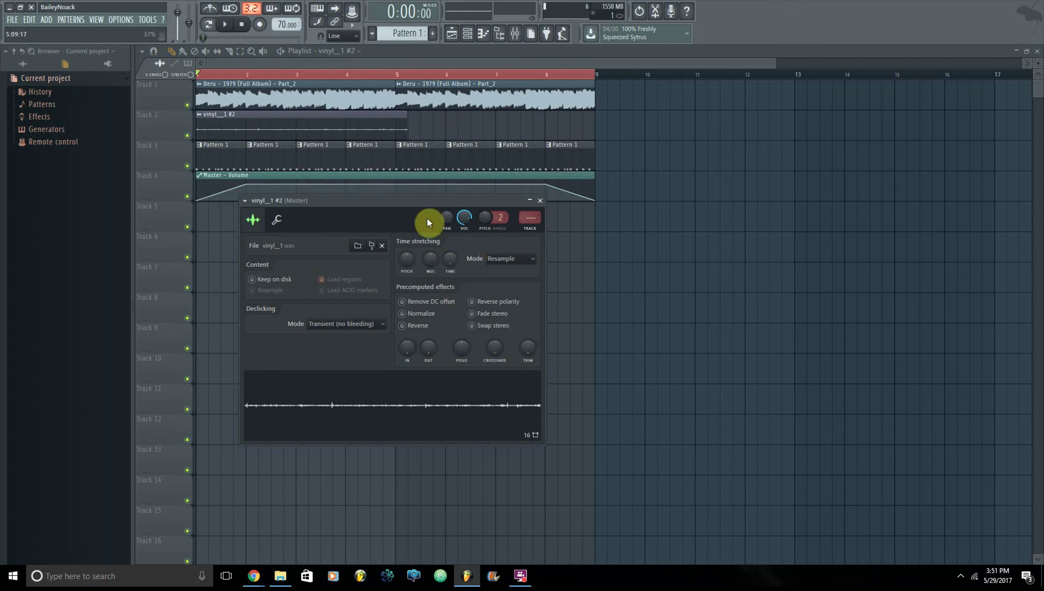
right_click(451, 266)
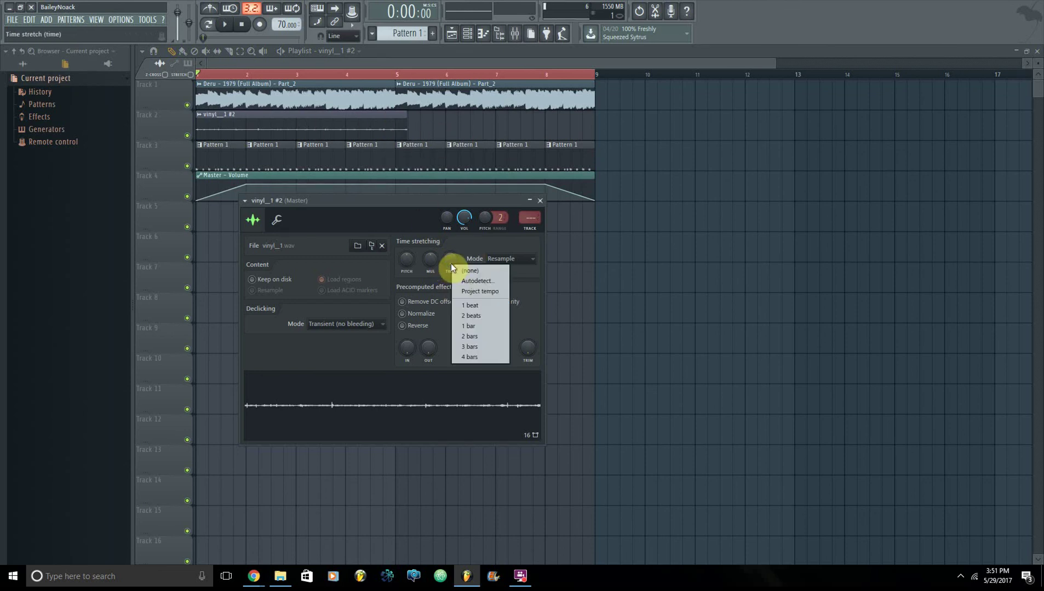
click(476, 356)
- Duplicate the vinyl__1 clip on Track 2 at bar 5, and listen to the arrangement
click(375, 129)
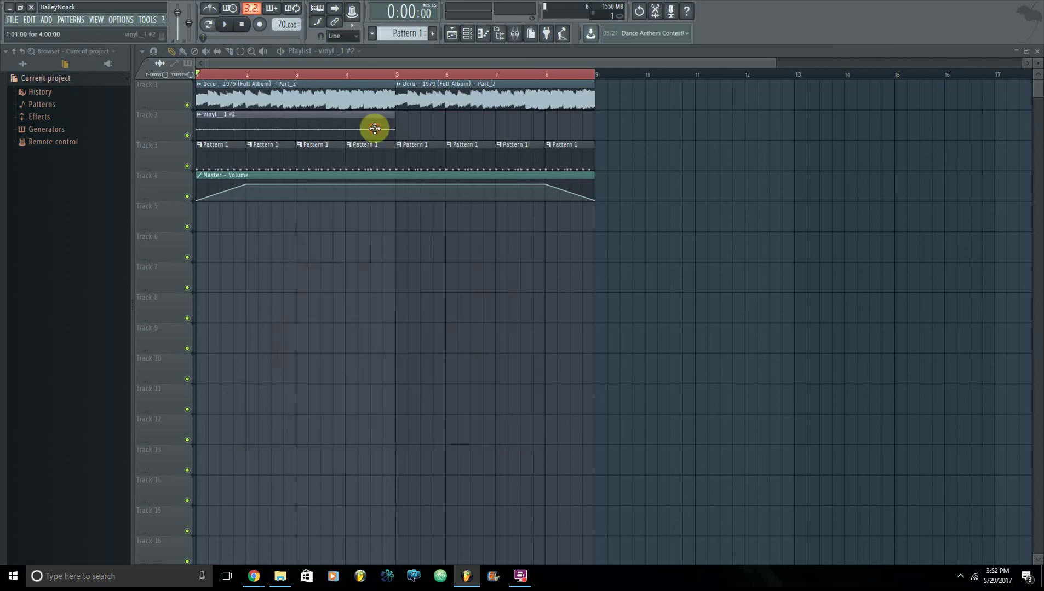
click(403, 129)
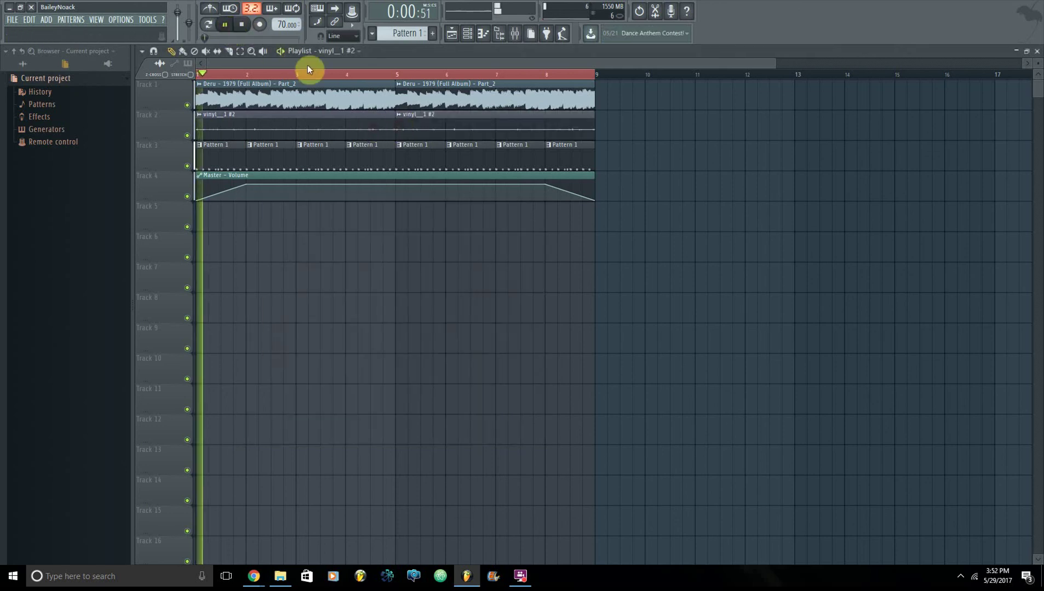
scroll(319, 78, up, 4)
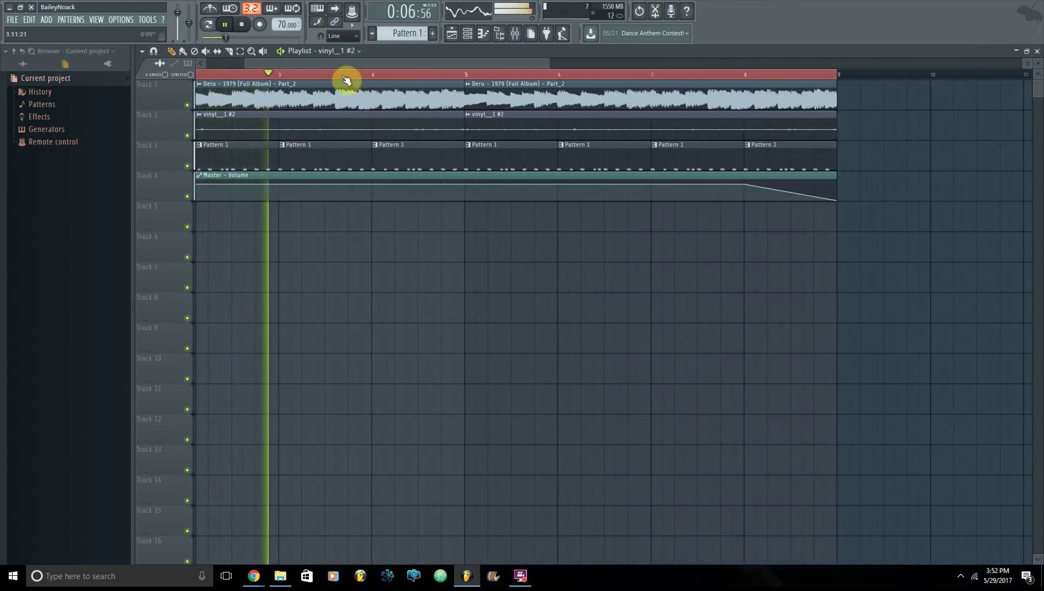
scroll(346, 81, down, 4)
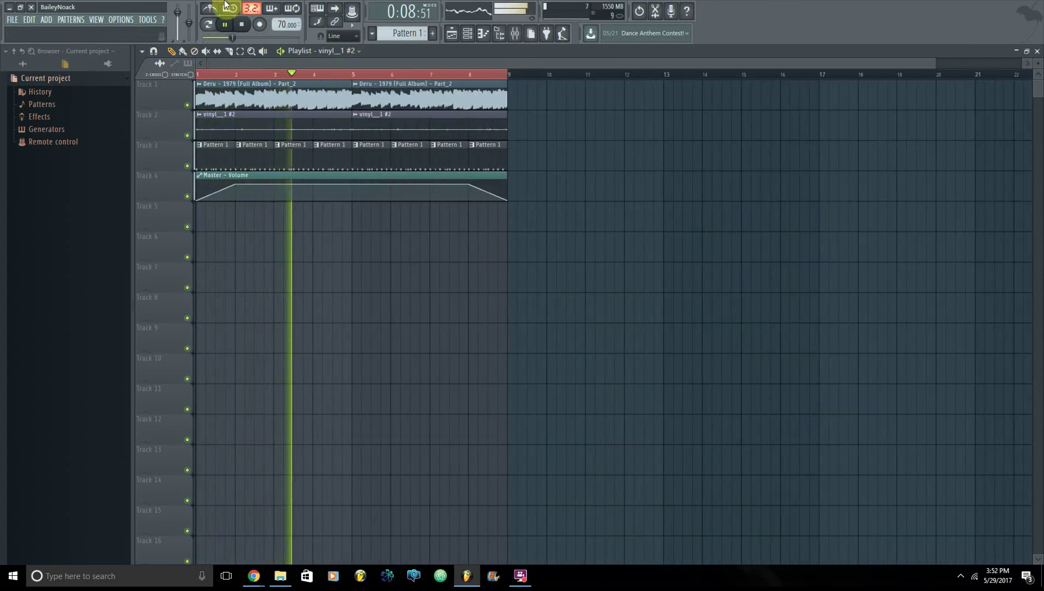
click(243, 25)
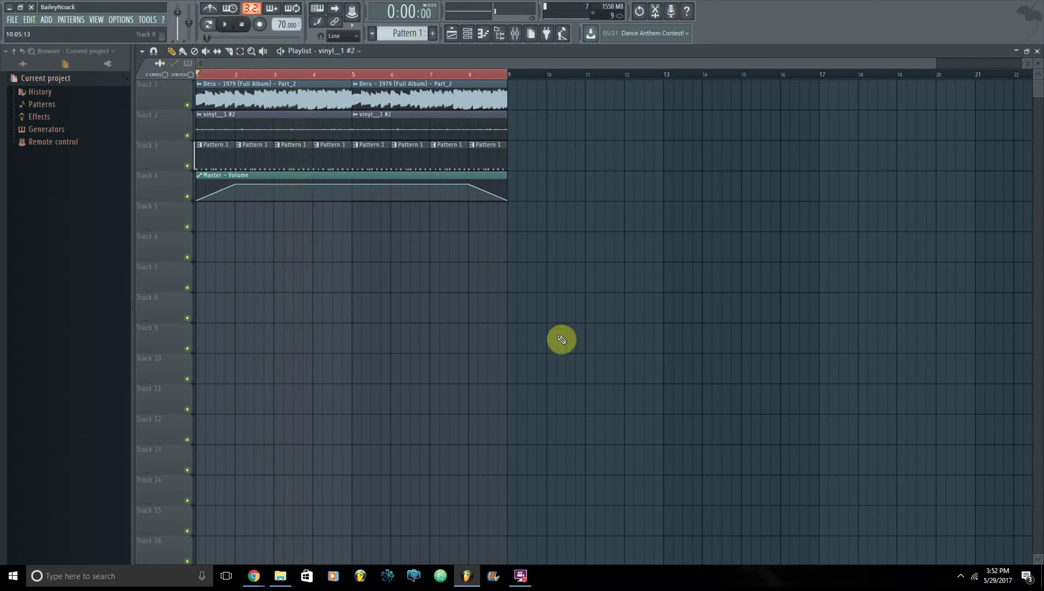
- Move the Pattern 1 clips to Track 4 and the Master volume automation clip to Track 5, freeing Track 3
drag(522, 292, 214, 201)
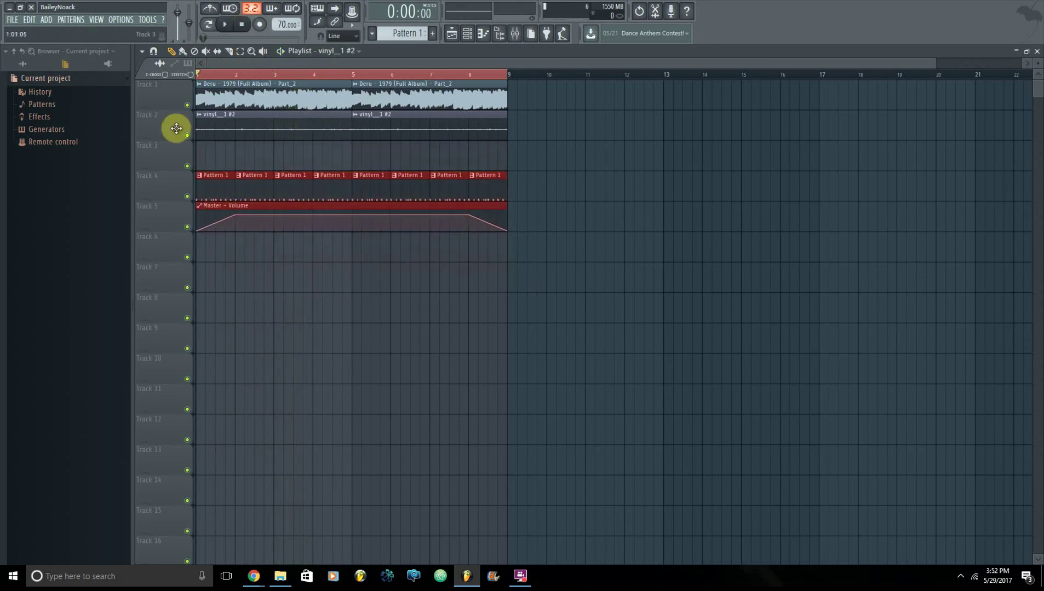
- Add a Sampler channel and load the birds__1 sample from the Lofi soundscape folder
click(46, 21)
click(181, 45)
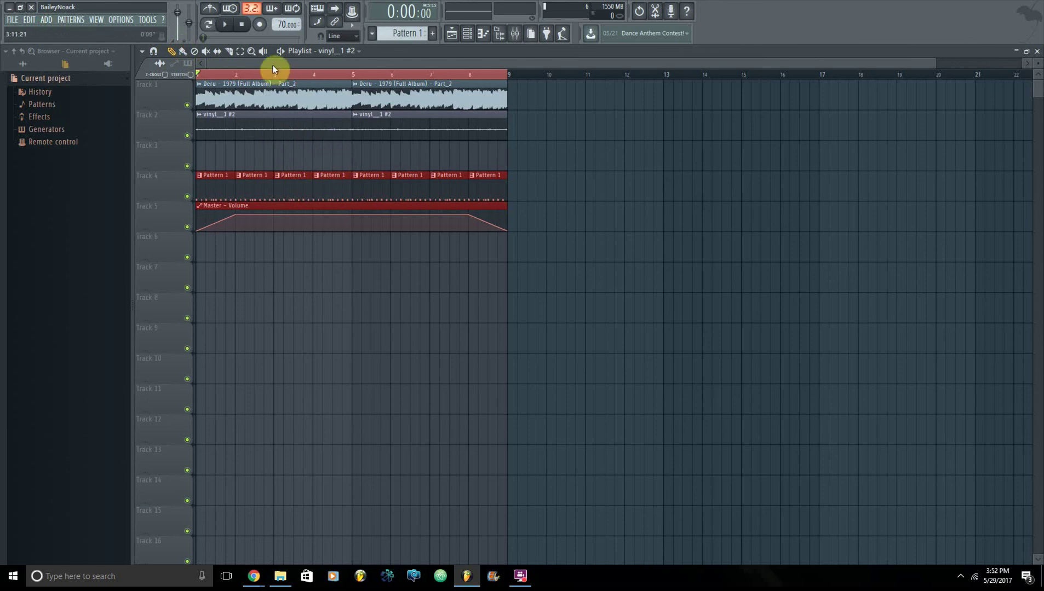
click(470, 34)
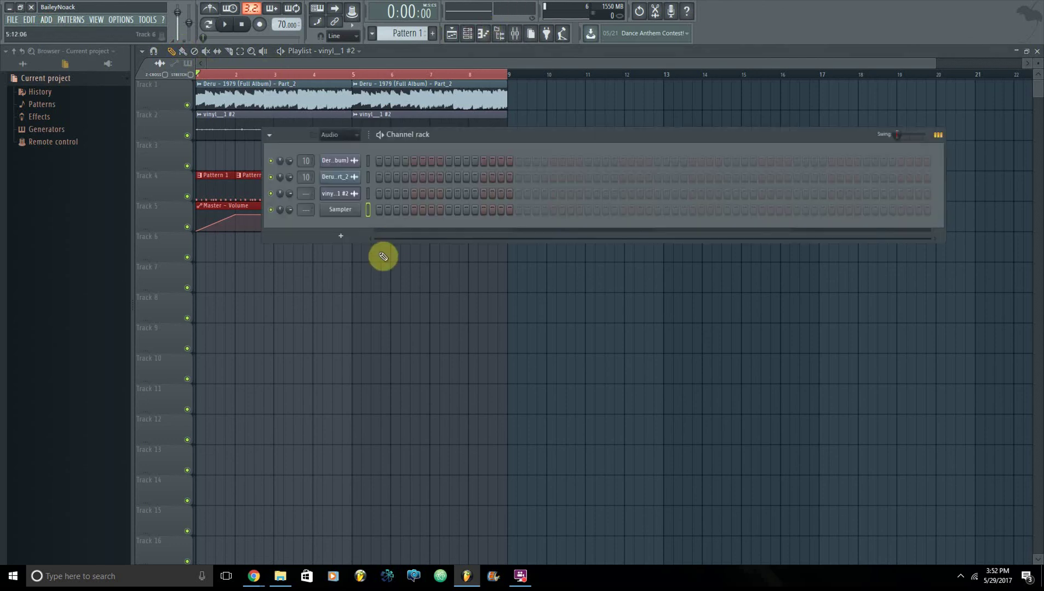
click(338, 210)
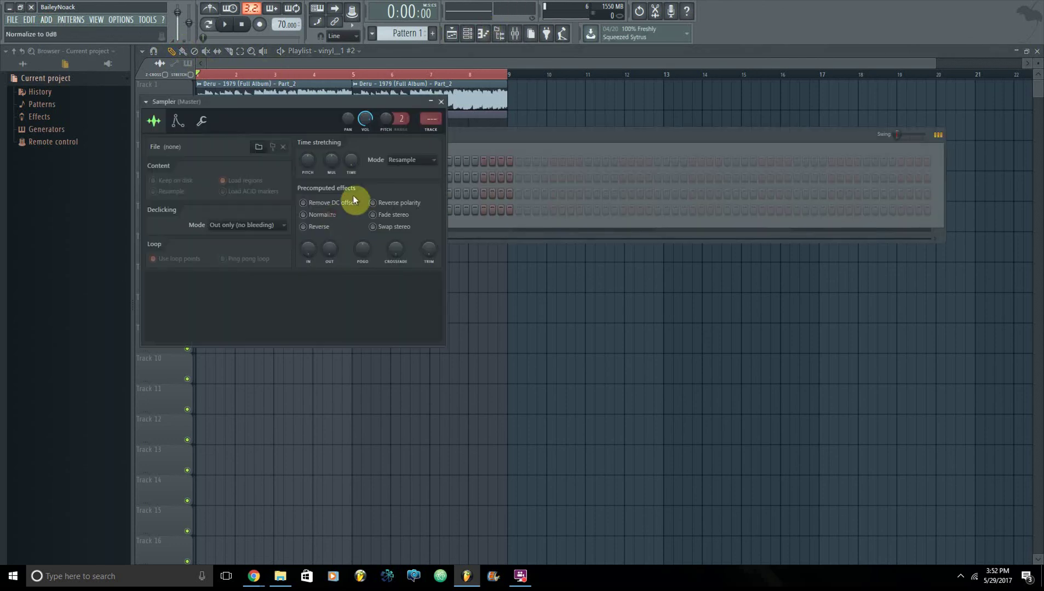
click(258, 148)
double_click(223, 137)
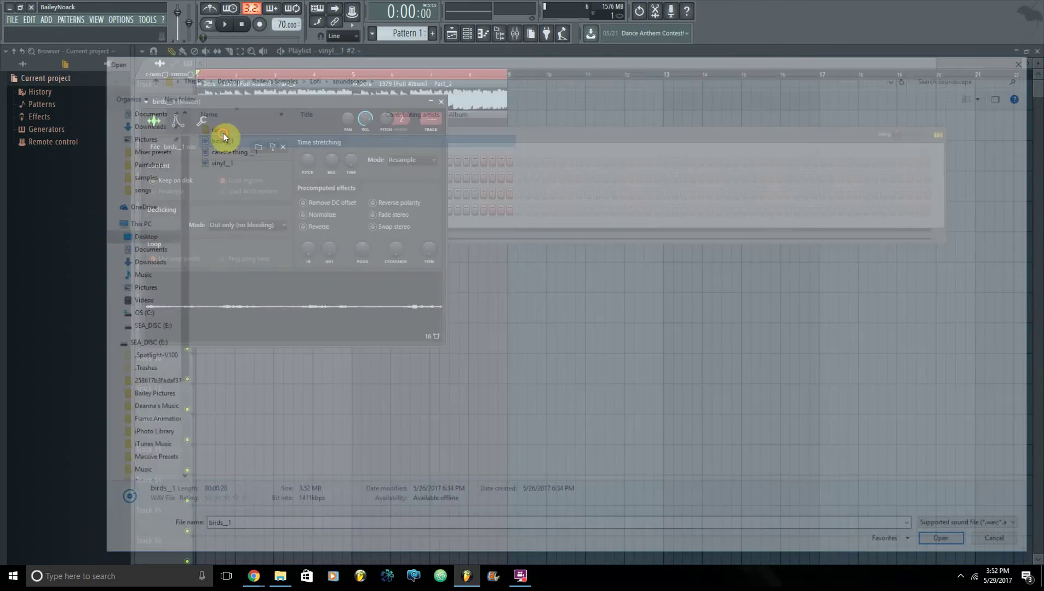
- Place the birds__1 sample as an audio clip on Track 3 at bar 1 and time-stretch it to 4 bars
drag(312, 308, 461, 286)
drag(203, 158, 196, 156)
click(367, 178)
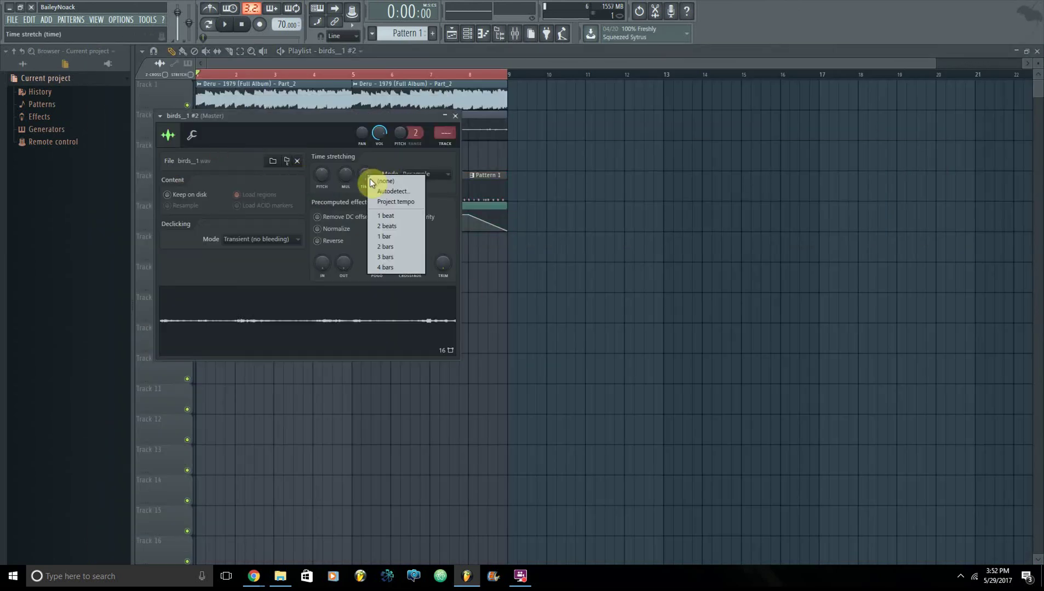
click(392, 267)
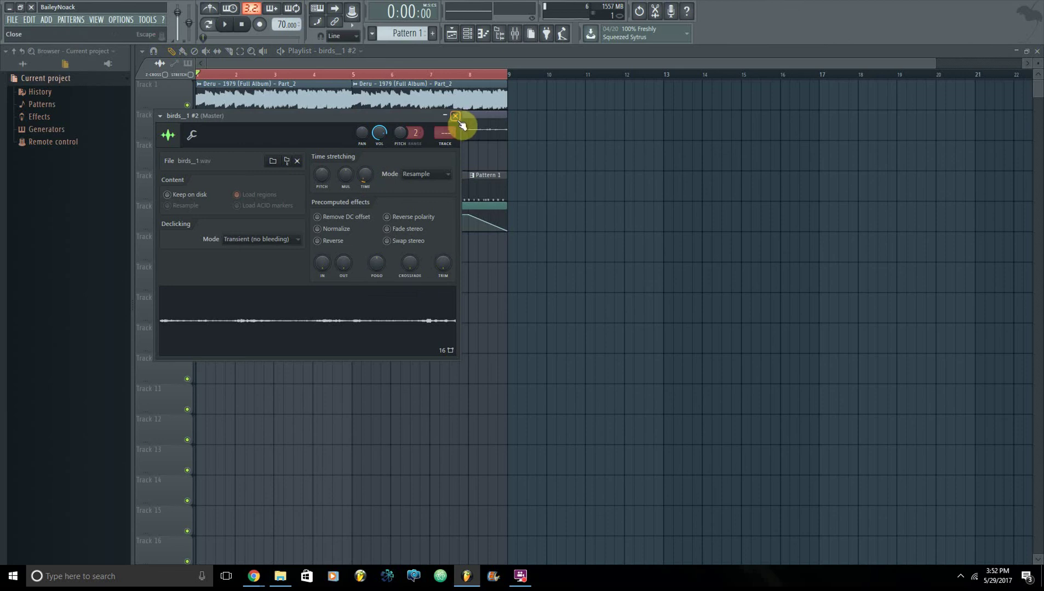
click(455, 116)
- Duplicate the birds__1 clip on Track 3 at bar 5, and listen to the full eight-bar arrangement
click(368, 158)
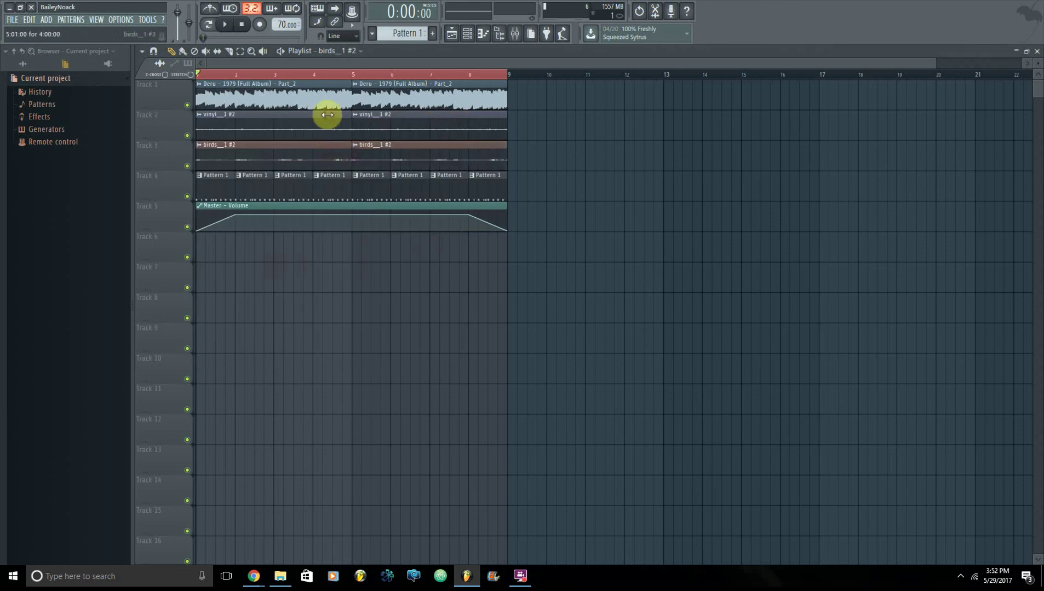
click(226, 25)
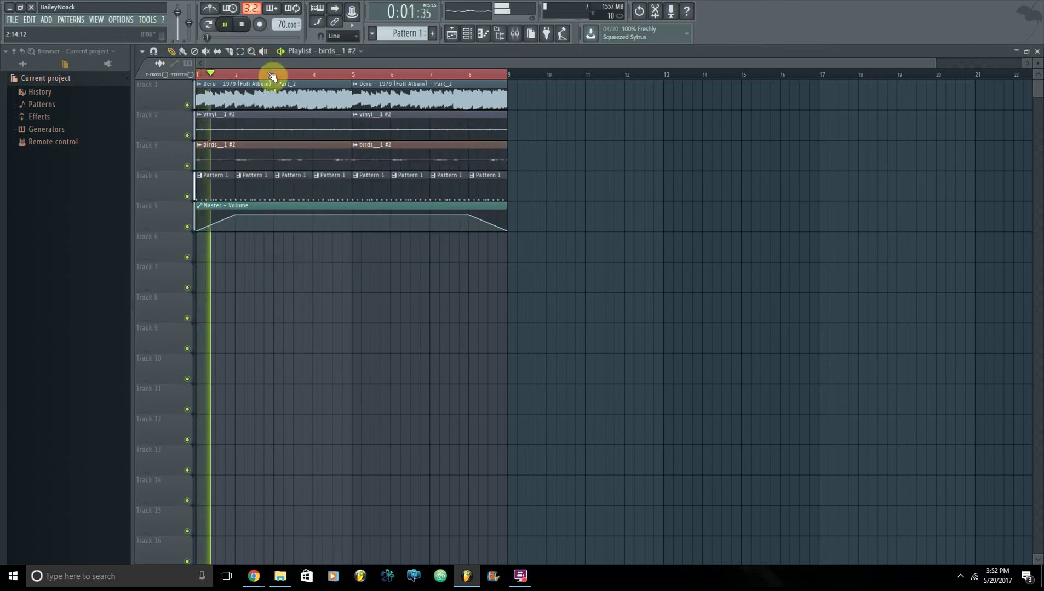
scroll(272, 77, up, 2)
drag(320, 65, 232, 64)
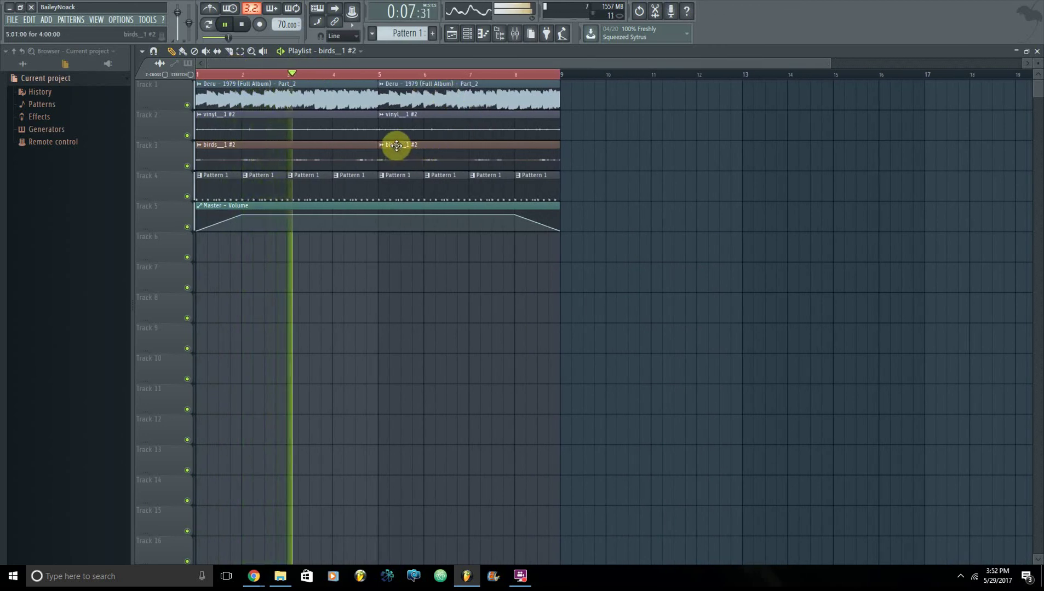
click(243, 26)
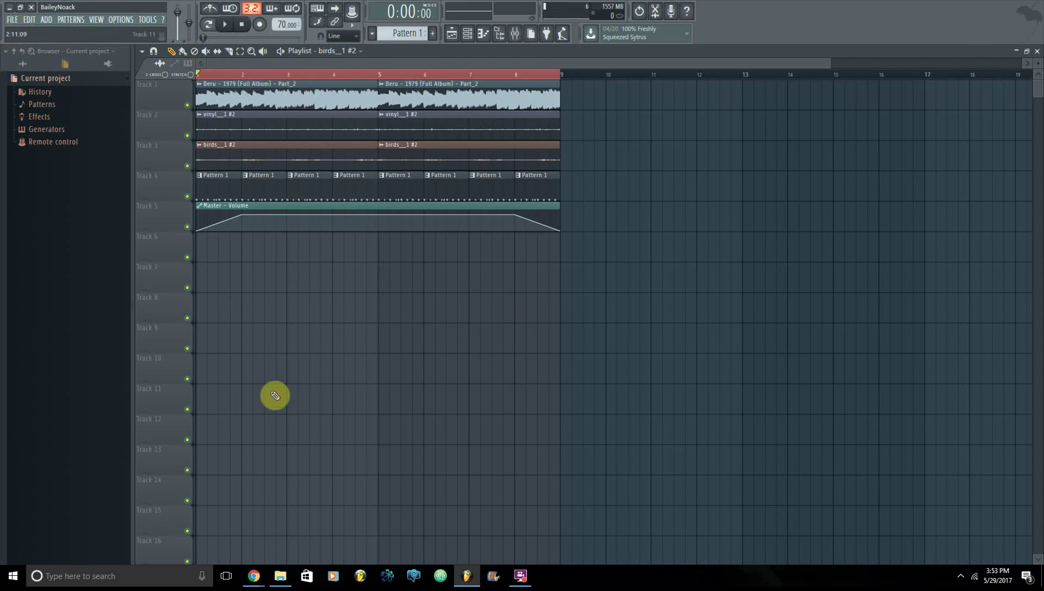
- Minimize FL Studio to get to the desktop and its sample folders
click(7, 8)
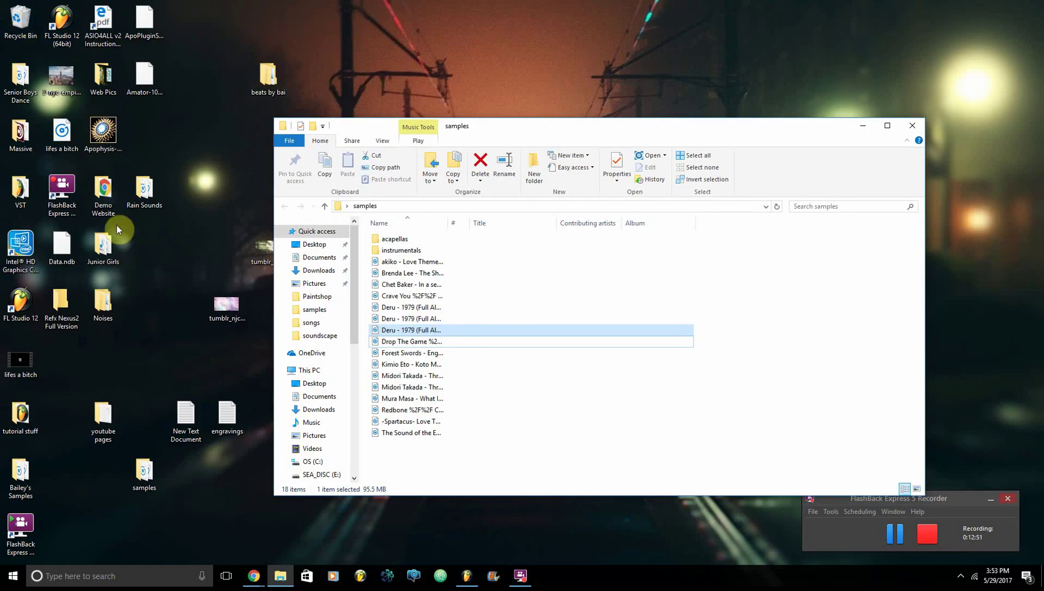